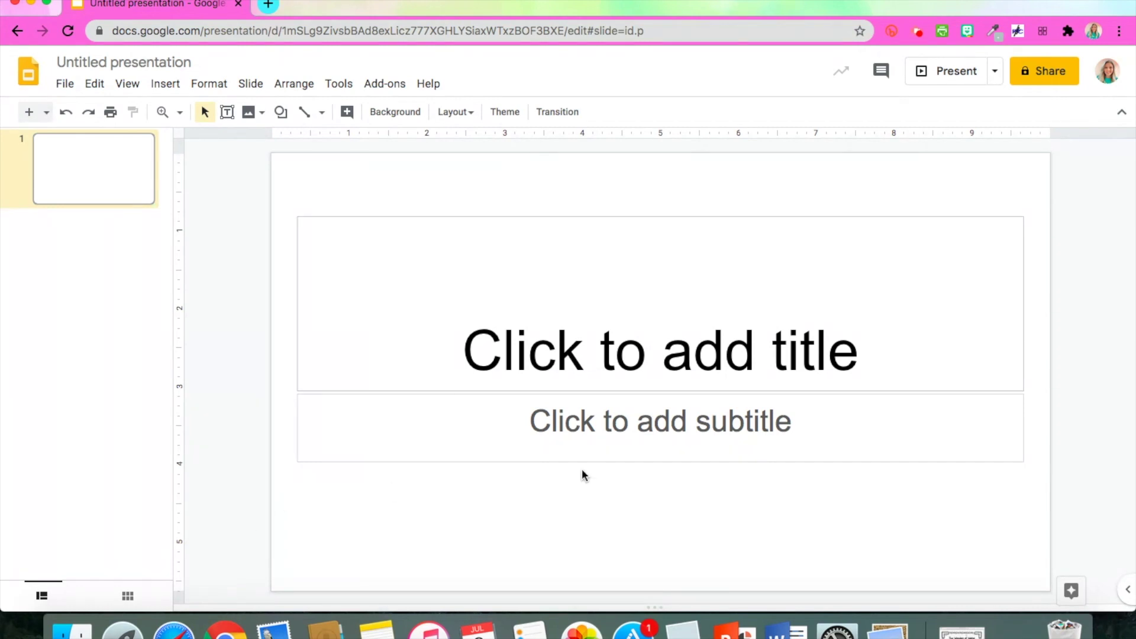
Bring the Wonders of Water worksheet PDF to the front in Preview and scroll through it.
{"action": "left_click", "coordinate": [888, 628]}
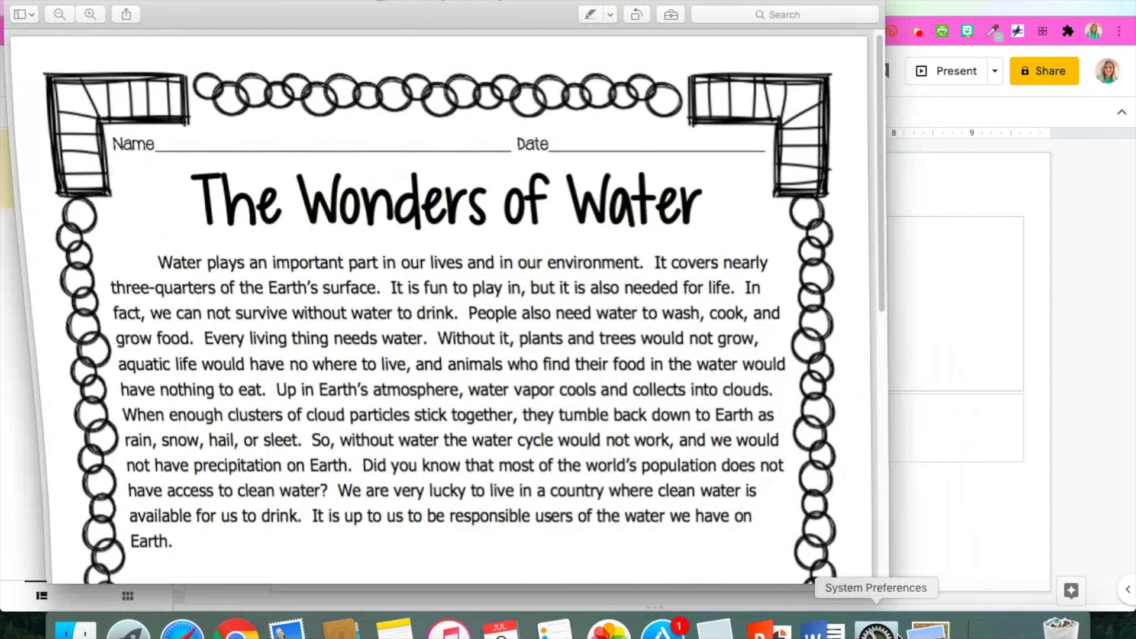
{"action": "scroll", "coordinate": [516, 382], "scroll_direction": "down", "scroll_amount": 6}
{"action": "scroll", "coordinate": [516, 381], "scroll_direction": "down", "scroll_amount": 5}
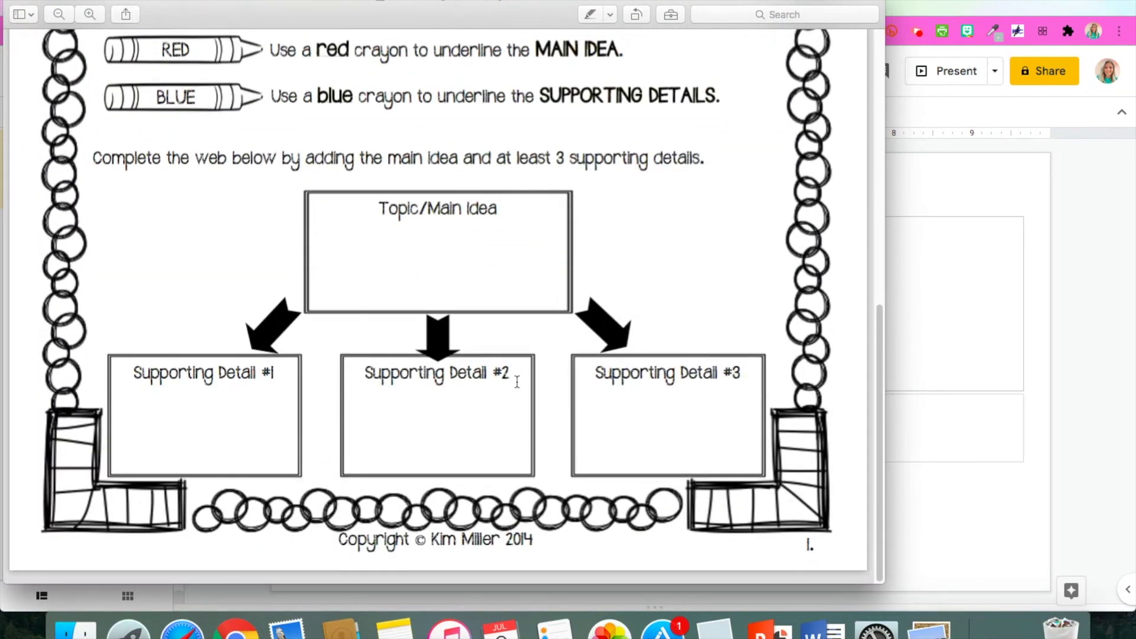
{"action": "scroll", "coordinate": [516, 382], "scroll_direction": "up", "scroll_amount": 7}
{"action": "scroll", "coordinate": [516, 382], "scroll_direction": "up", "scroll_amount": 4}
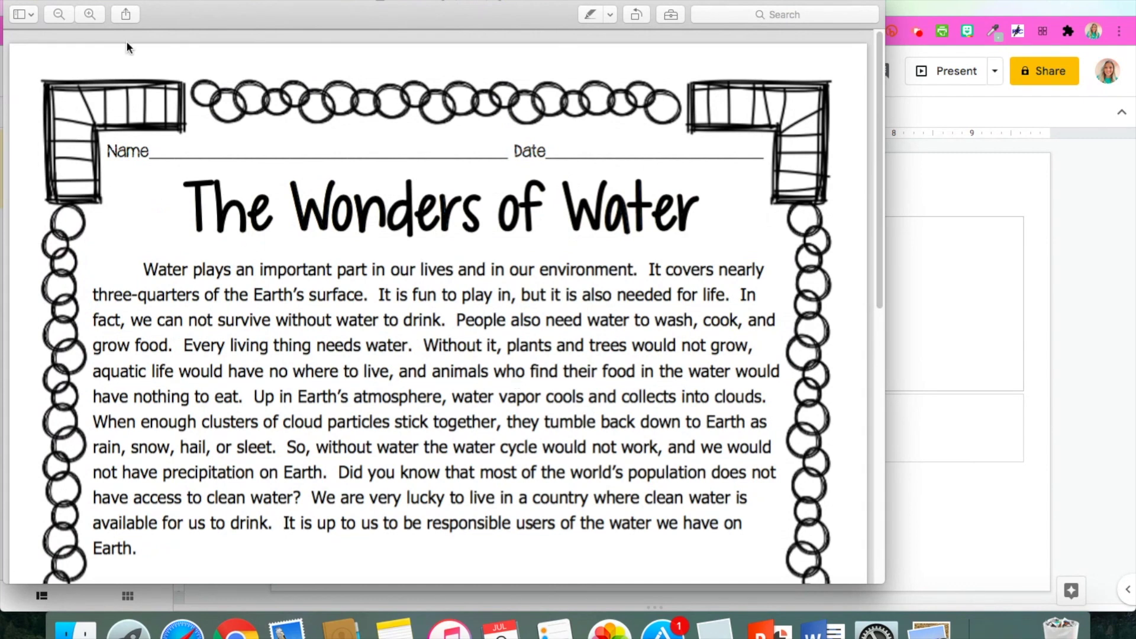
Export the worksheet as a PNG named 'Digital Assignment', then minimize Preview.
{"action": "left_click", "coordinate": [104, 1]}
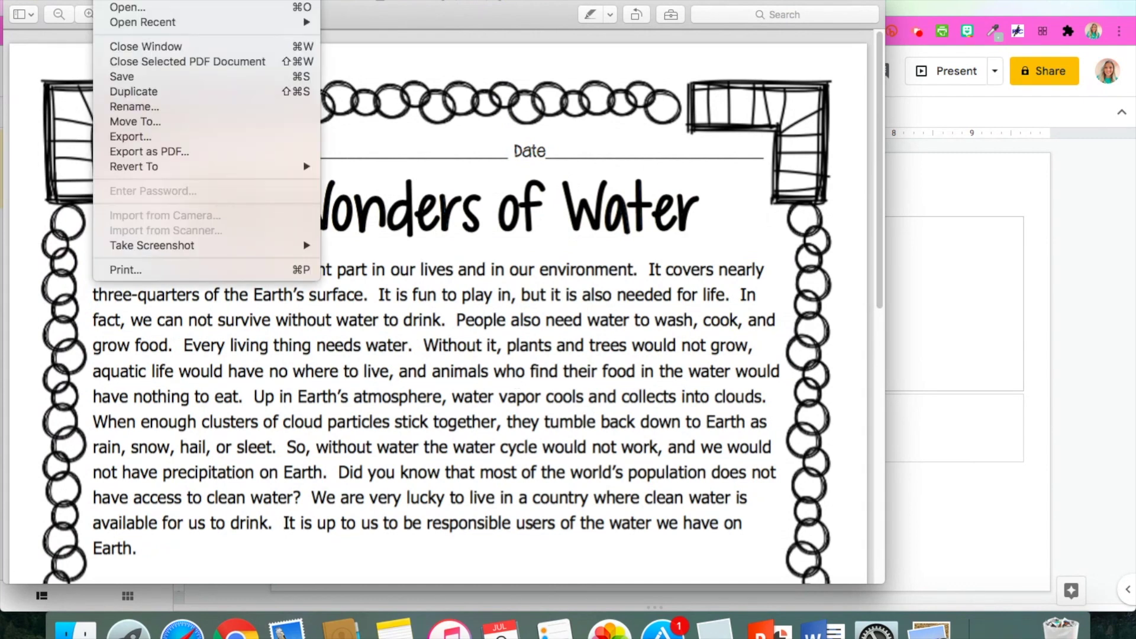
{"action": "left_click", "coordinate": [128, 134]}
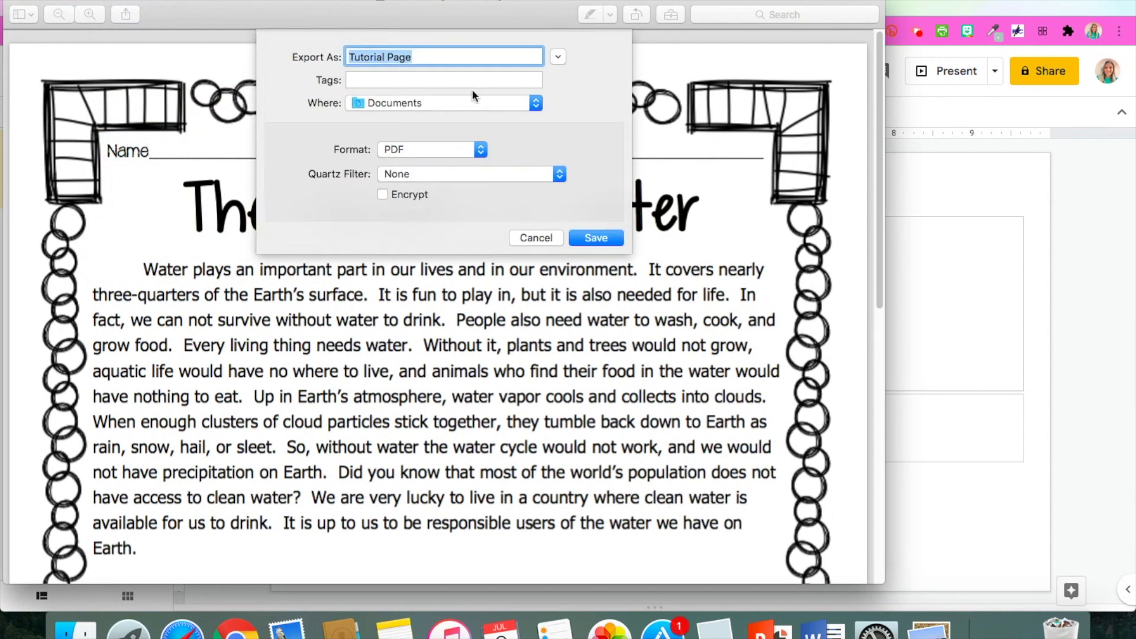
{"action": "key", "text": "BackSpace"}
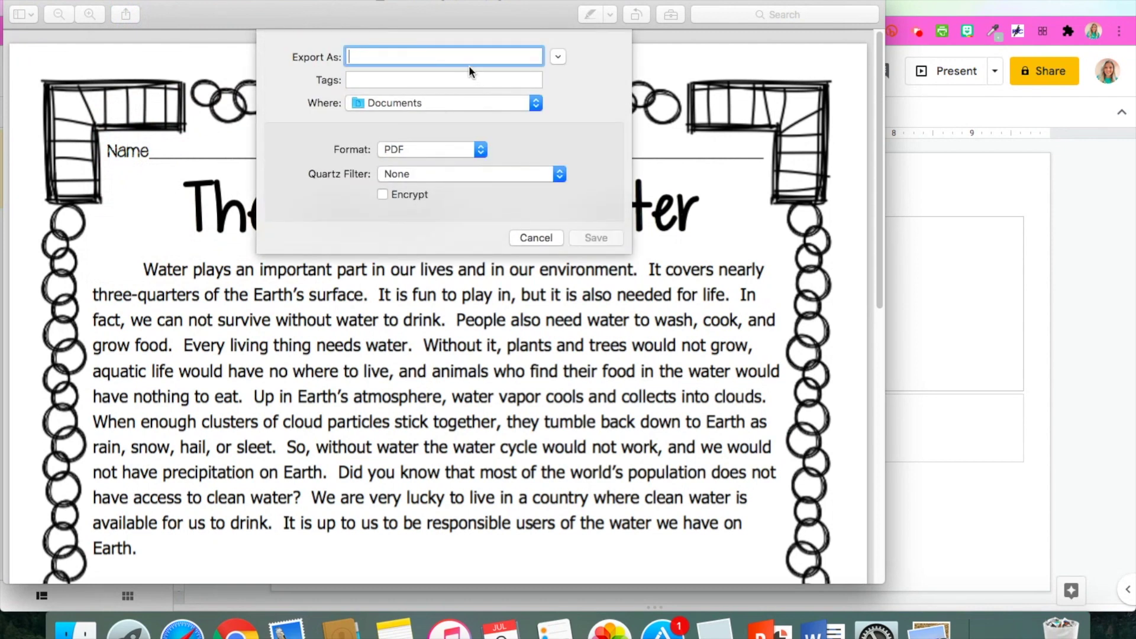
{"action": "type", "text": "Digital Assignment"}
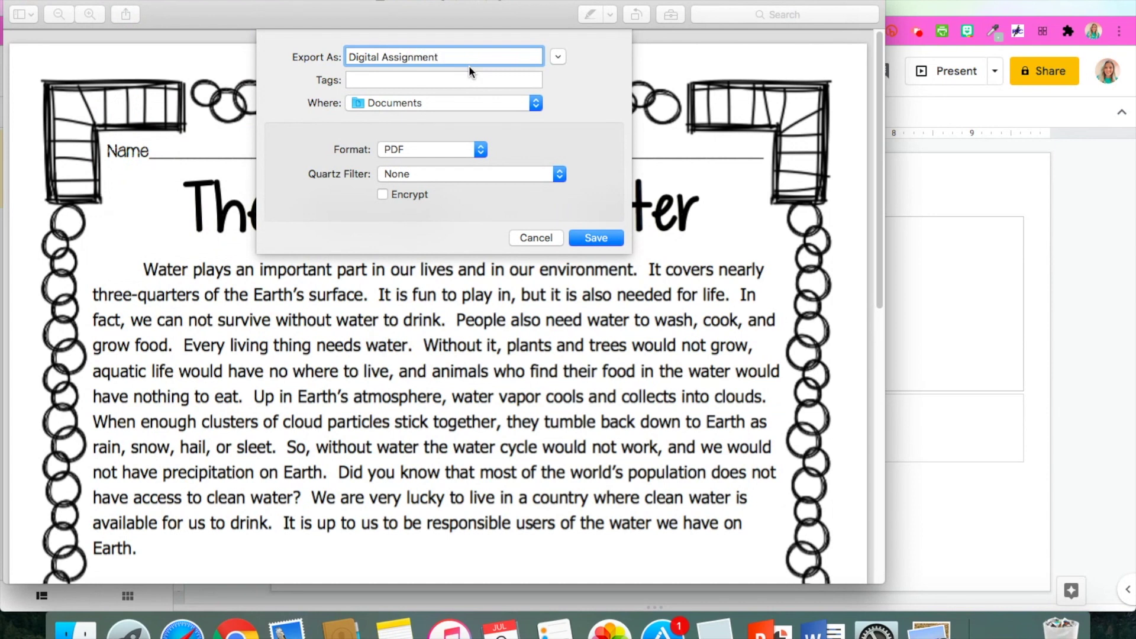
{"action": "left_click", "coordinate": [460, 151]}
{"action": "left_click", "coordinate": [457, 163]}
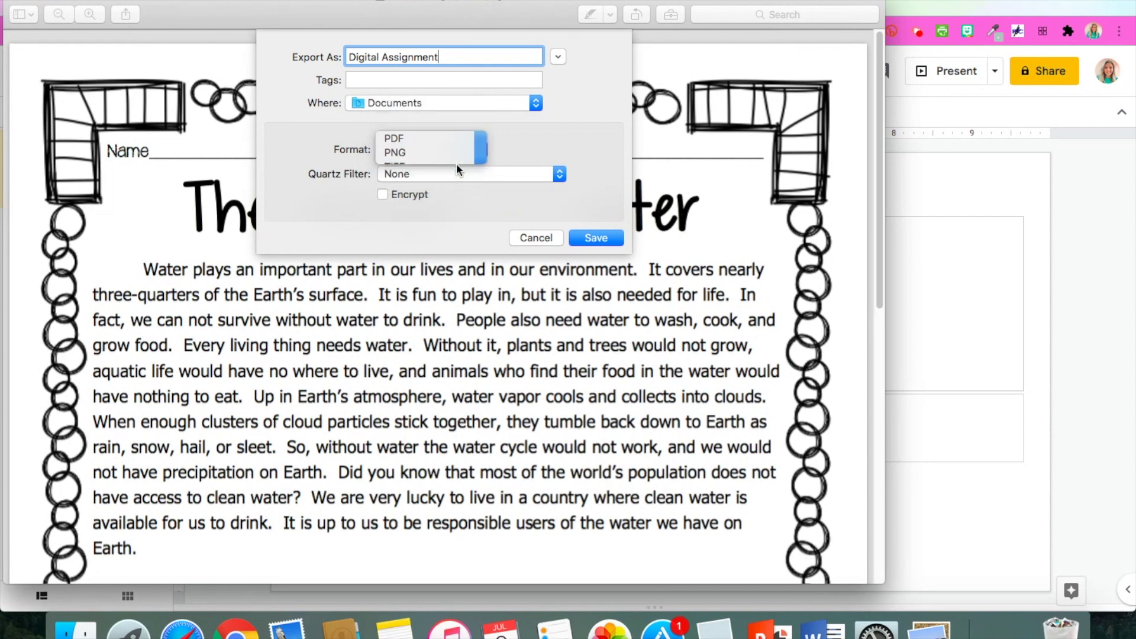
{"action": "left_click", "coordinate": [593, 213]}
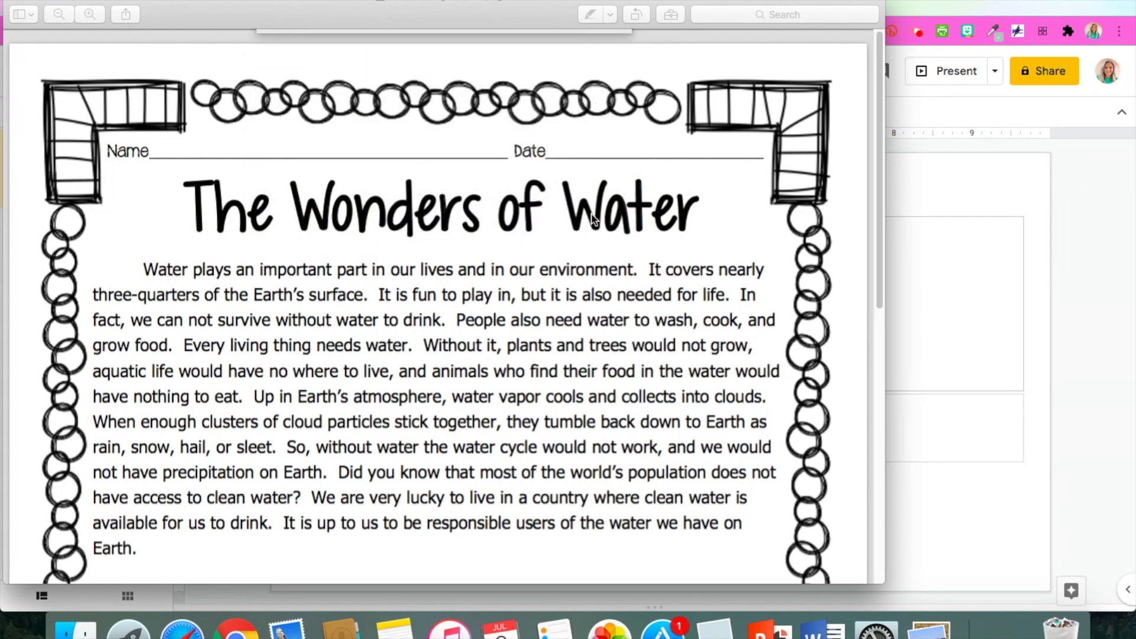
{"action": "left_click", "coordinate": [33, 1]}
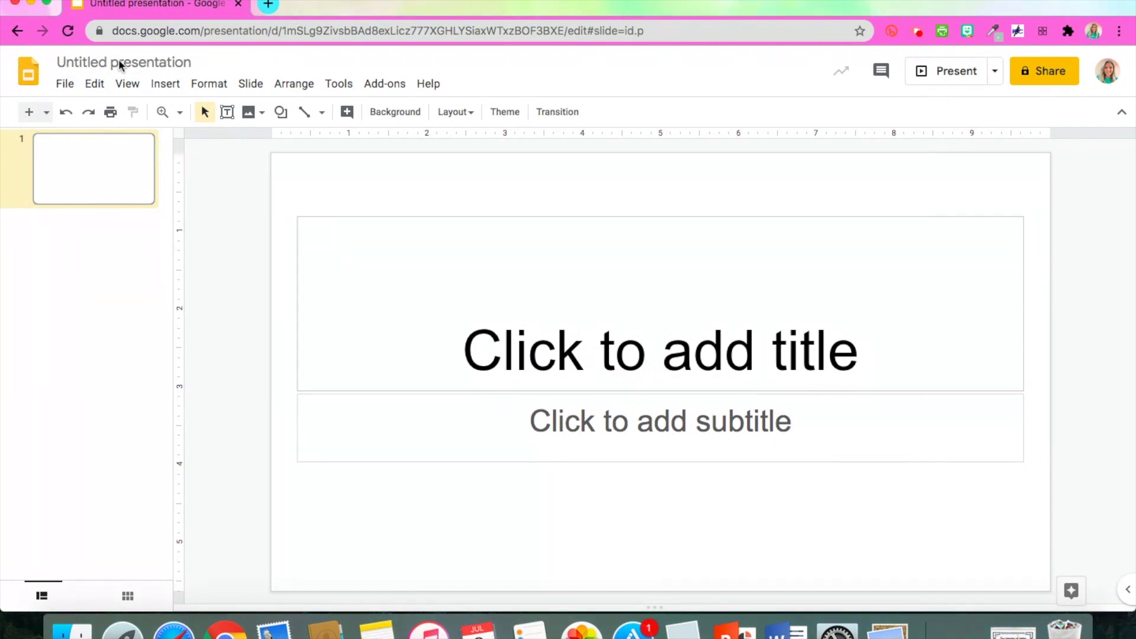
Rename the untitled presentation to 'Digital Assignment'.
{"action": "left_click", "coordinate": [119, 64]}
{"action": "type", "text": "D"}
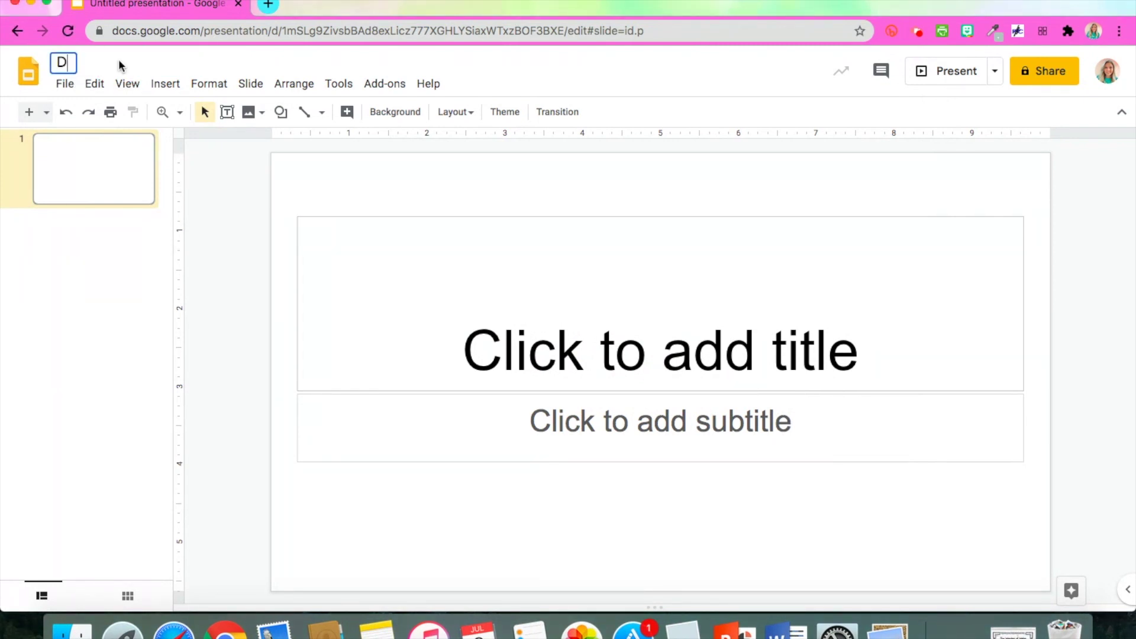
{"action": "type", "text": "igital As"}
{"action": "key", "text": "BackSpace"}
{"action": "type", "text": "al Assignment"}
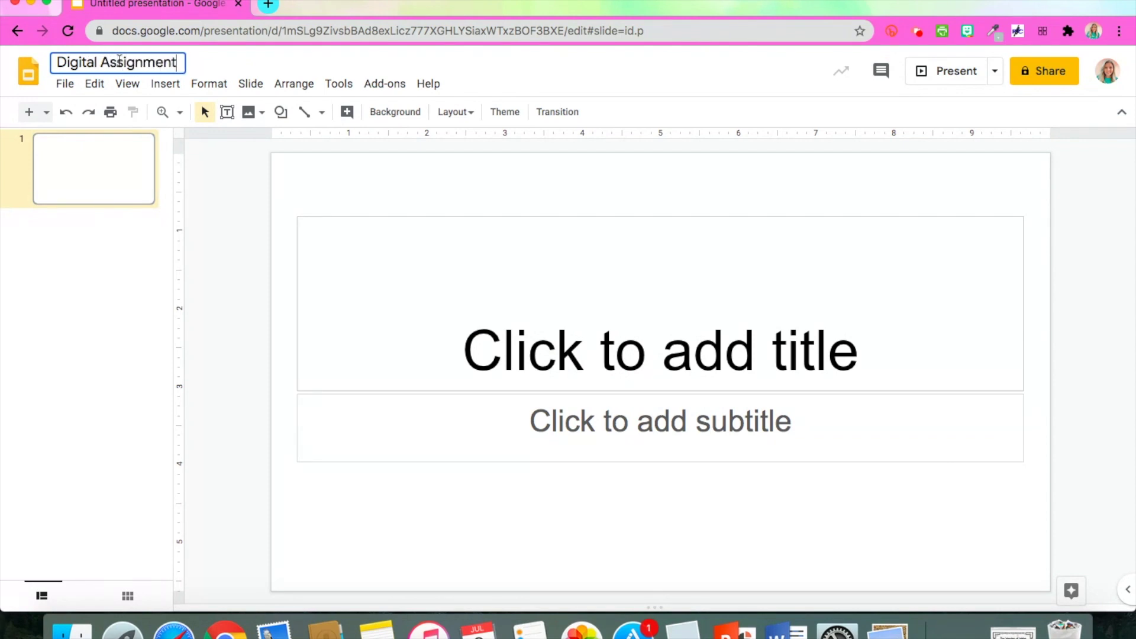
Set a custom page size of 8.5 × 11 inches through Page setup.
{"action": "left_click", "coordinate": [63, 89]}
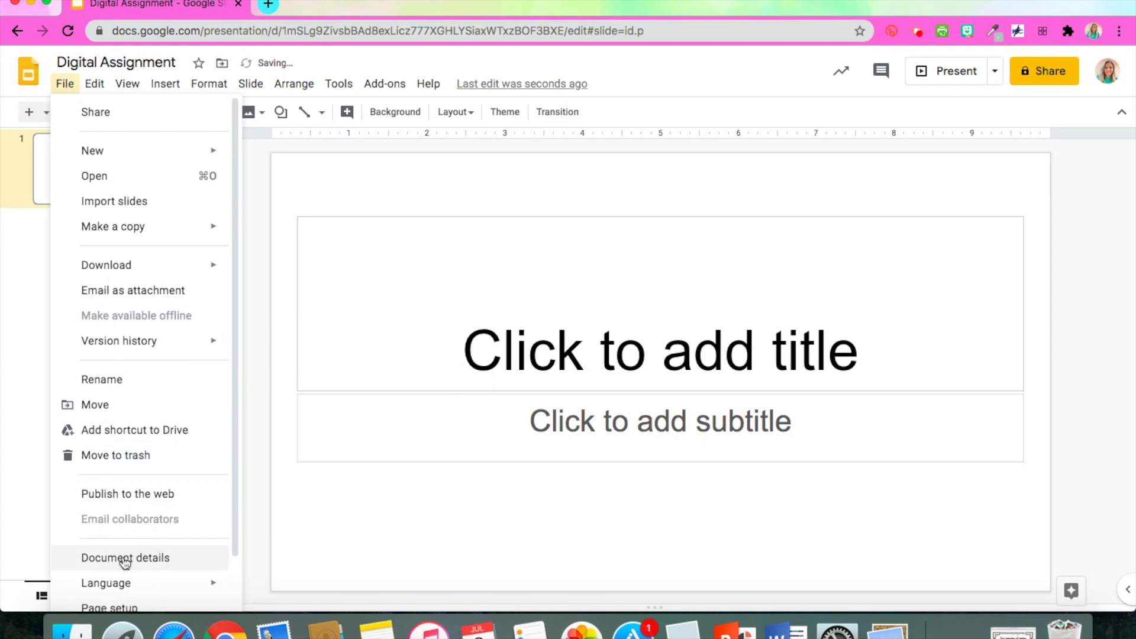
{"action": "scroll", "coordinate": [124, 565], "scroll_direction": "down", "scroll_amount": 2}
{"action": "left_click", "coordinate": [123, 544]}
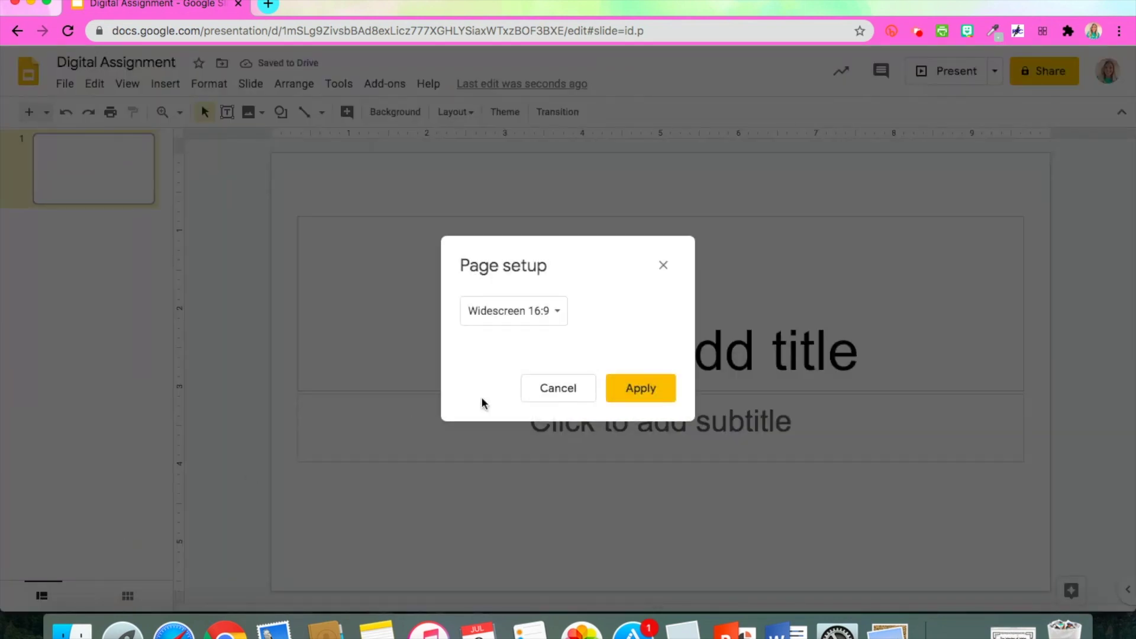
{"action": "left_click", "coordinate": [555, 313]}
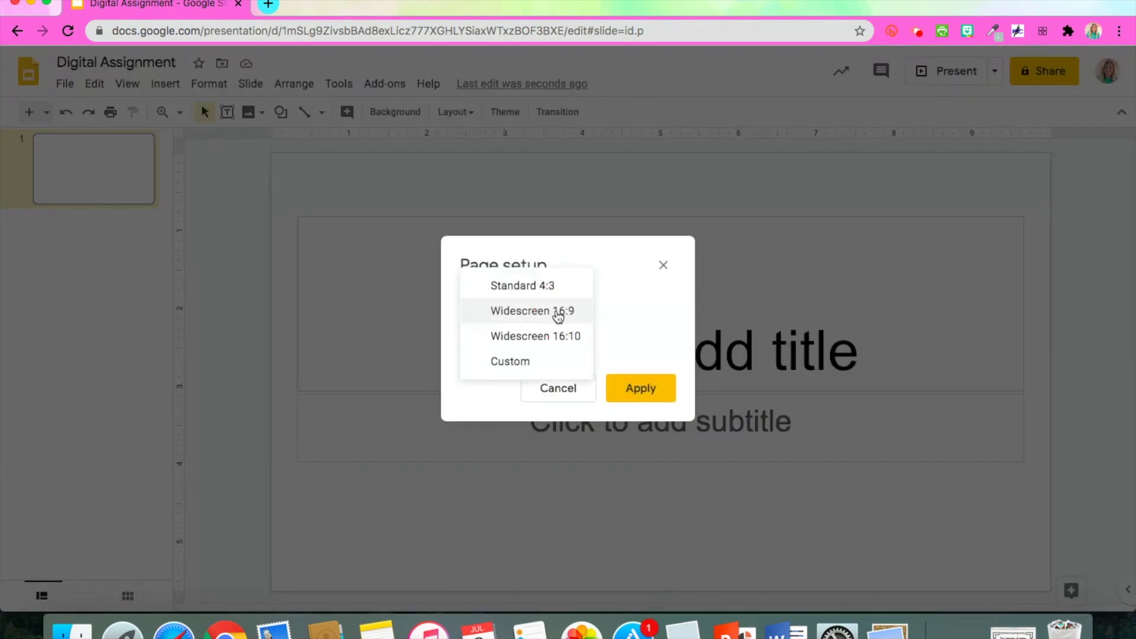
{"action": "left_click", "coordinate": [544, 365]}
{"action": "left_click", "coordinate": [506, 358]}
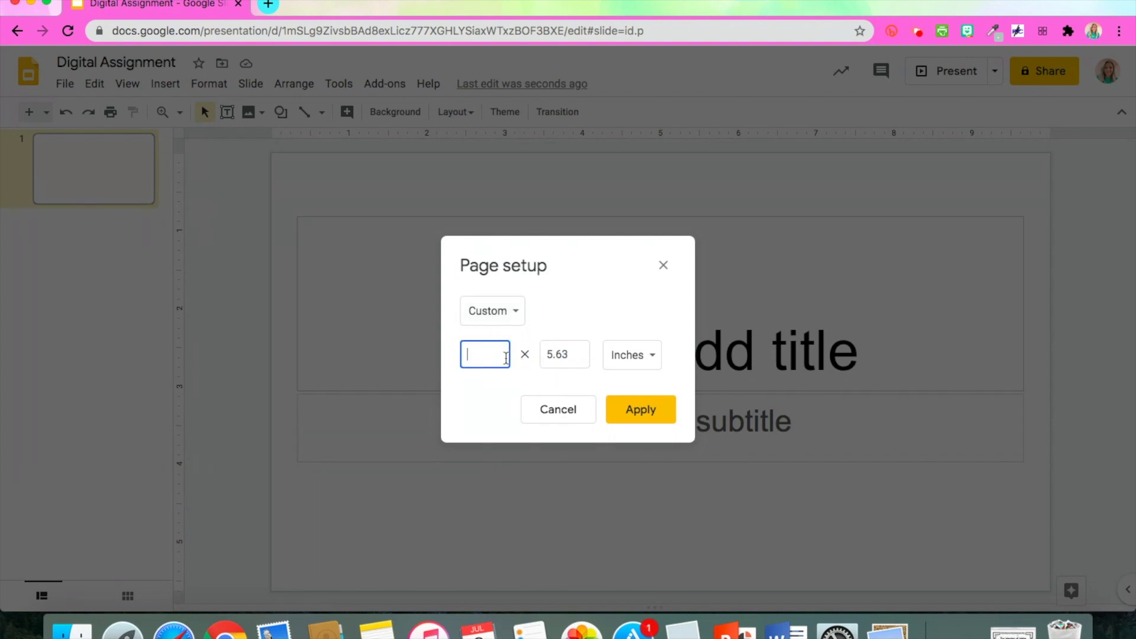
{"action": "type", "text": "8.5"}
{"action": "left_click_drag", "start_coordinate": [567, 355], "coordinate": [527, 355]}
{"action": "type", "text": "11"}
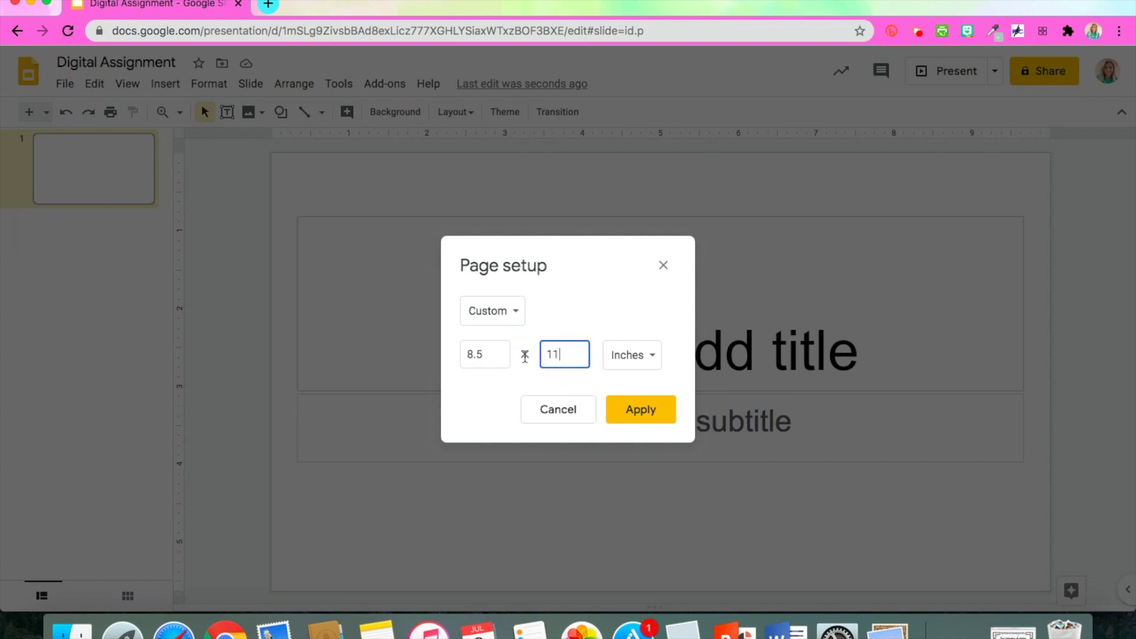
{"action": "key", "text": "Return"}
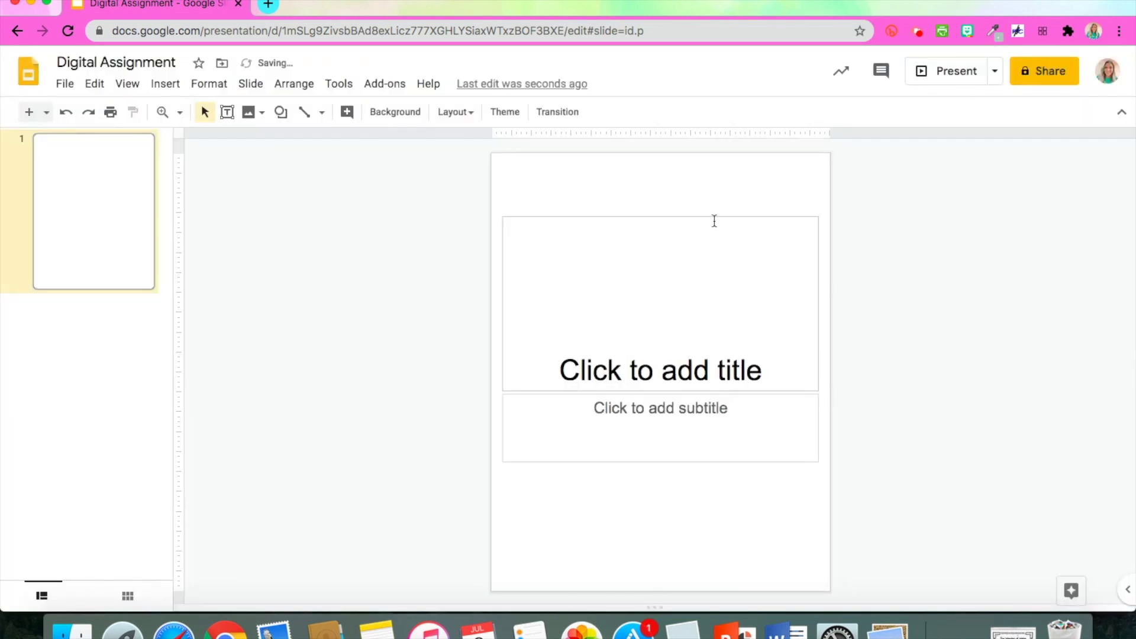
Delete the title and subtitle placeholder boxes from the slide.
{"action": "left_click", "coordinate": [713, 218]}
{"action": "key", "text": "BackSpace"}
{"action": "left_click", "coordinate": [696, 394]}
{"action": "key", "text": "BackSpace"}
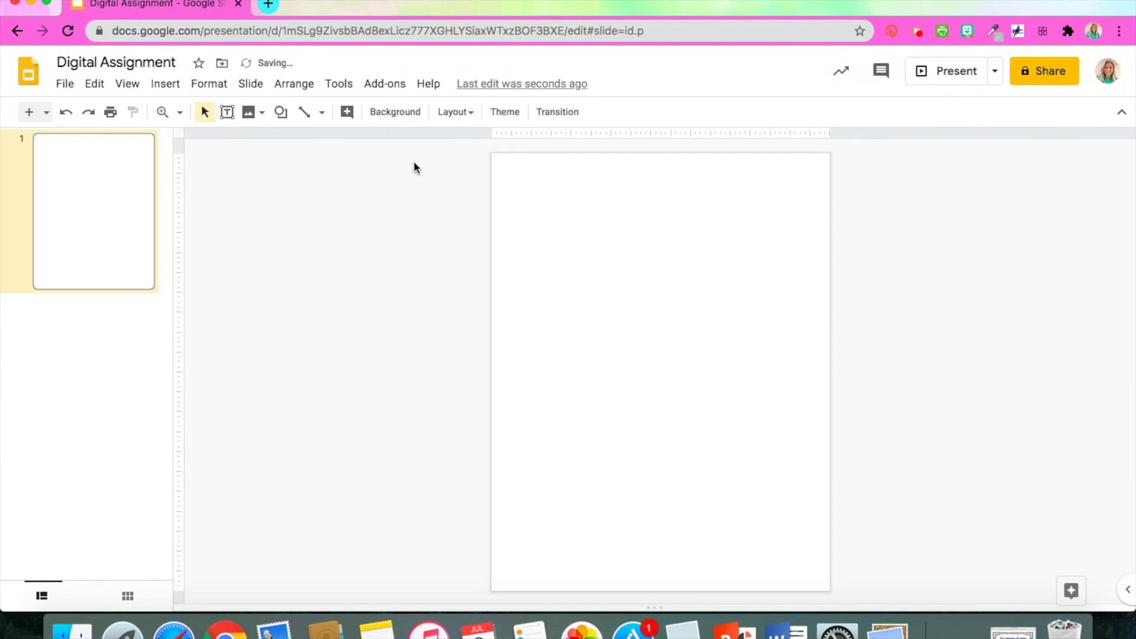
Set the Digital Assignment PNG as the slide background and confirm its text can't be selected.
{"action": "left_click", "coordinate": [390, 113]}
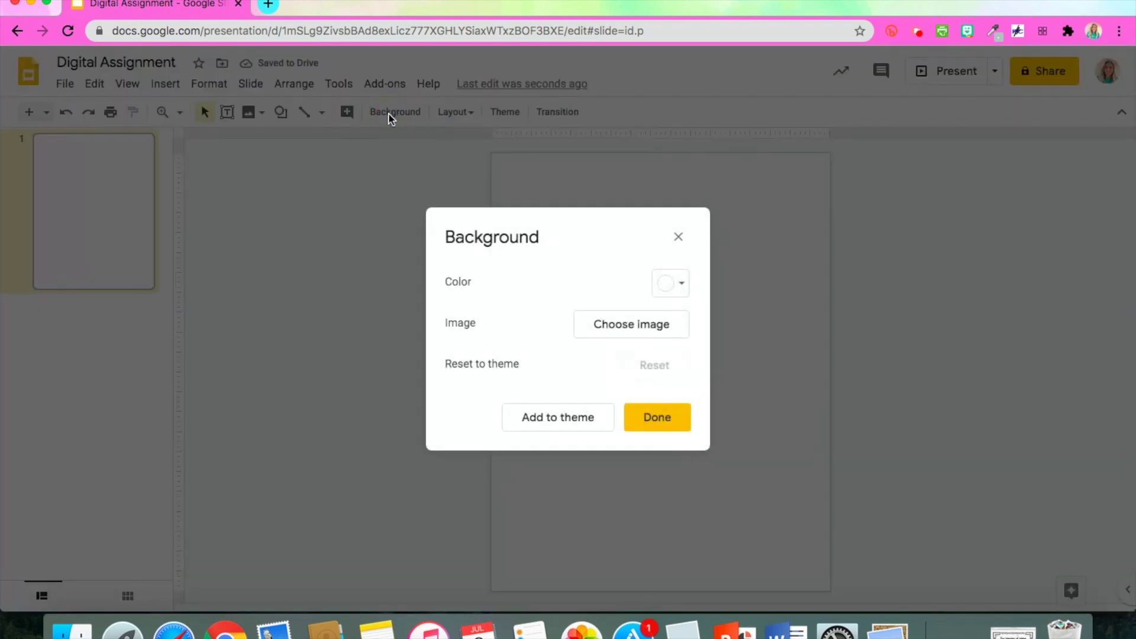
{"action": "left_click", "coordinate": [599, 323]}
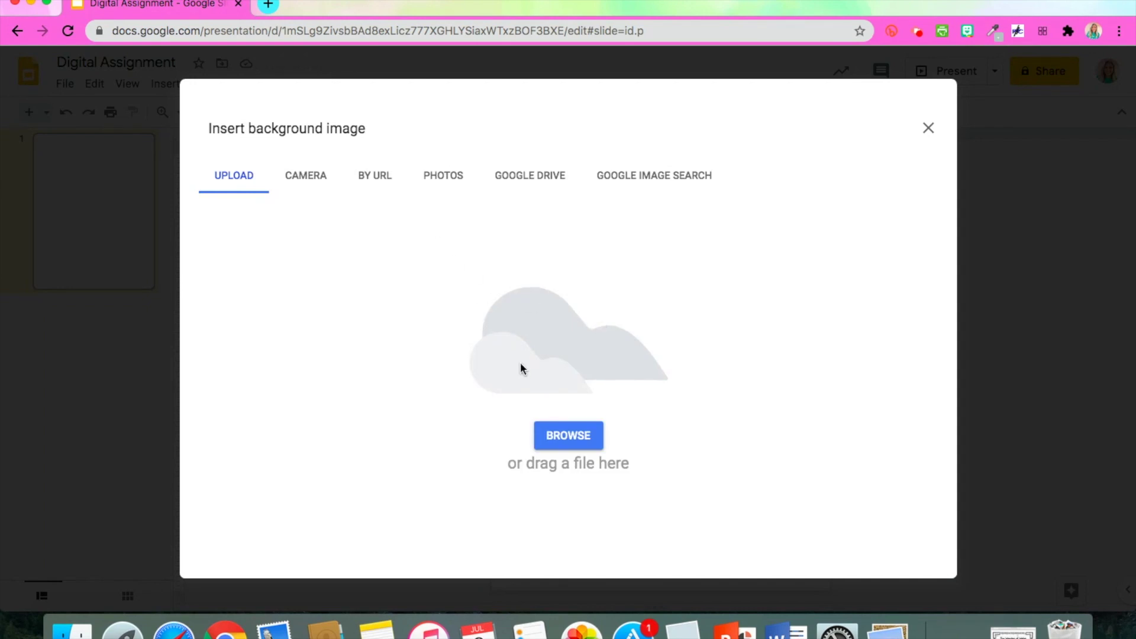
{"action": "left_click", "coordinate": [568, 436]}
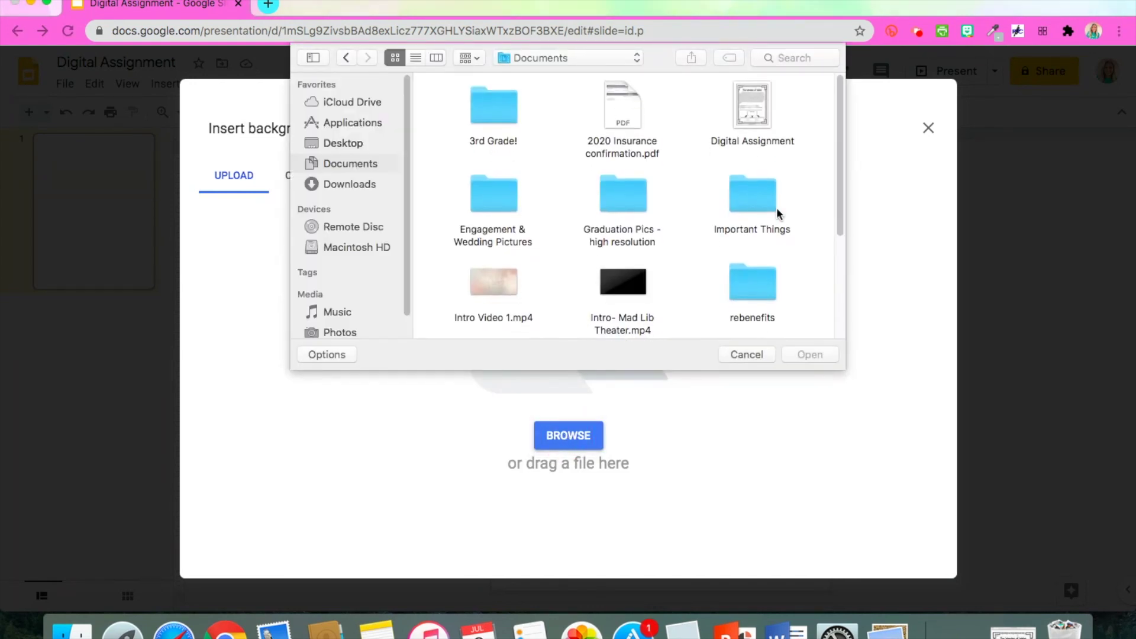
{"action": "left_click", "coordinate": [754, 109]}
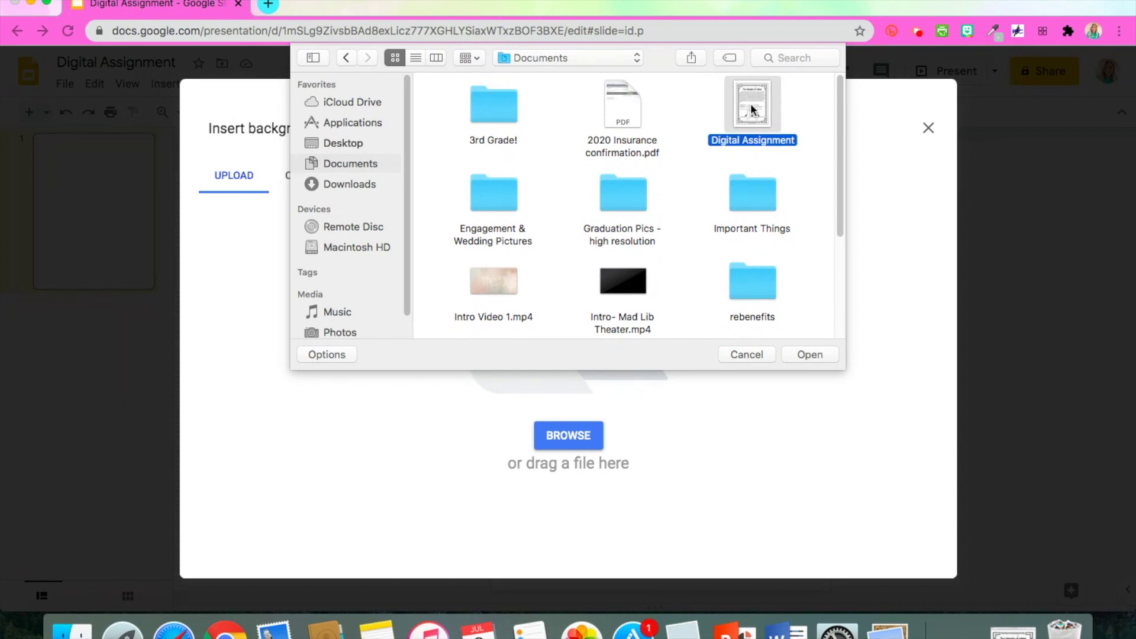
{"action": "left_click", "coordinate": [810, 355]}
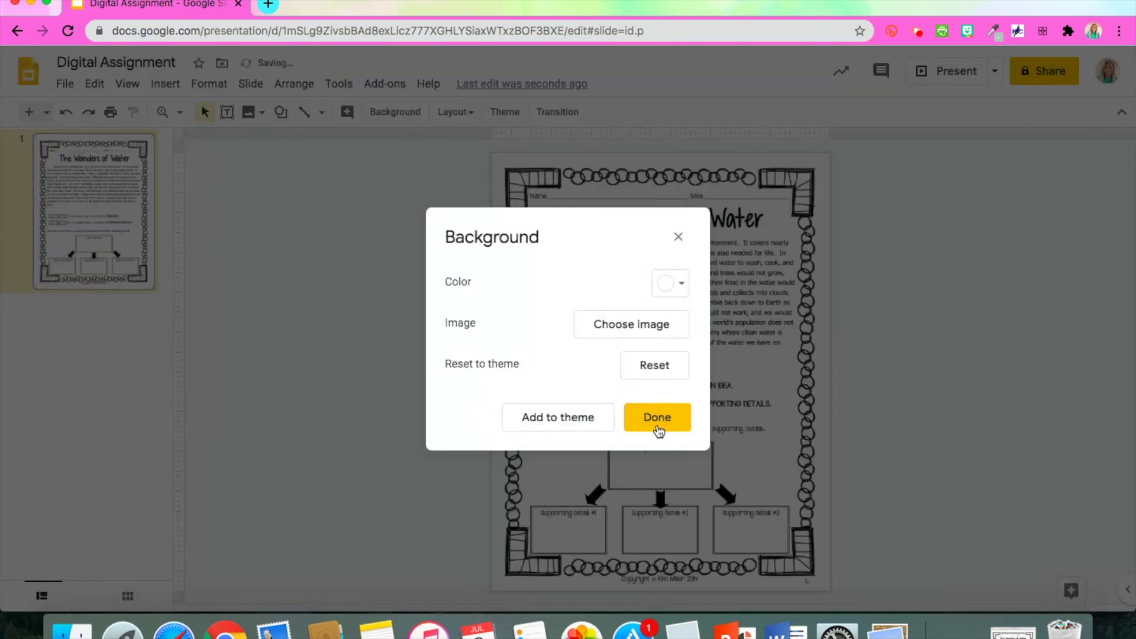
{"action": "left_click", "coordinate": [655, 425]}
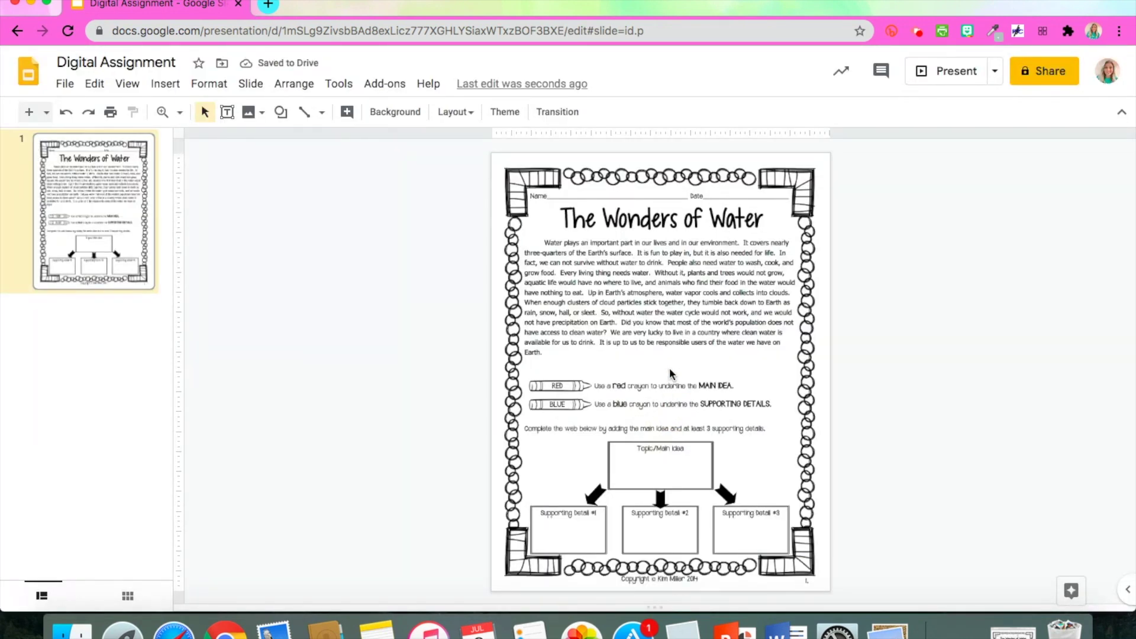
{"action": "left_click_drag", "start_coordinate": [637, 316], "coordinate": [693, 331]}
Zoom the slide to 100% and scroll to the organizer boxes.
{"action": "left_click", "coordinate": [127, 83]}
{"action": "mouse_move", "coordinate": [156, 254]}
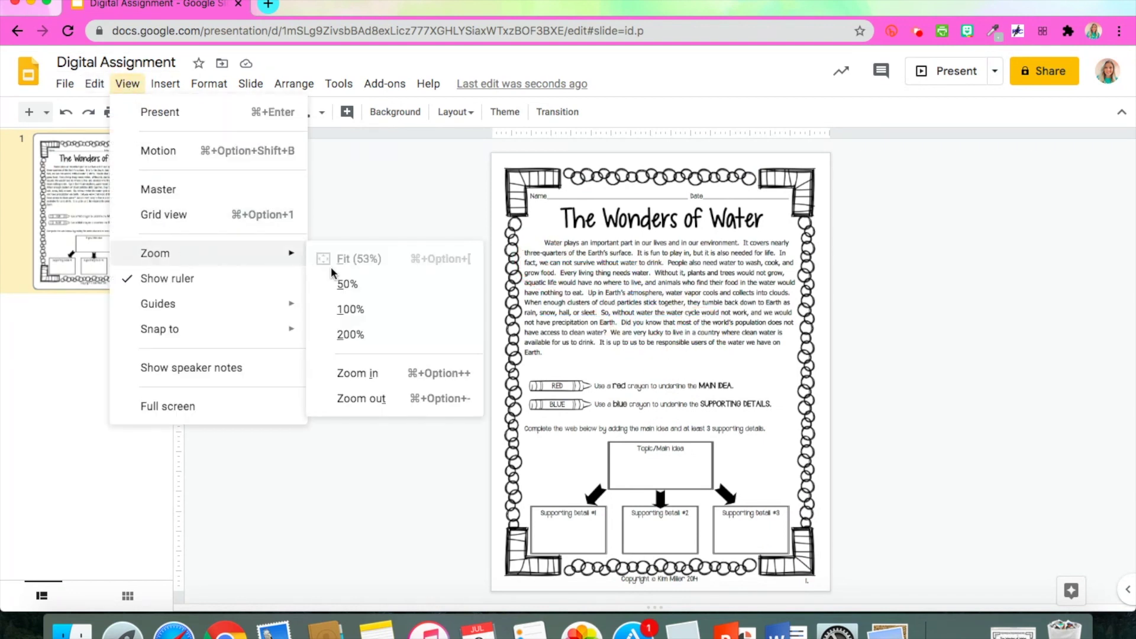
{"action": "left_click", "coordinate": [350, 307]}
{"action": "scroll", "coordinate": [580, 358], "scroll_direction": "down", "scroll_amount": 5}
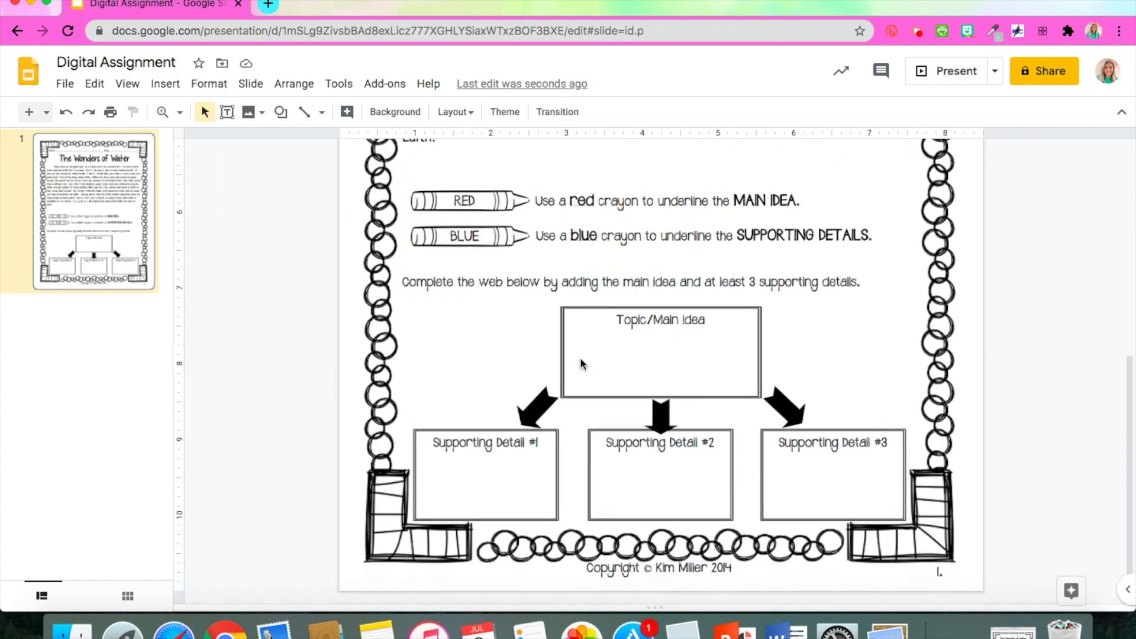
{"action": "scroll", "coordinate": [580, 364], "scroll_direction": "up", "scroll_amount": 2}
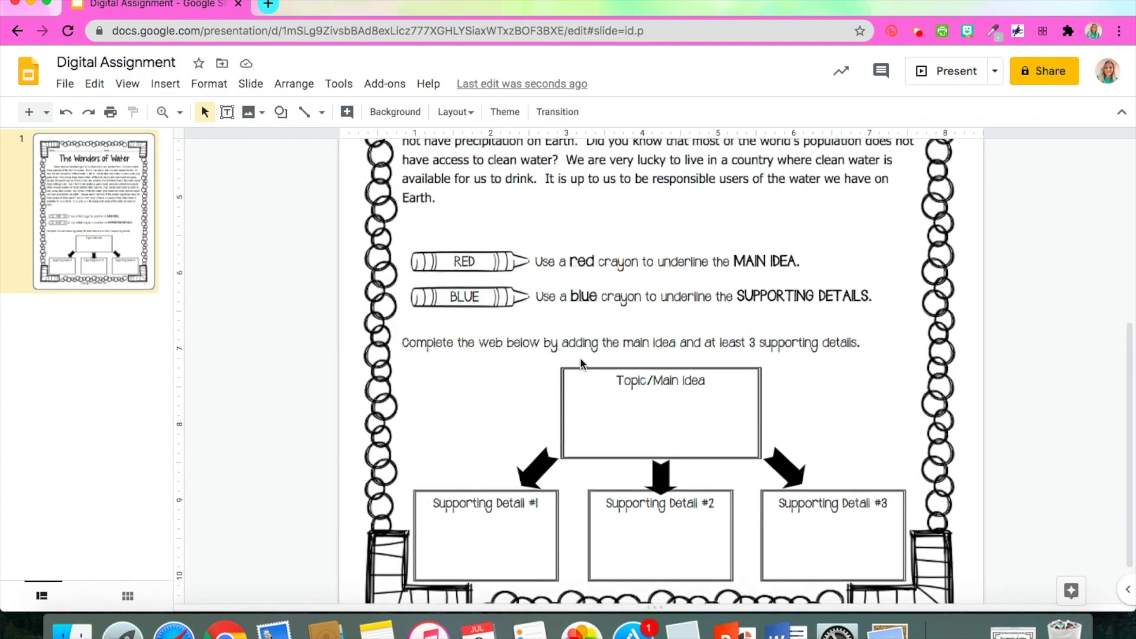
{"action": "scroll", "coordinate": [580, 359], "scroll_direction": "down", "scroll_amount": 1}
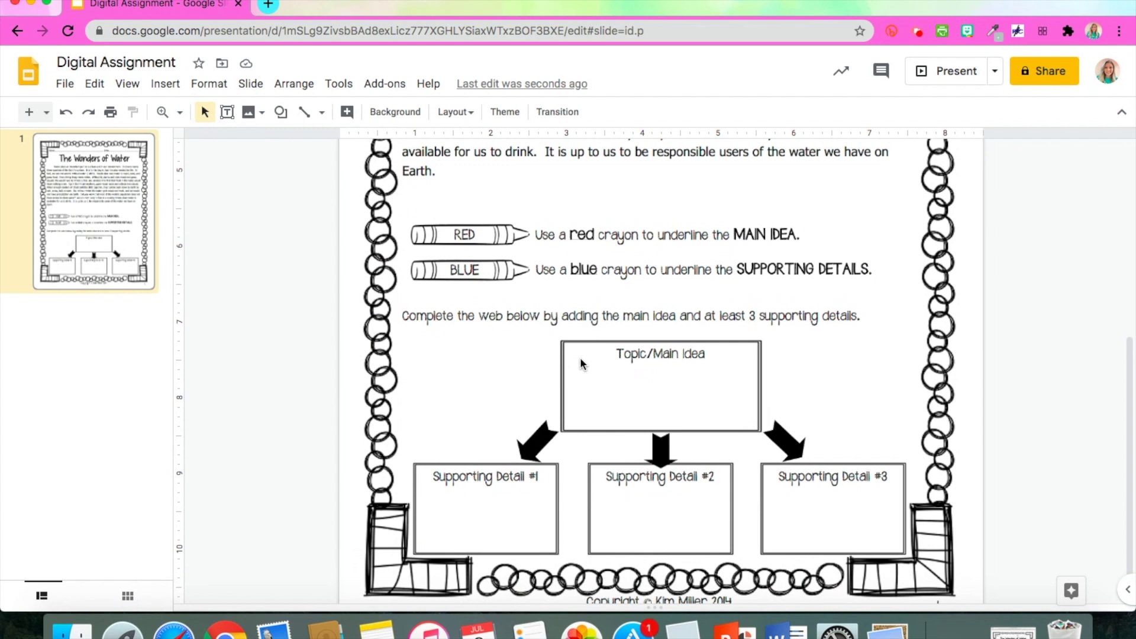
Add a light blue 'Type your answer here.' text box in Century Gothic 12 inside Topic/Main Idea.
{"action": "left_click", "coordinate": [229, 112]}
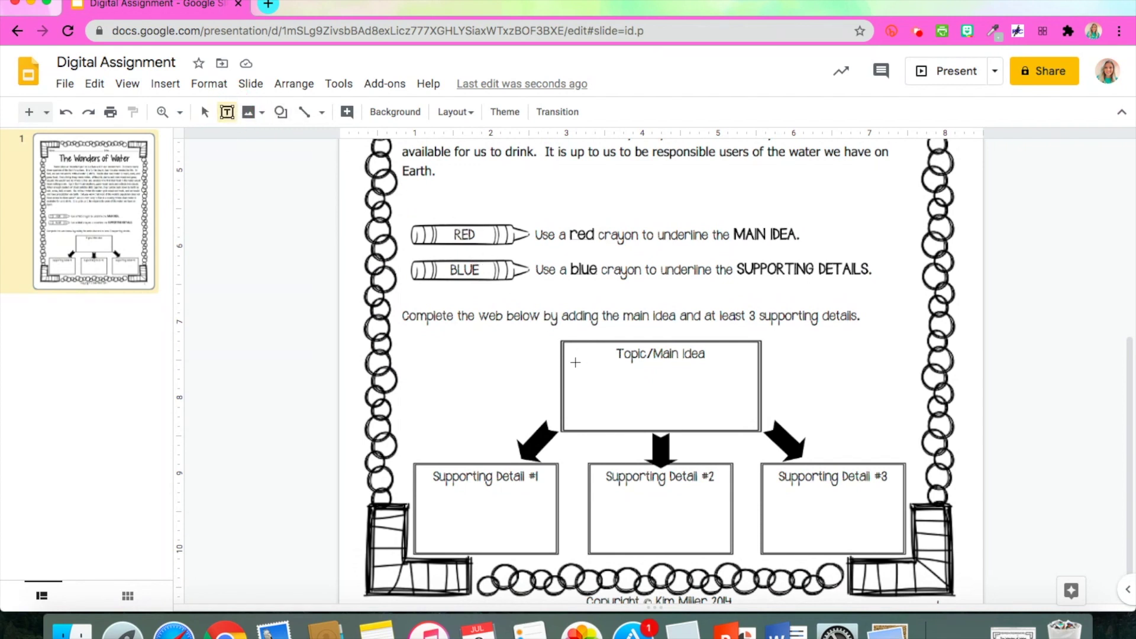
{"action": "left_click_drag", "start_coordinate": [568, 361], "coordinate": [756, 425]}
{"action": "type", "text": "Typ"}
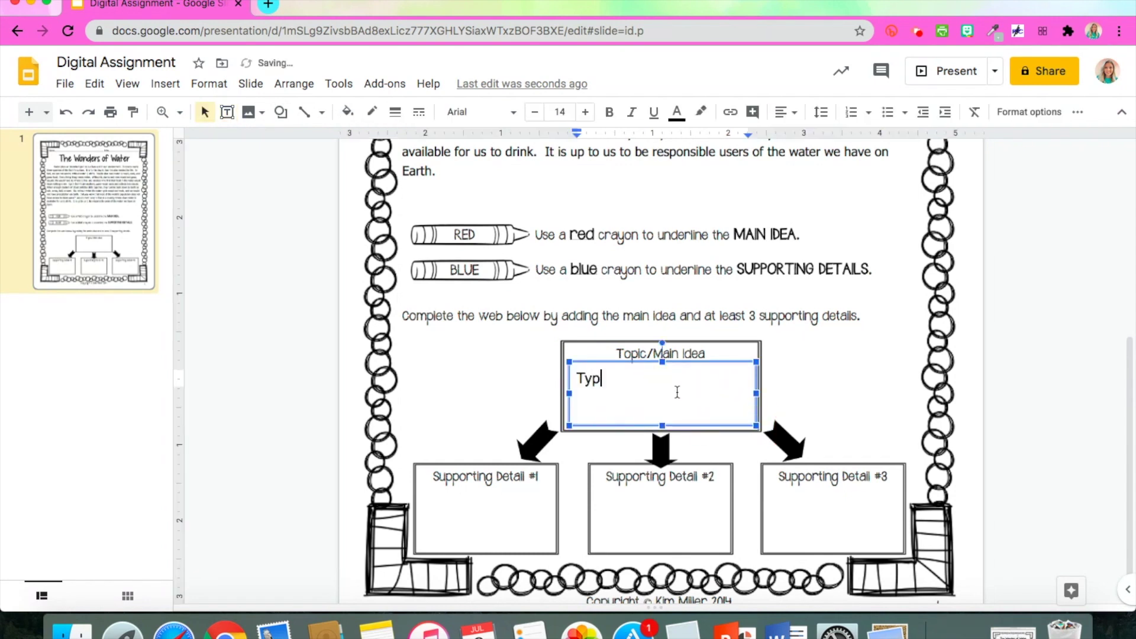
{"action": "type", "text": "e your answer here."}
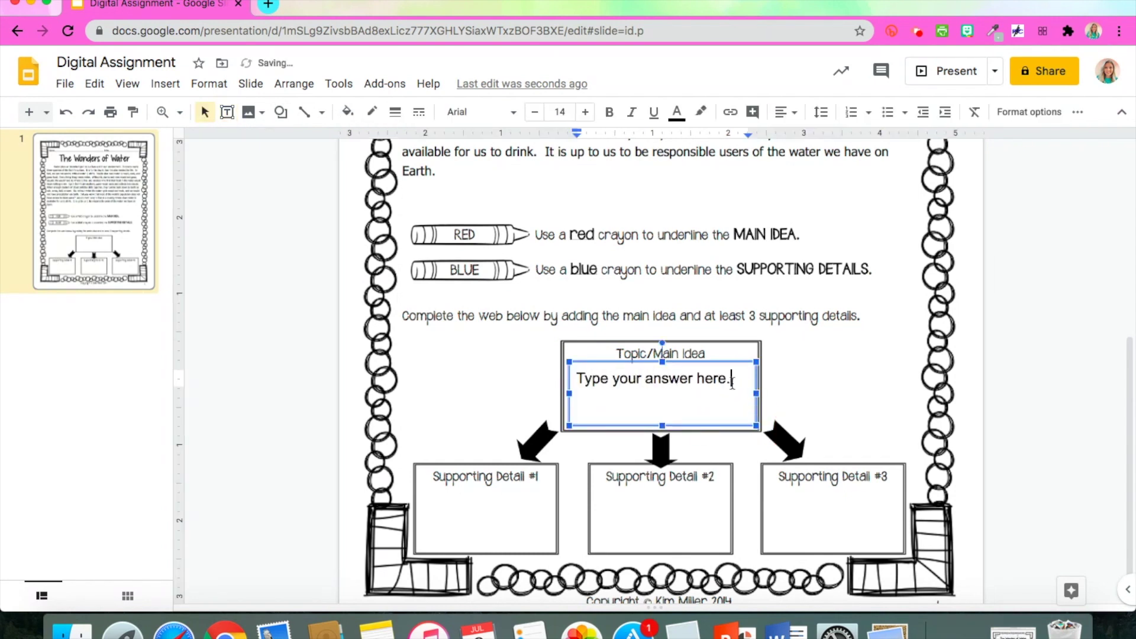
{"action": "left_click_drag", "start_coordinate": [677, 392], "coordinate": [541, 379]}
{"action": "left_click", "coordinate": [535, 113]}
{"action": "left_click", "coordinate": [535, 112]}
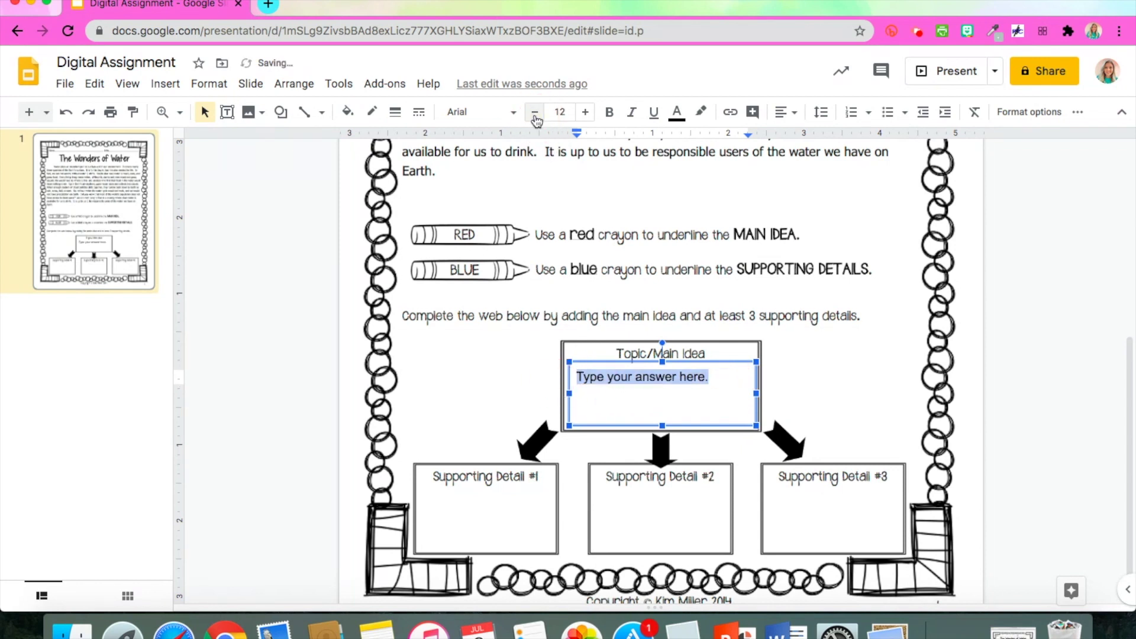
{"action": "left_click", "coordinate": [506, 113]}
{"action": "left_click", "coordinate": [518, 254]}
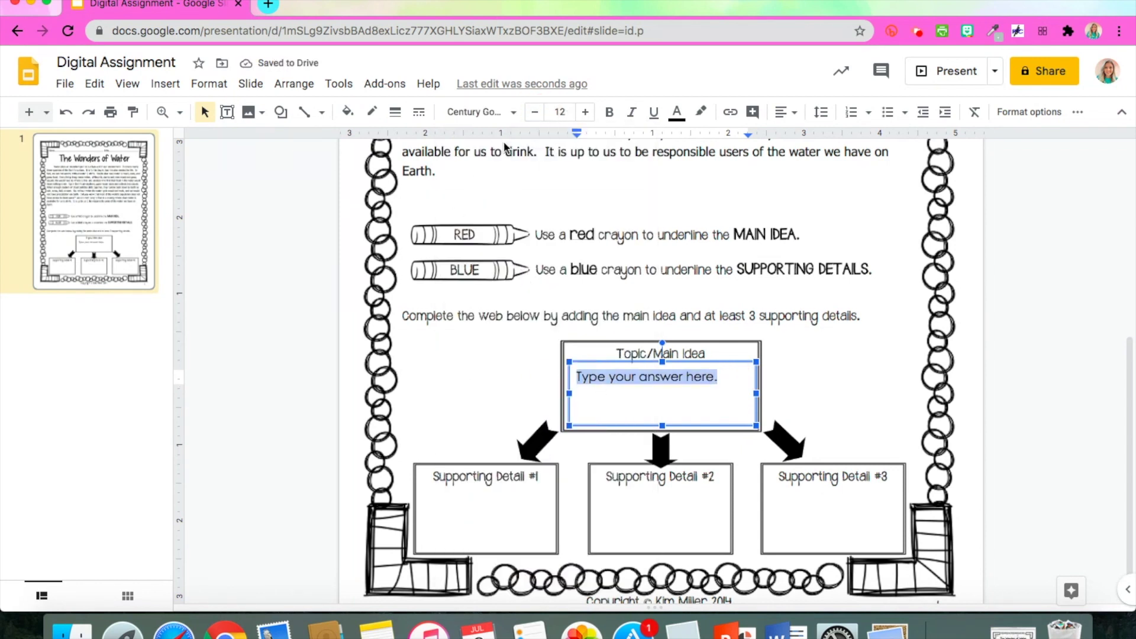
{"action": "left_click", "coordinate": [348, 112]}
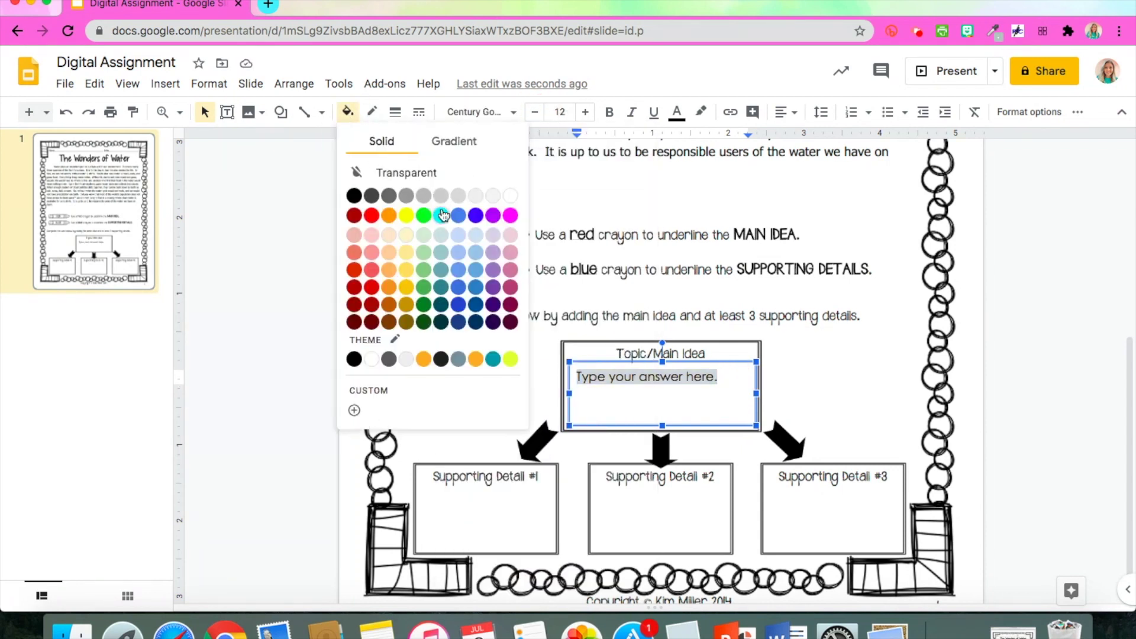
{"action": "left_click", "coordinate": [447, 240]}
{"action": "left_click", "coordinate": [735, 359]}
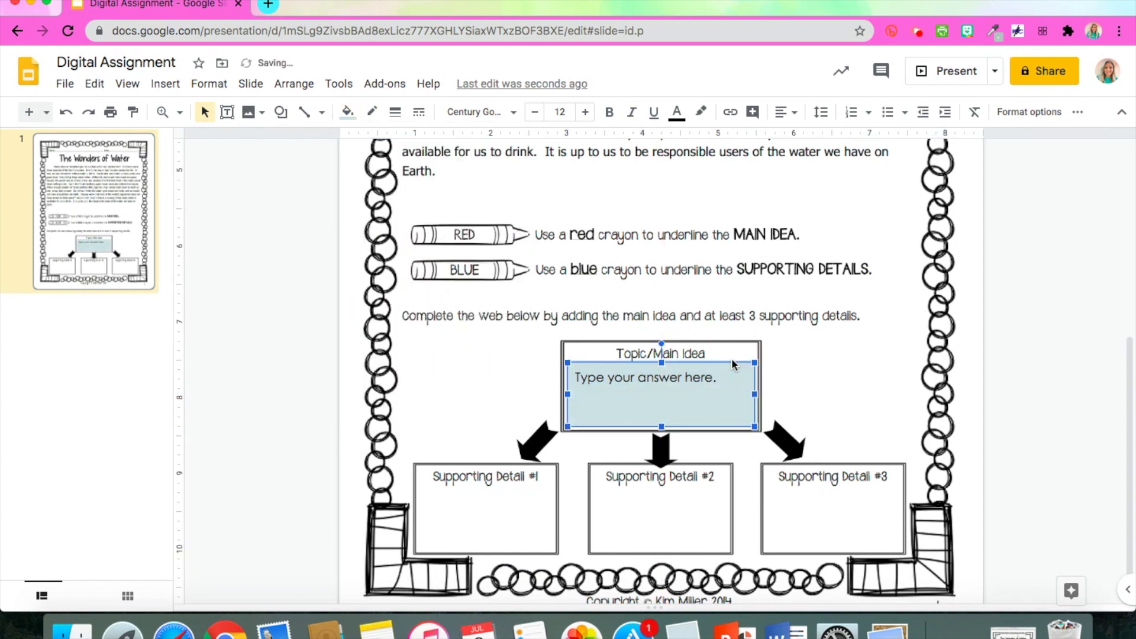
Copy the answer box into Supporting Detail #1, narrow it, and set its text to size 10.
{"action": "left_click", "coordinate": [93, 84]}
{"action": "left_click", "coordinate": [135, 200]}
{"action": "key", "text": "super+v"}
{"action": "left_click_drag", "start_coordinate": [655, 400], "coordinate": [495, 512]}
{"action": "left_click_drag", "start_coordinate": [606, 517], "coordinate": [554, 518]}
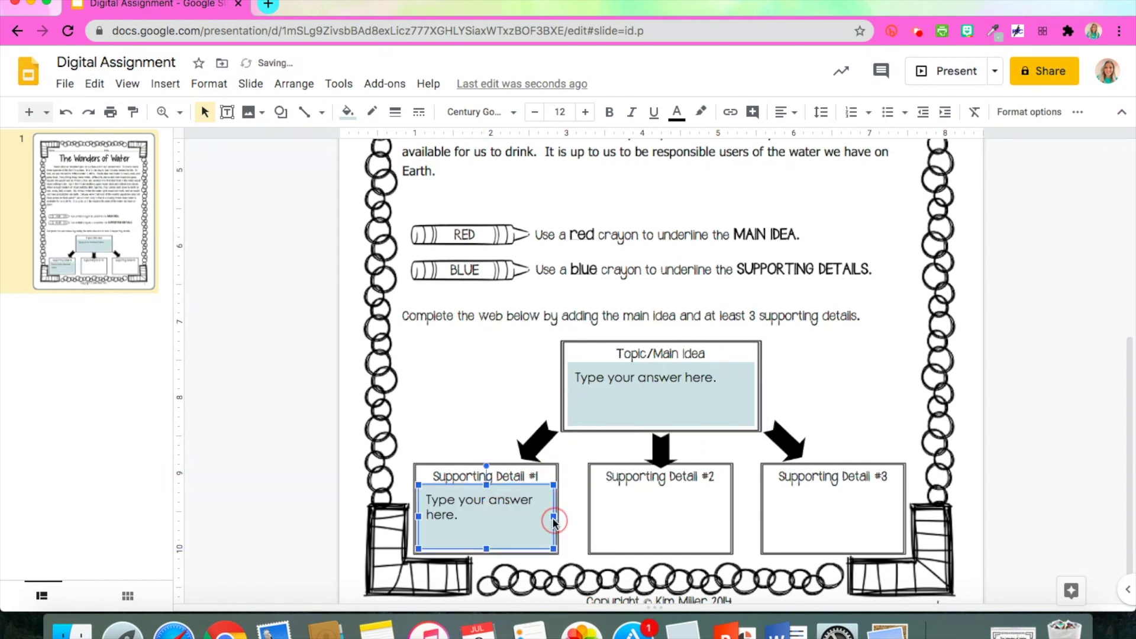
{"action": "left_click", "coordinate": [459, 515]}
{"action": "triple_click", "coordinate": [481, 512]}
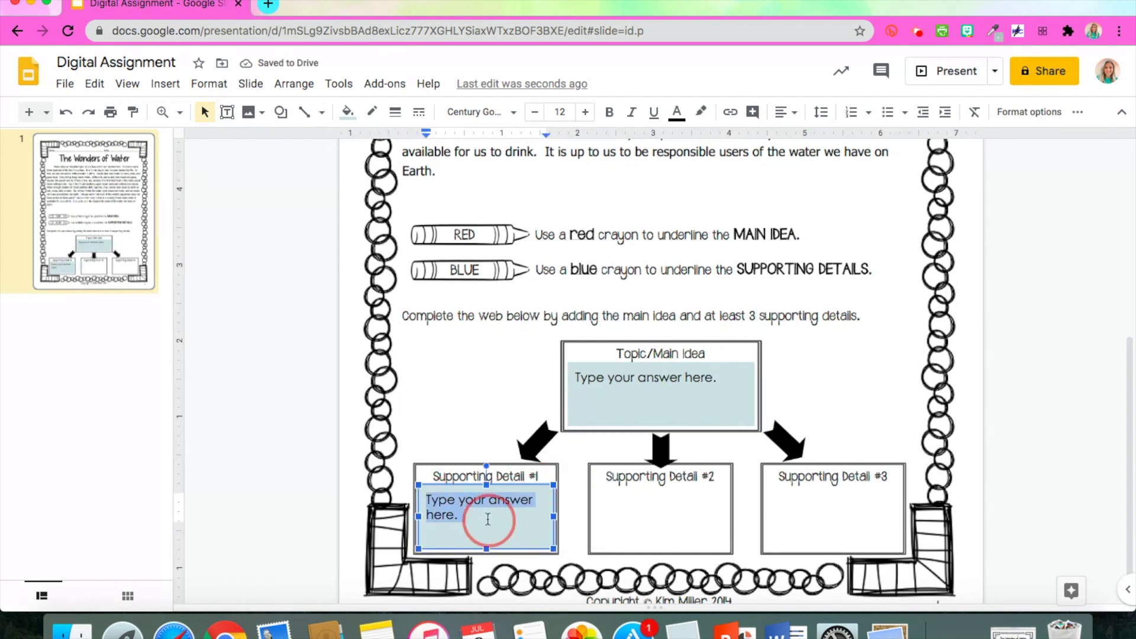
{"action": "left_click", "coordinate": [532, 113]}
{"action": "left_click", "coordinate": [532, 113]}
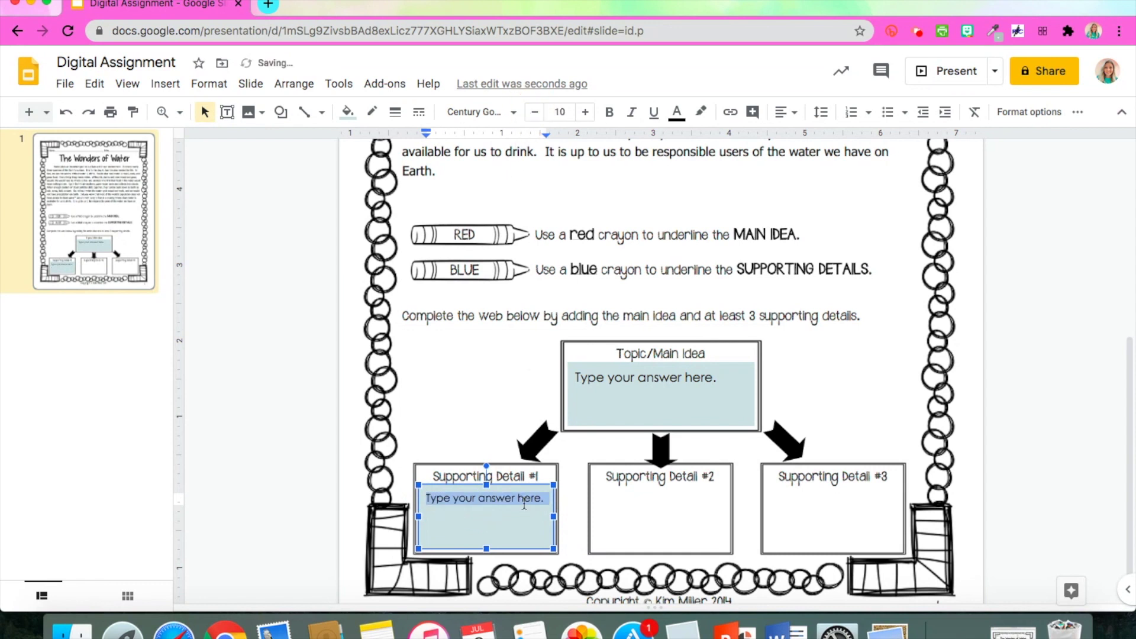
{"action": "left_click", "coordinate": [491, 510]}
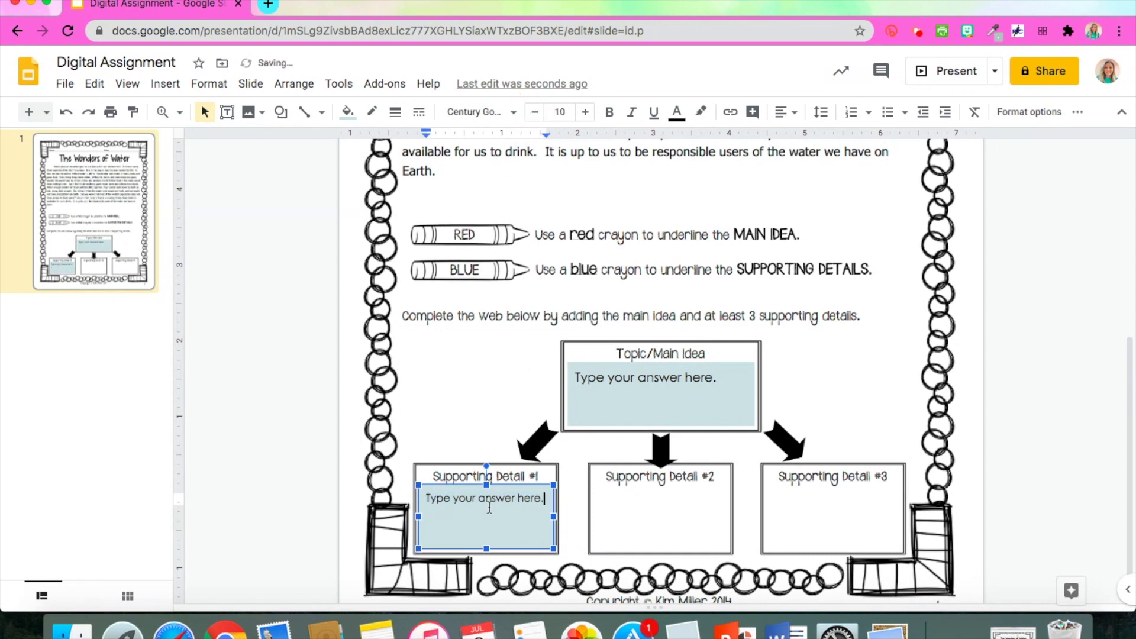
Duplicate the answer box into Supporting Detail #2 and Supporting Detail #3.
{"action": "key", "text": "Escape"}
{"action": "key", "text": "ctrl+d"}
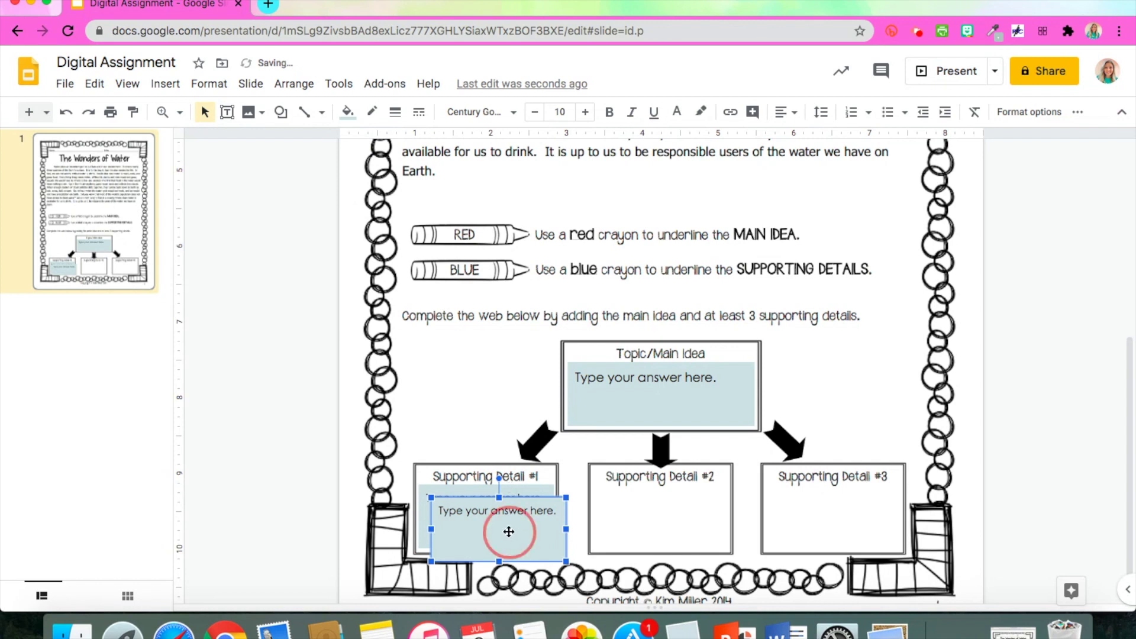
{"action": "left_click_drag", "start_coordinate": [507, 532], "coordinate": [668, 520]}
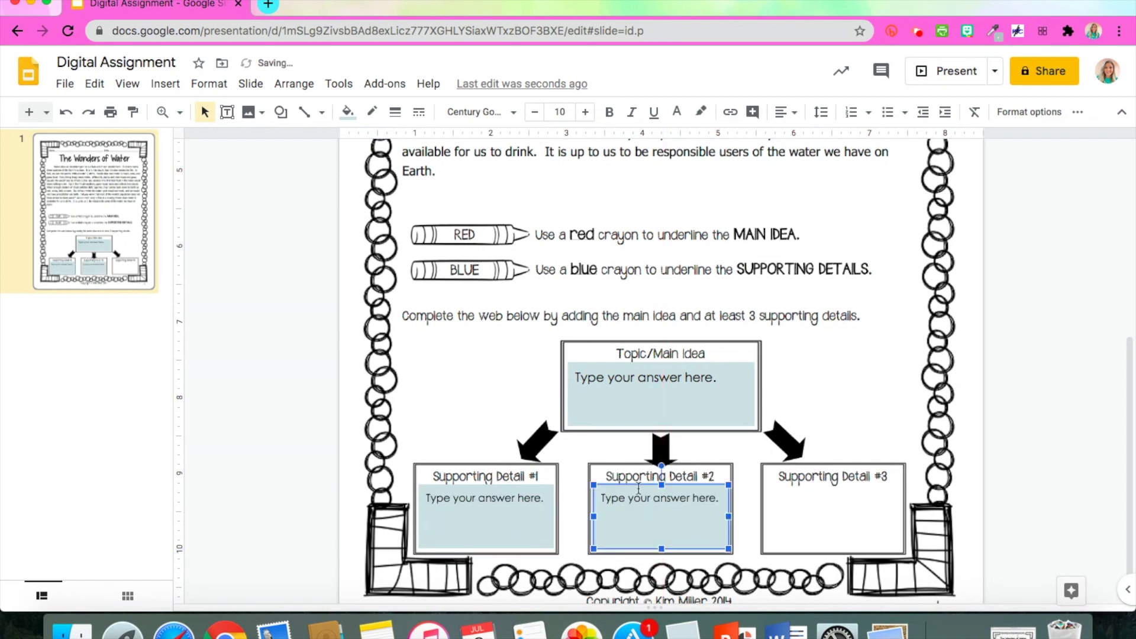
{"action": "left_click", "coordinate": [520, 423]}
{"action": "key", "text": "ctrl+v"}
{"action": "left_click_drag", "start_coordinate": [517, 549], "coordinate": [836, 522]}
{"action": "left_click", "coordinate": [830, 397]}
Draw a thick red line under the MAIN IDEA sentence.
{"action": "scroll", "coordinate": [829, 397], "scroll_direction": "up", "scroll_amount": 3}
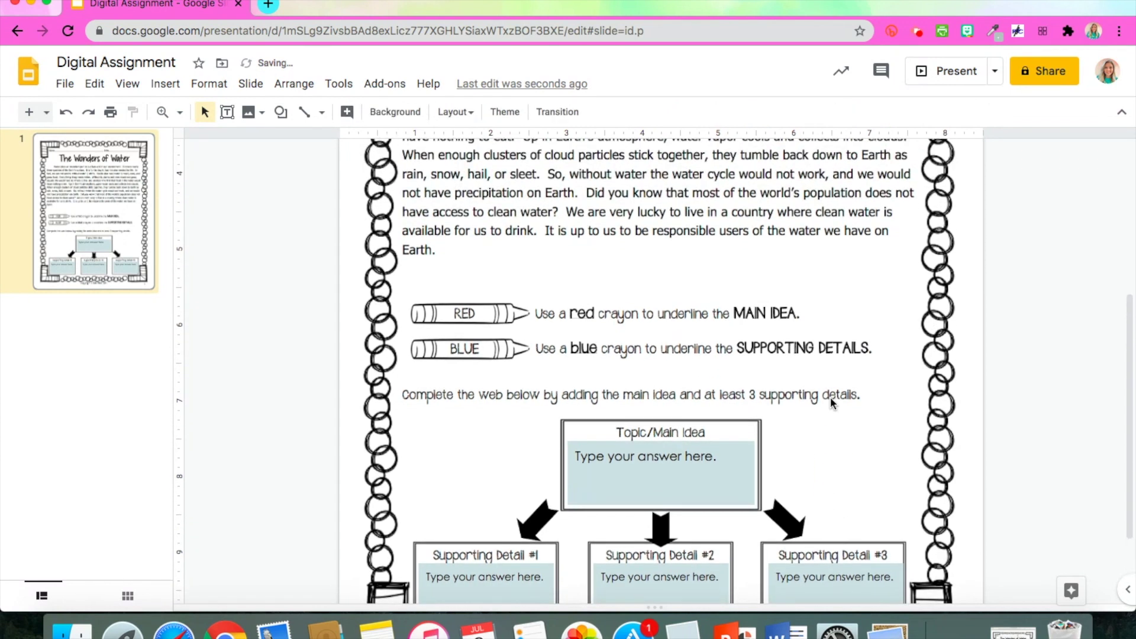
{"action": "scroll", "coordinate": [829, 400], "scroll_direction": "up", "scroll_amount": 2}
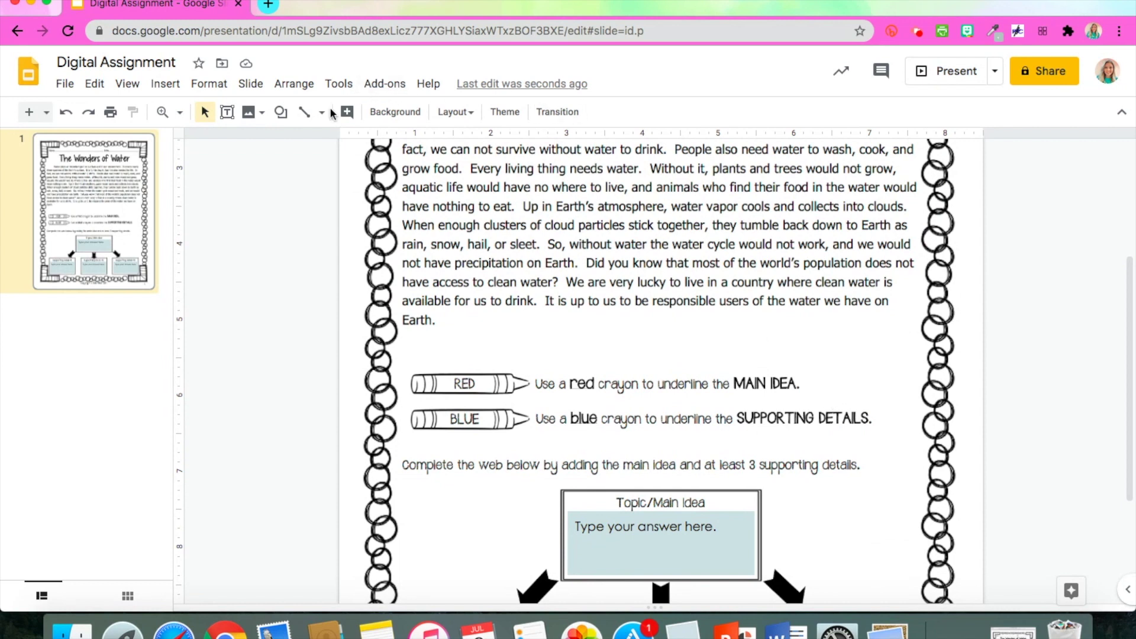
{"action": "left_click", "coordinate": [307, 113]}
{"action": "mouse_move", "coordinate": [542, 398]}
{"action": "left_mouse_down"}
{"action": "mouse_move", "coordinate": [821, 409]}
{"action": "mouse_move", "coordinate": [907, 398]}
{"action": "left_mouse_up"}
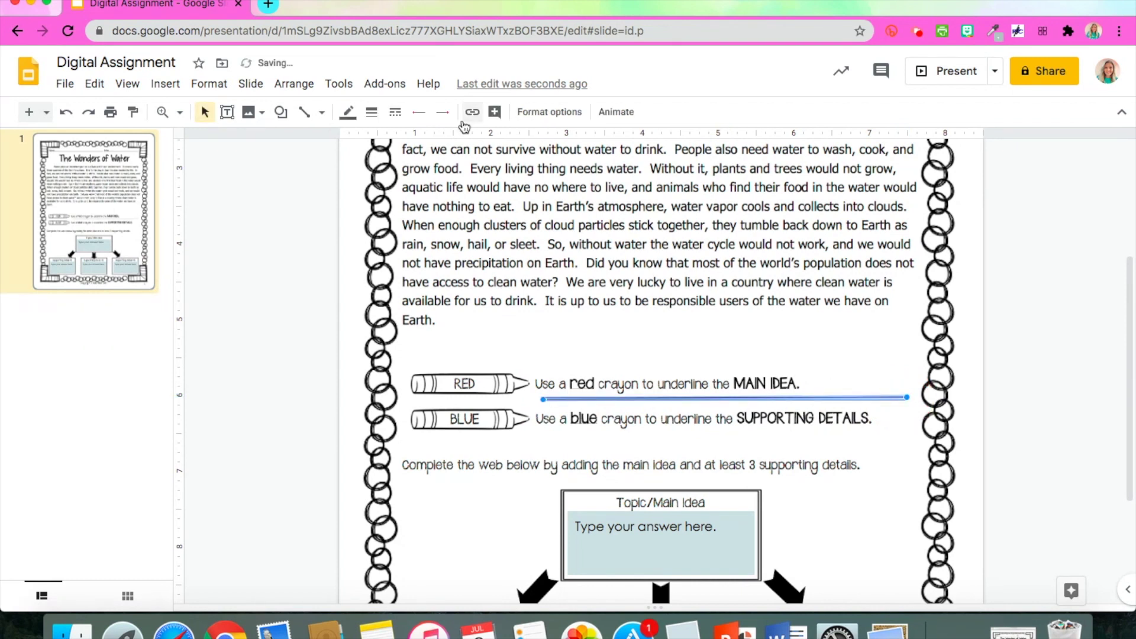
{"action": "left_click", "coordinate": [371, 112]}
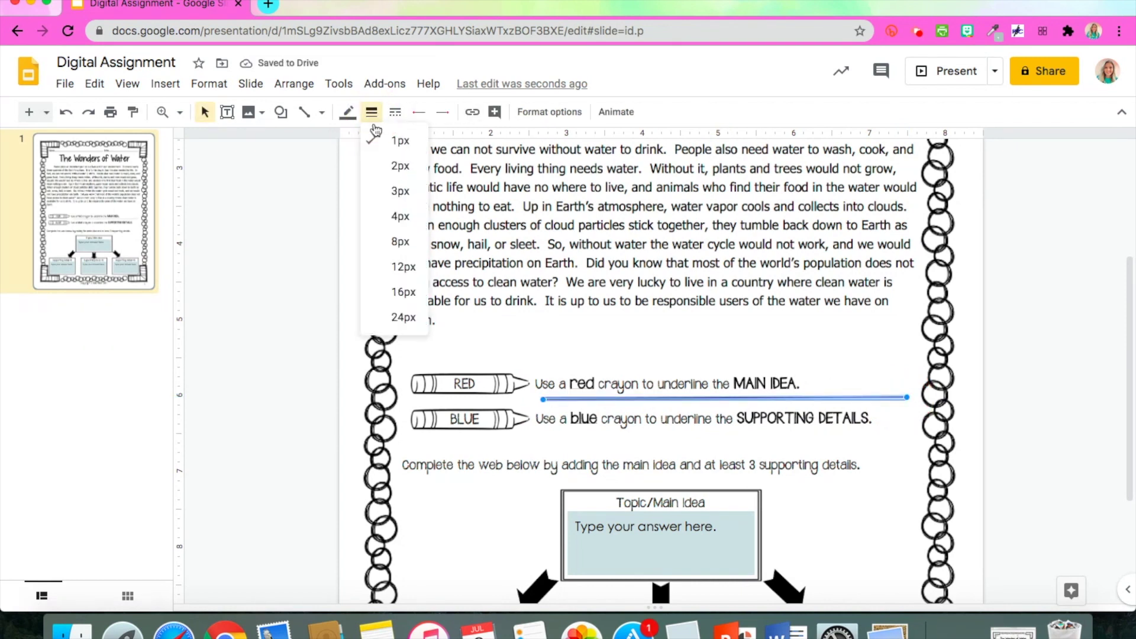
{"action": "left_click", "coordinate": [379, 190]}
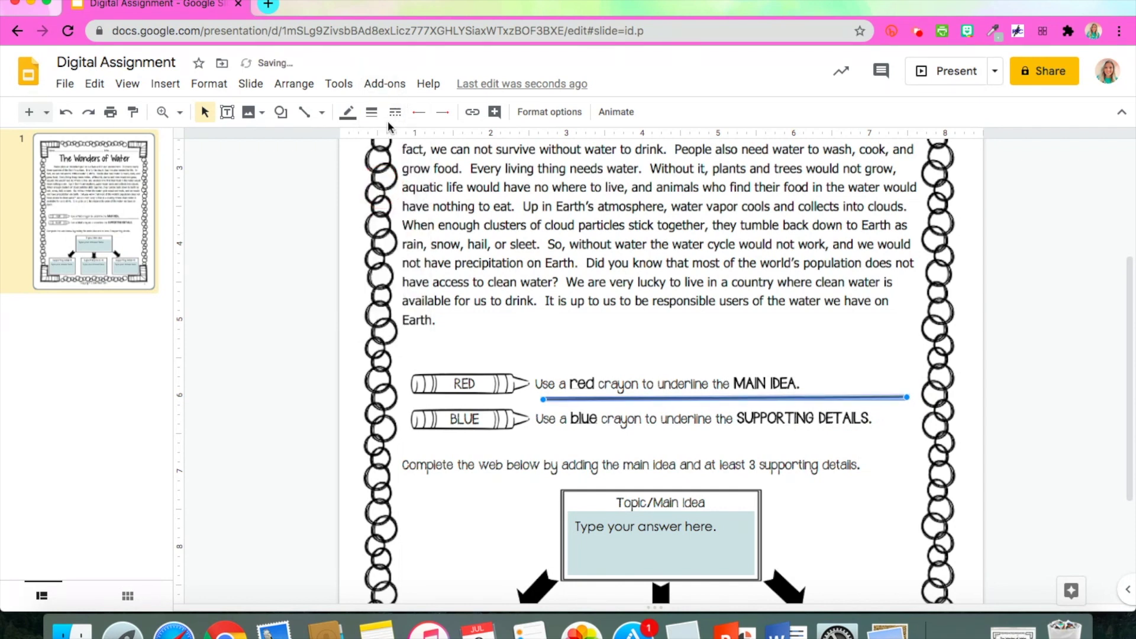
{"action": "left_click", "coordinate": [350, 116]}
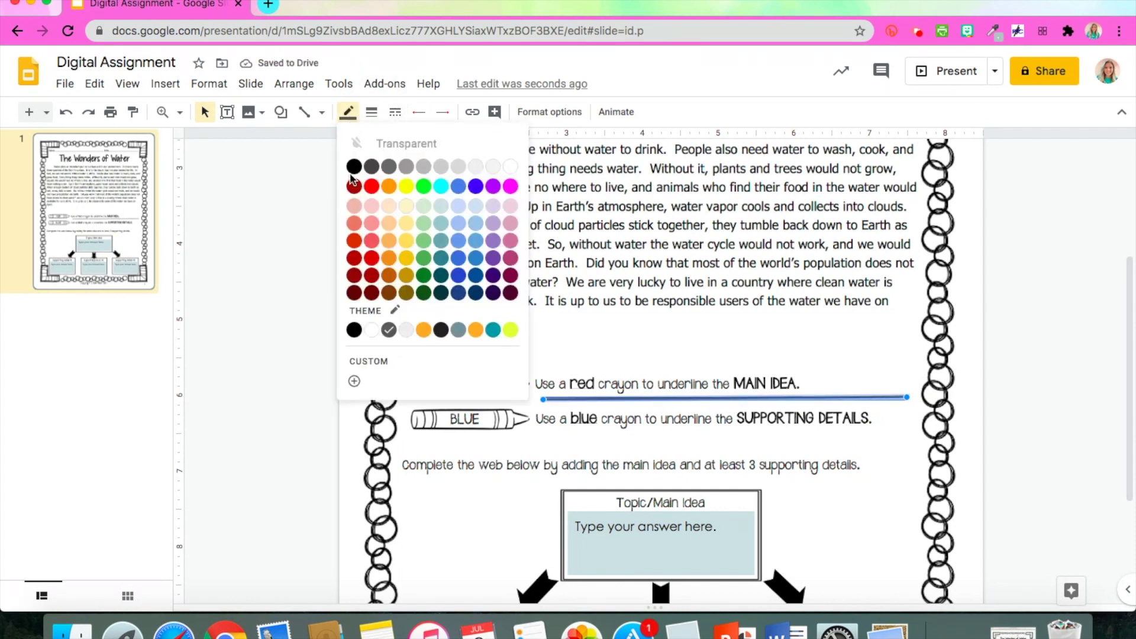
{"action": "left_click", "coordinate": [372, 186]}
Paste a copy of the red line under the SUPPORTING DETAILS sentence.
{"action": "left_click", "coordinate": [95, 84]}
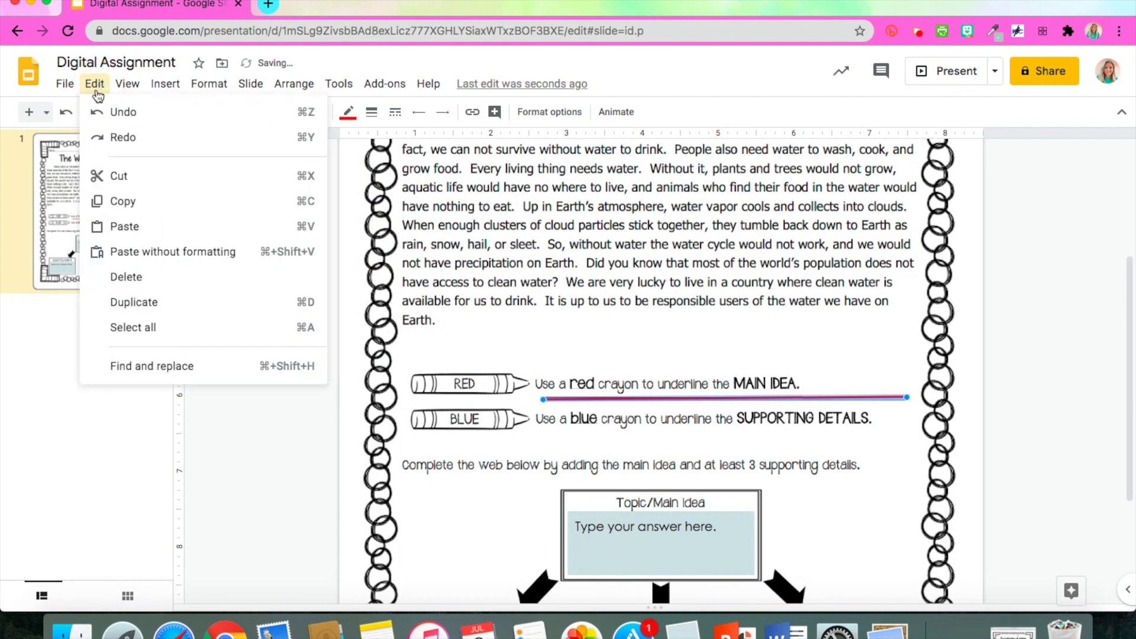
{"action": "left_click", "coordinate": [124, 203]}
{"action": "left_click", "coordinate": [96, 85]}
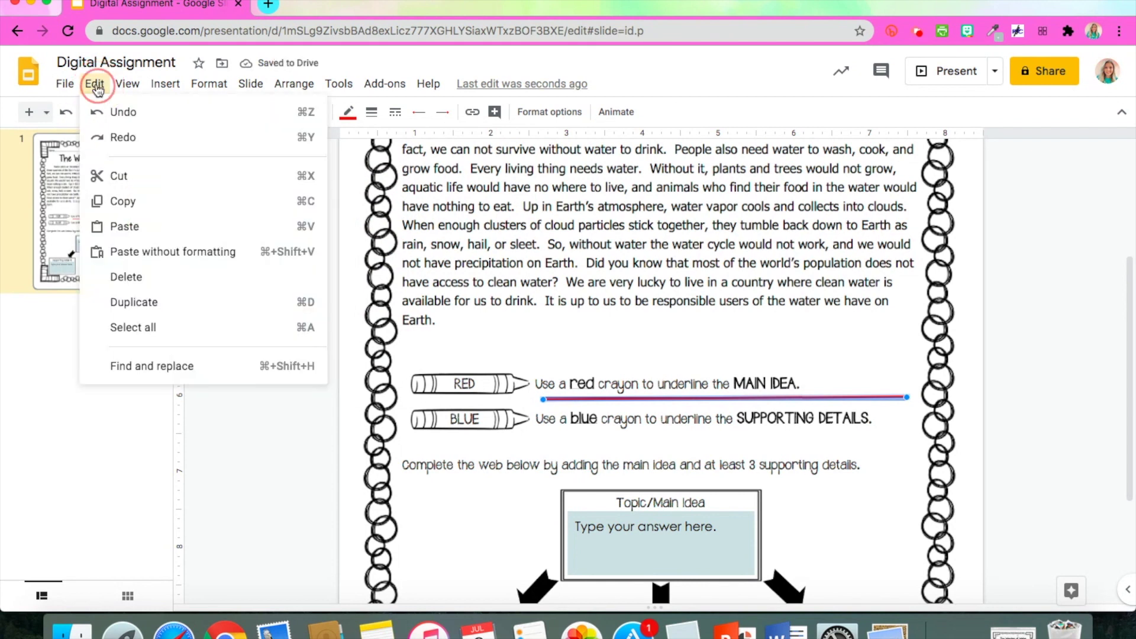
{"action": "left_click", "coordinate": [115, 226]}
{"action": "left_click_drag", "start_coordinate": [655, 412], "coordinate": [646, 431]}
Copy and paste the blue line, then delete the extra pasted duplicate.
{"action": "left_click", "coordinate": [95, 84]}
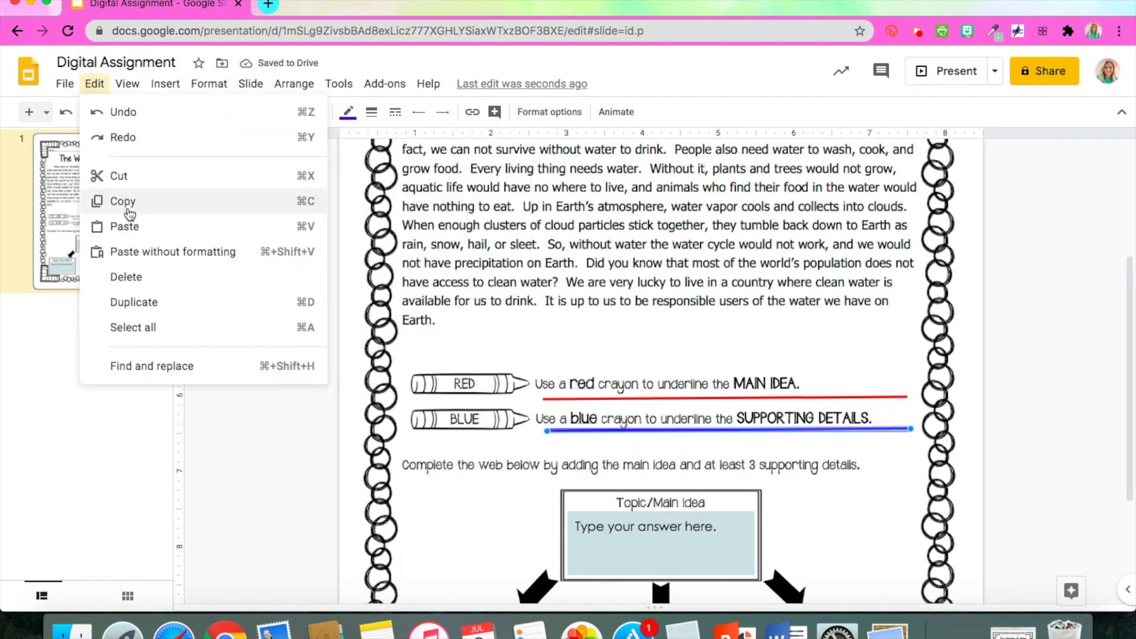
{"action": "left_click", "coordinate": [130, 214]}
{"action": "left_click", "coordinate": [95, 83]}
{"action": "left_click", "coordinate": [127, 225]}
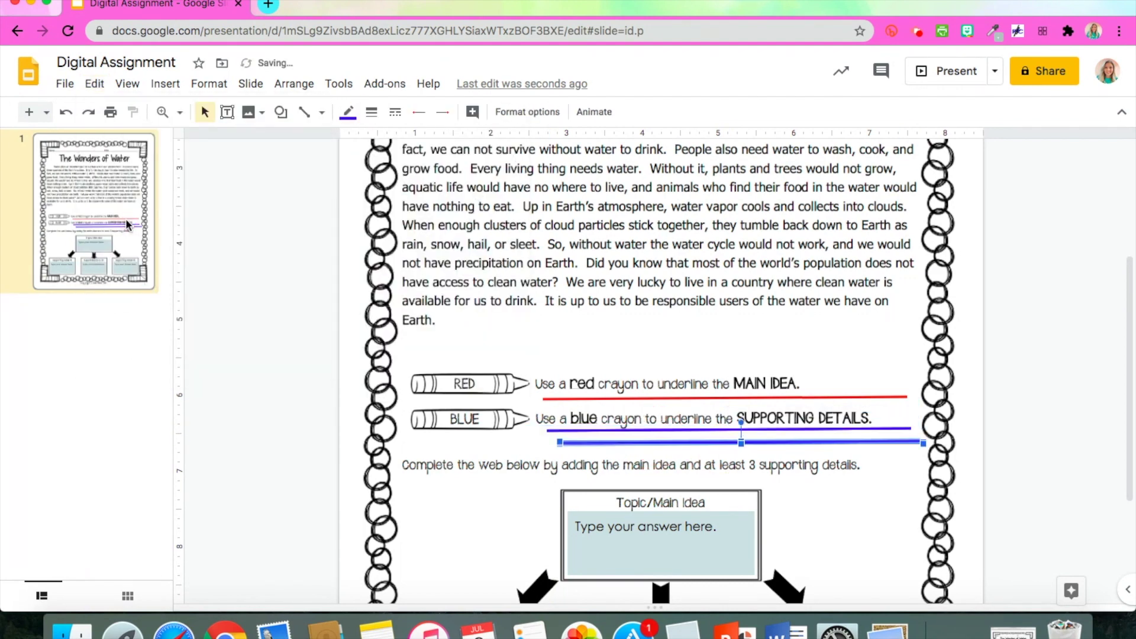
{"action": "key", "text": "BackSpace"}
{"action": "scroll", "coordinate": [843, 283], "scroll_direction": "up", "scroll_amount": 4}
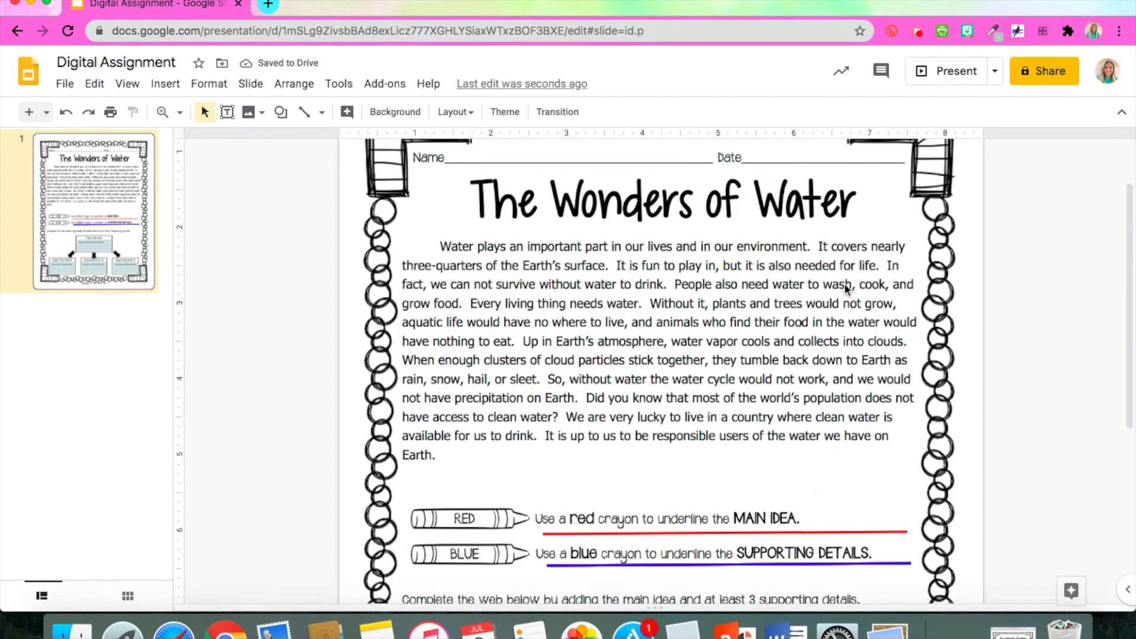
Undo the practice blue underline moved into the paragraph and scroll through the slide to review.
{"action": "left_click_drag", "start_coordinate": [770, 566], "coordinate": [755, 429]}
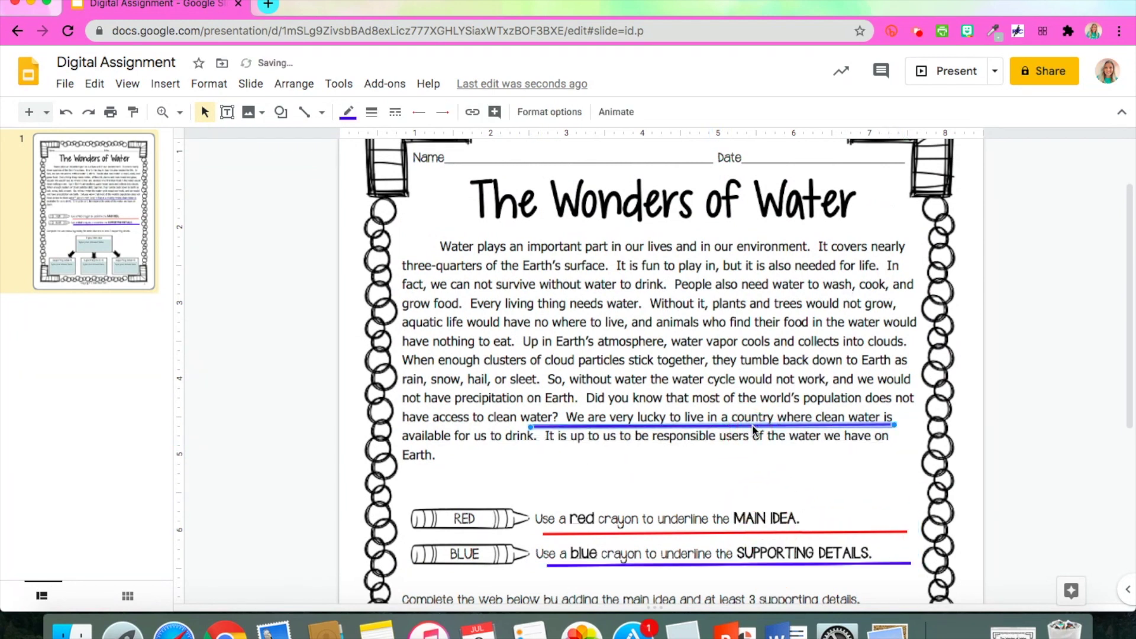
{"action": "left_click", "coordinate": [756, 562]}
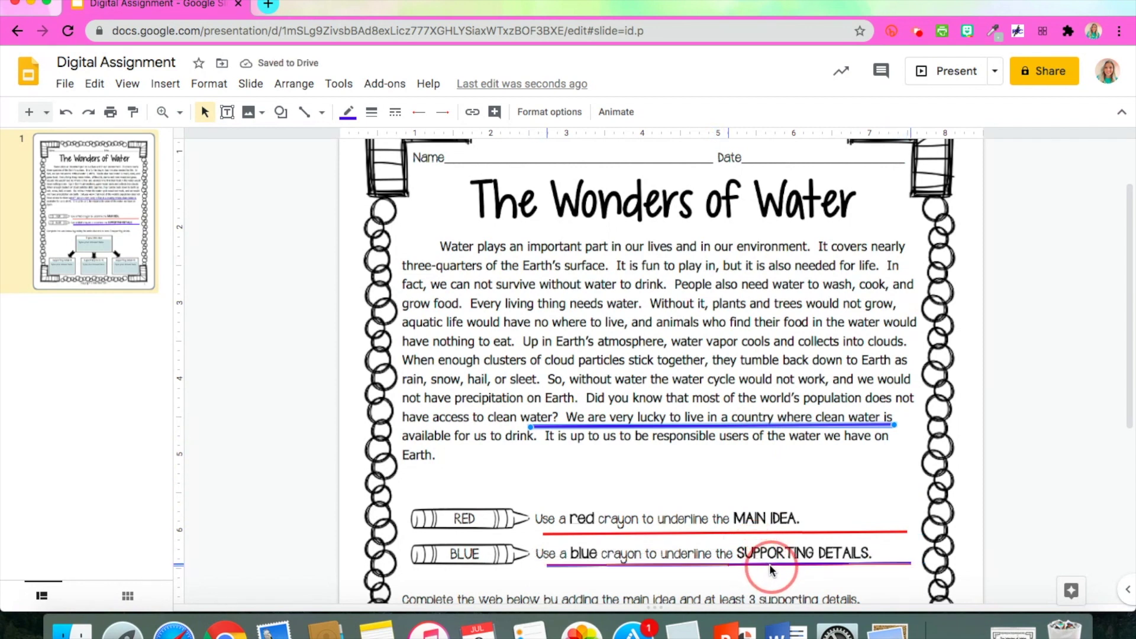
{"action": "key", "text": "super+z"}
{"action": "left_click", "coordinate": [1027, 370]}
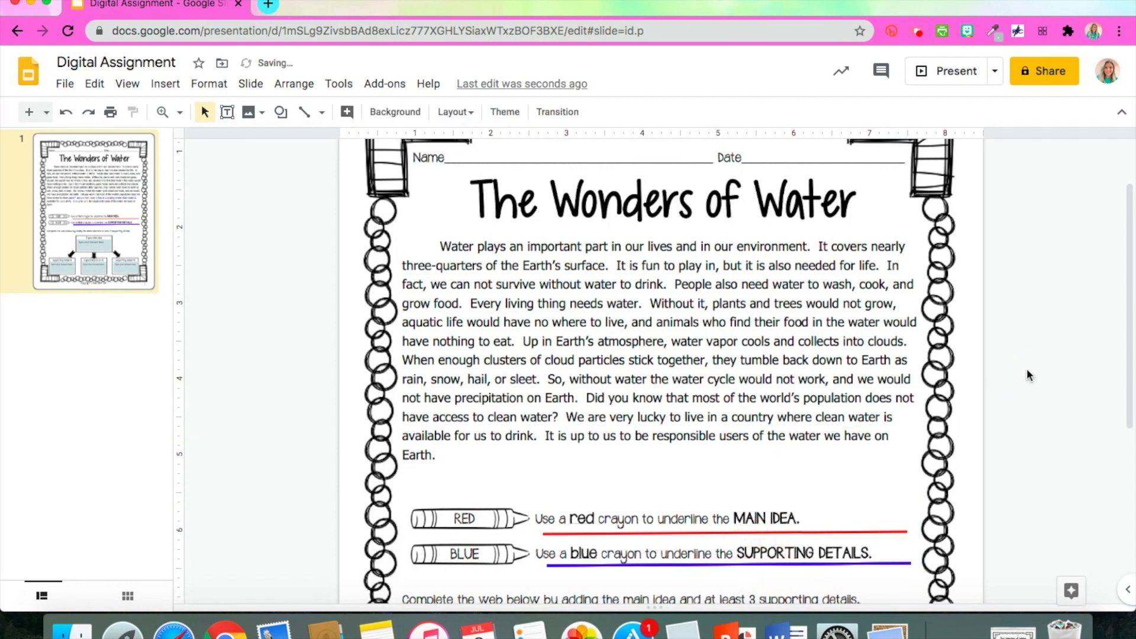
{"action": "scroll", "coordinate": [853, 350], "scroll_direction": "up", "scroll_amount": 2}
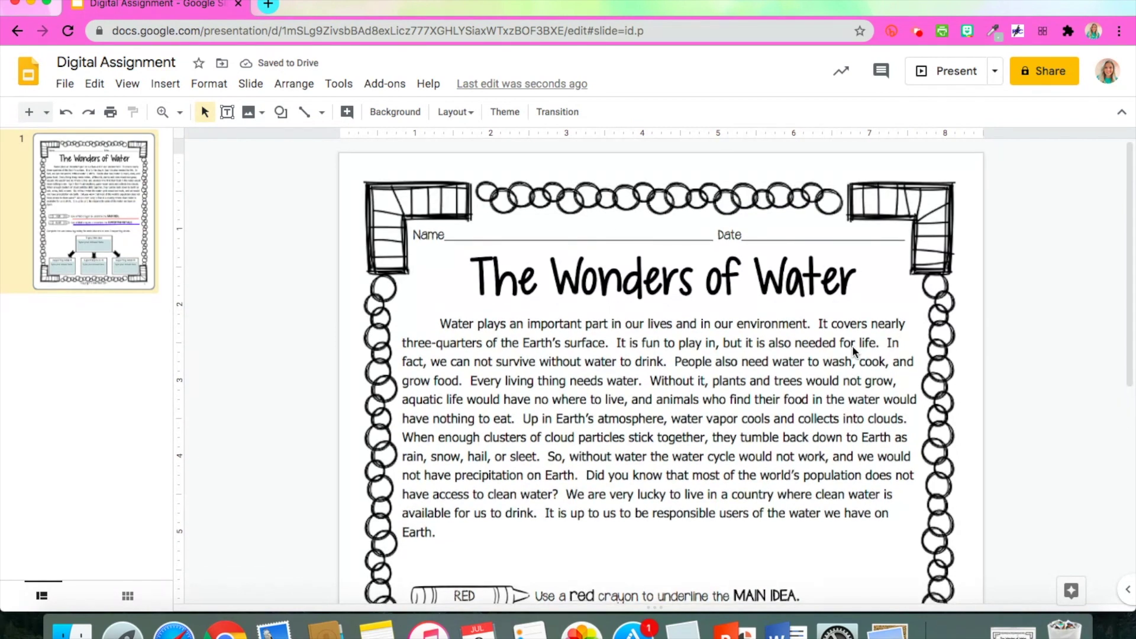
{"action": "scroll", "coordinate": [854, 350], "scroll_direction": "down", "scroll_amount": 5}
{"action": "scroll", "coordinate": [853, 349], "scroll_direction": "down", "scroll_amount": 3}
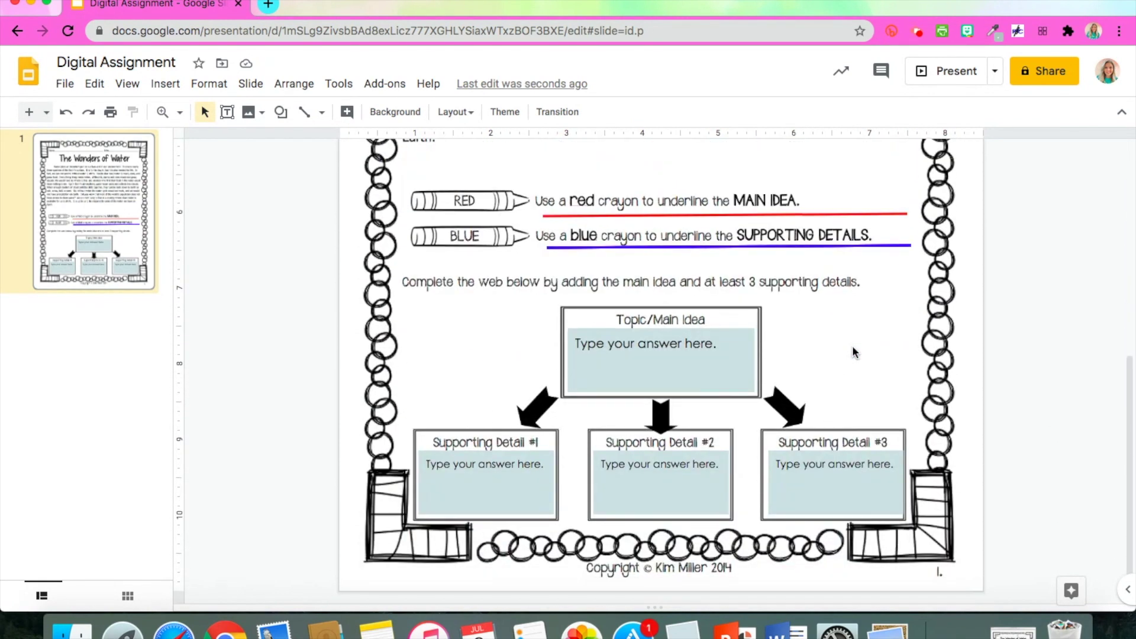
{"action": "scroll", "coordinate": [852, 350], "scroll_direction": "up", "scroll_amount": 6}
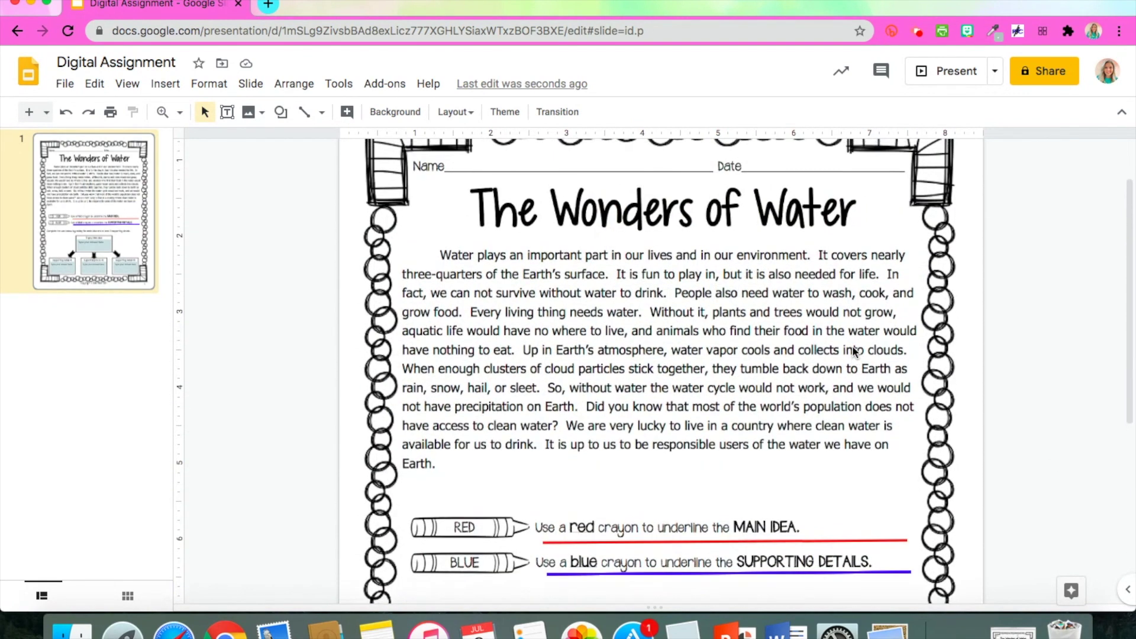
{"action": "left_click", "coordinate": [280, 112]}
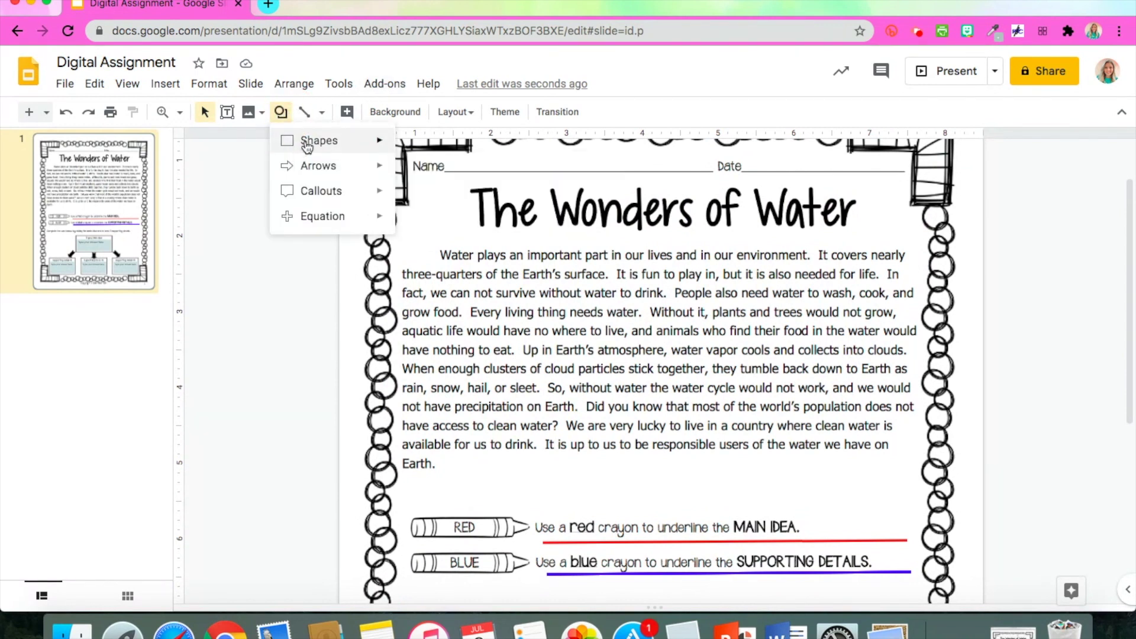
Draw a circle left of the slide with transparent fill and a thicker blue outline.
{"action": "mouse_move", "coordinate": [306, 145]}
{"action": "left_click", "coordinate": [408, 177]}
{"action": "left_click_drag", "start_coordinate": [239, 288], "coordinate": [320, 370]}
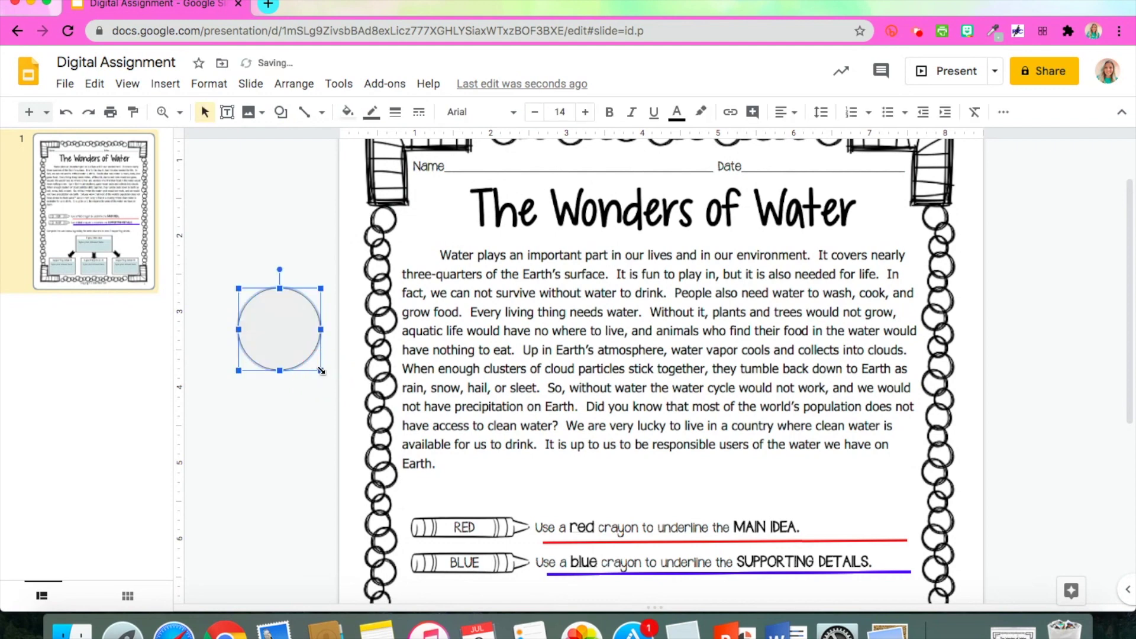
{"action": "left_click", "coordinate": [351, 114]}
{"action": "left_click", "coordinate": [390, 171]}
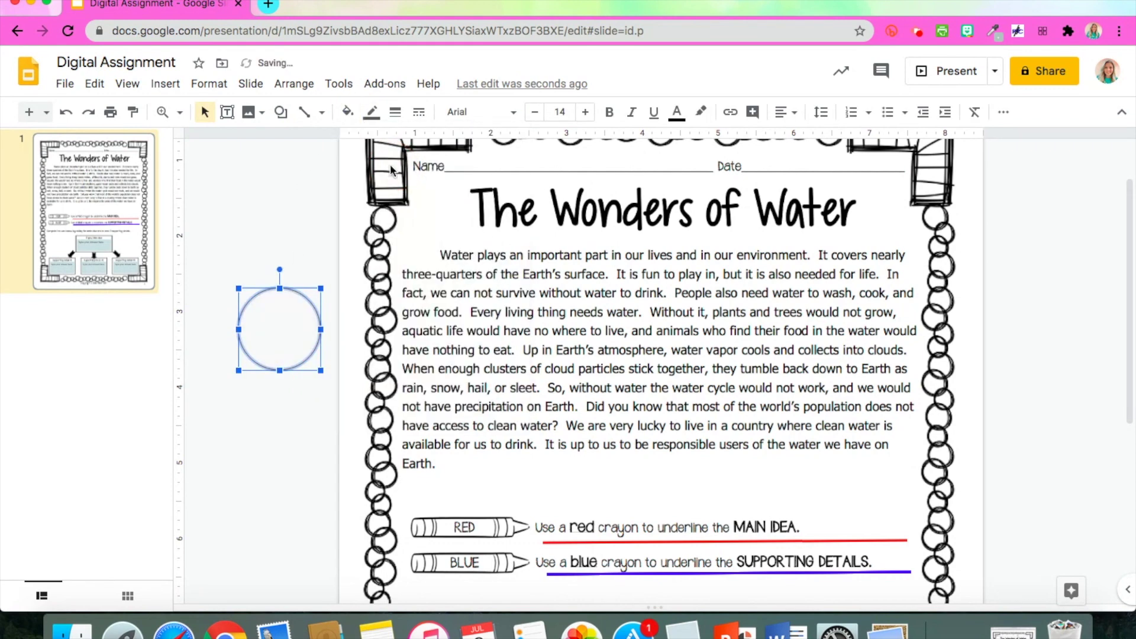
{"action": "left_click", "coordinate": [372, 114]}
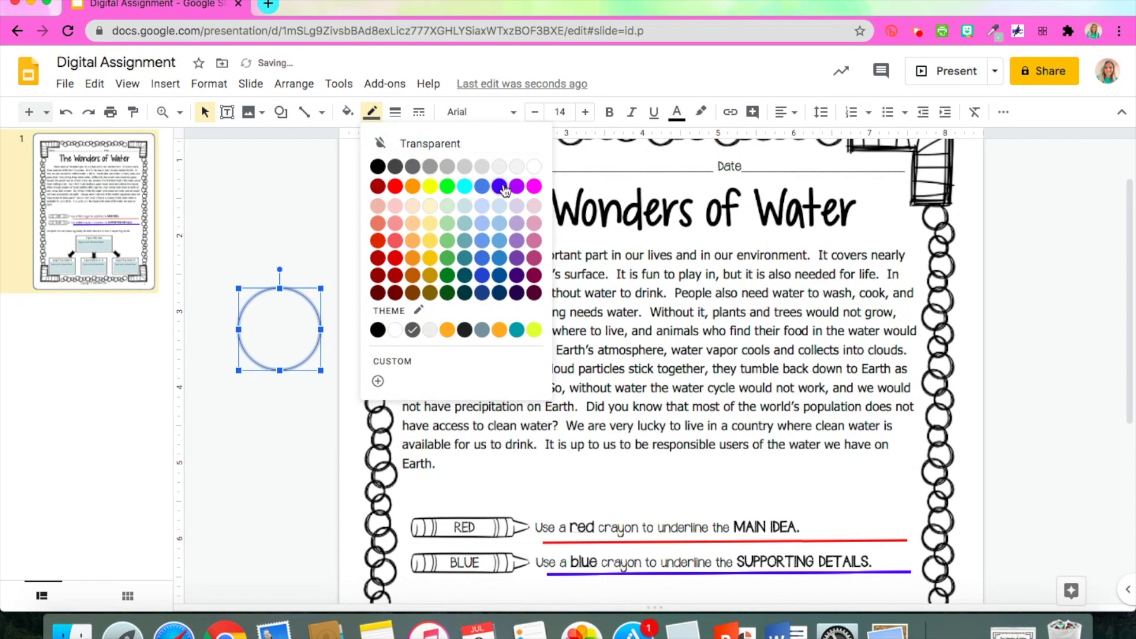
{"action": "left_click", "coordinate": [500, 187]}
{"action": "left_click", "coordinate": [395, 111]}
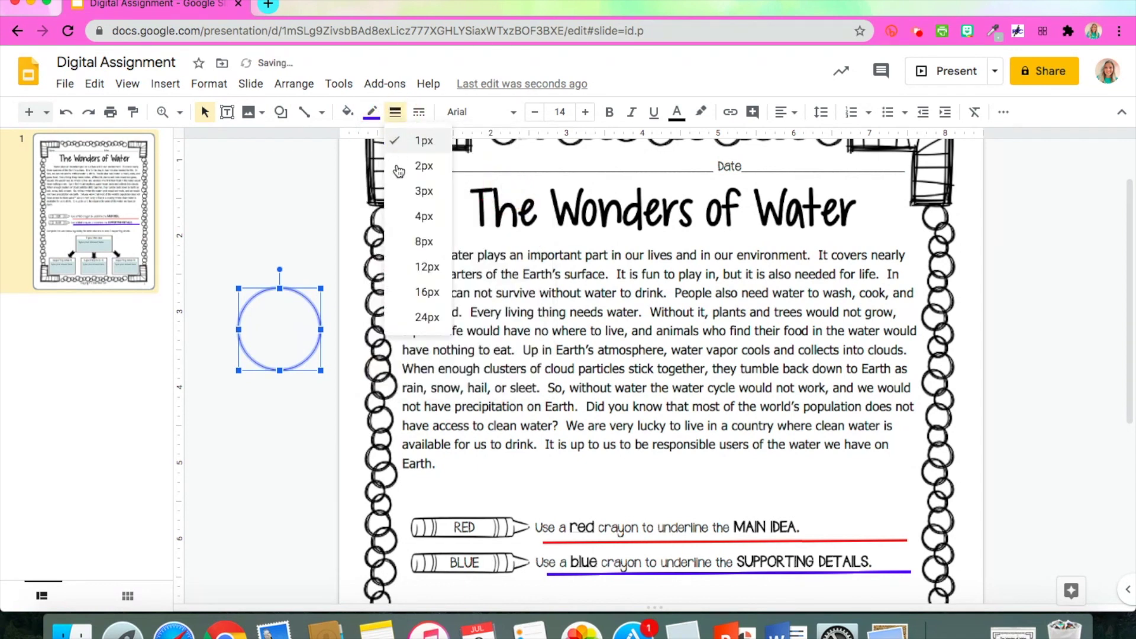
{"action": "left_click", "coordinate": [406, 185]}
Add the Century Gothic note 'Drag and drop to circle your answer on multiple choice questions.' above the circle.
{"action": "left_click", "coordinate": [227, 111]}
{"action": "left_click_drag", "start_coordinate": [224, 241], "coordinate": [335, 276]}
{"action": "type", "text": "Dra"}
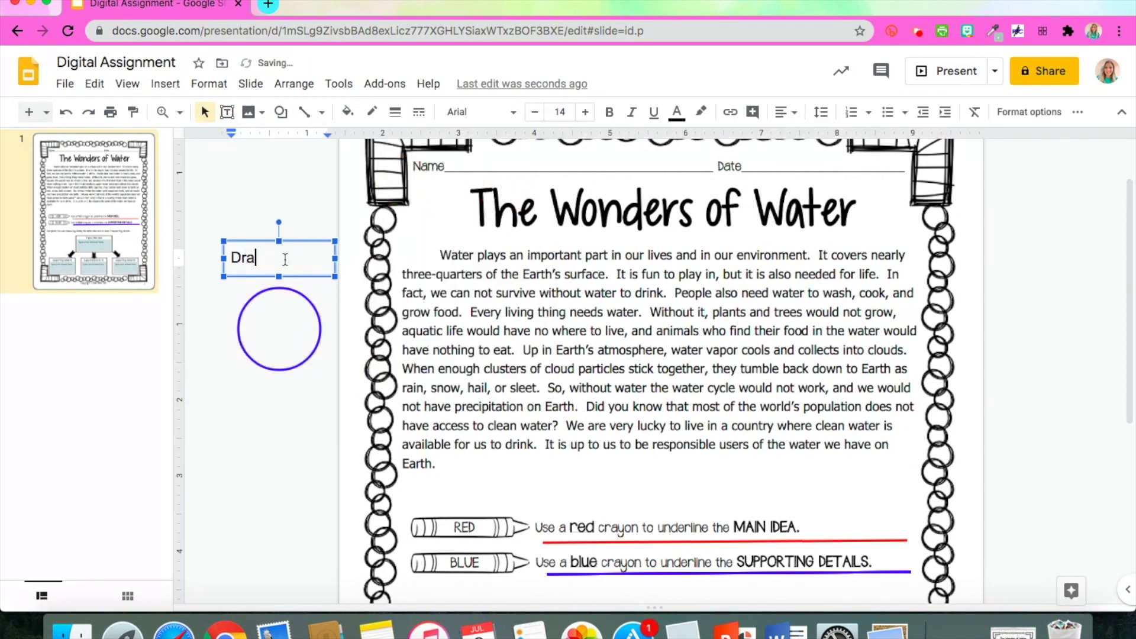
{"action": "type", "text": "g and drop to circle your answer on multiple choice questions."}
{"action": "key", "text": "ctrl+a"}
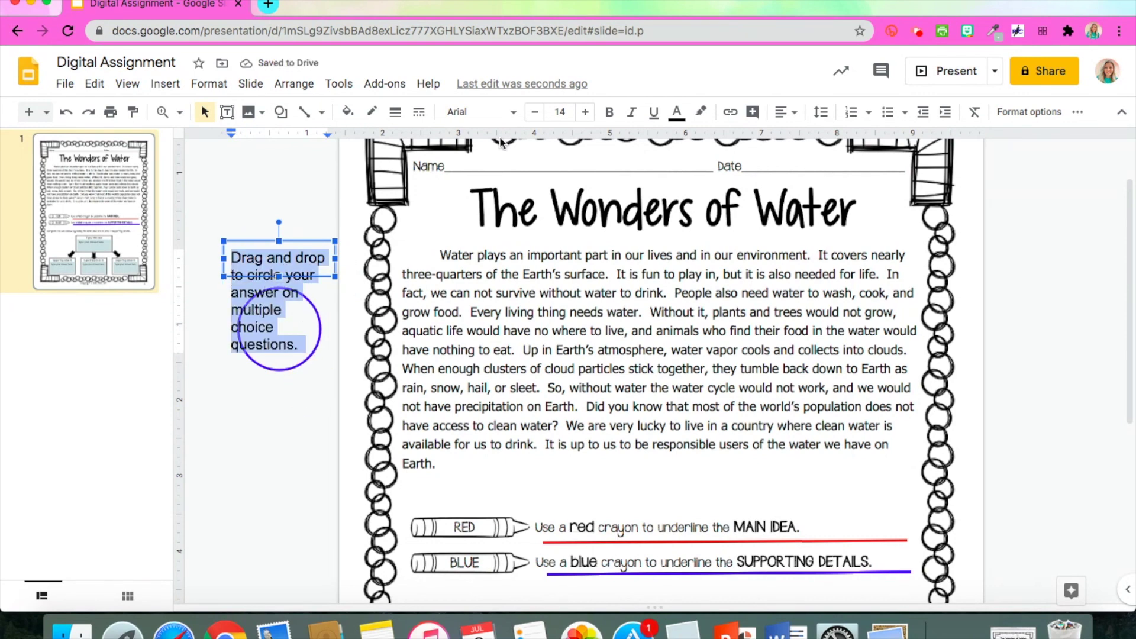
{"action": "left_click", "coordinate": [481, 112]}
{"action": "left_click", "coordinate": [474, 195]}
{"action": "left_click_drag", "start_coordinate": [316, 327], "coordinate": [293, 388]}
Paste and delete a duplicate circle, then test dragging the circle onto the RED crayon.
{"action": "left_click", "coordinate": [95, 84]}
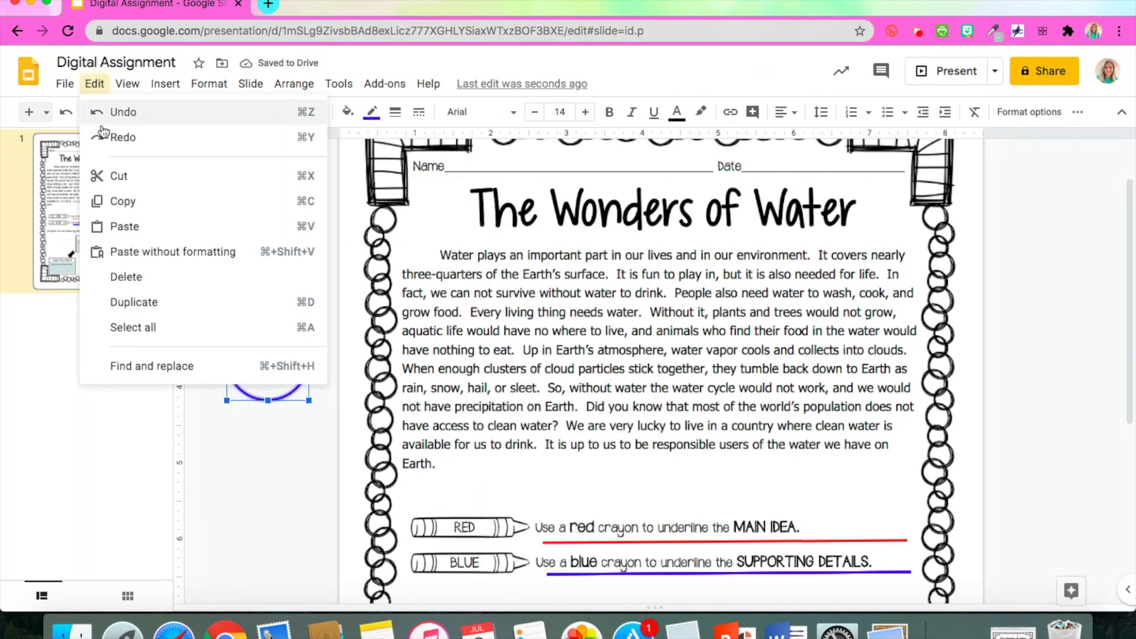
{"action": "left_click", "coordinate": [95, 83]}
{"action": "left_click", "coordinate": [95, 84]}
{"action": "left_click", "coordinate": [131, 223]}
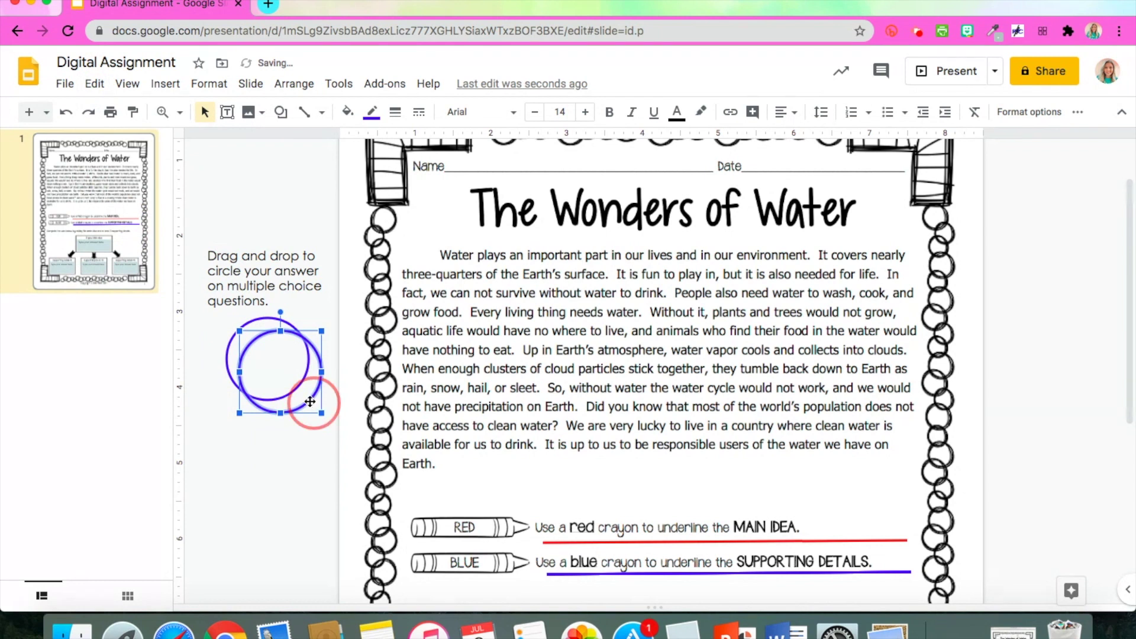
{"action": "key", "text": "Delete"}
{"action": "mouse_move", "coordinate": [256, 357]}
{"action": "left_mouse_down"}
{"action": "mouse_move", "coordinate": [439, 475]}
{"action": "mouse_move", "coordinate": [459, 509]}
{"action": "mouse_move", "coordinate": [452, 521]}
{"action": "mouse_move", "coordinate": [461, 516]}
{"action": "mouse_move", "coordinate": [307, 406]}
{"action": "mouse_move", "coordinate": [260, 355]}
{"action": "left_mouse_up"}
{"action": "left_click", "coordinate": [294, 453]}
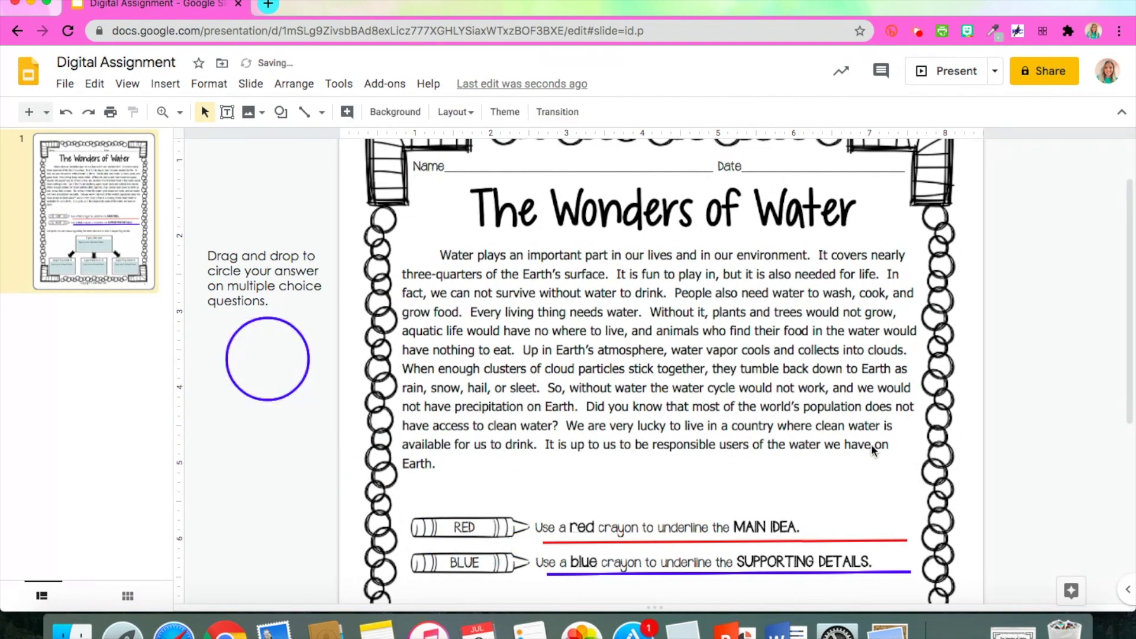
{"action": "scroll", "coordinate": [871, 448], "scroll_direction": "down", "scroll_amount": 6}
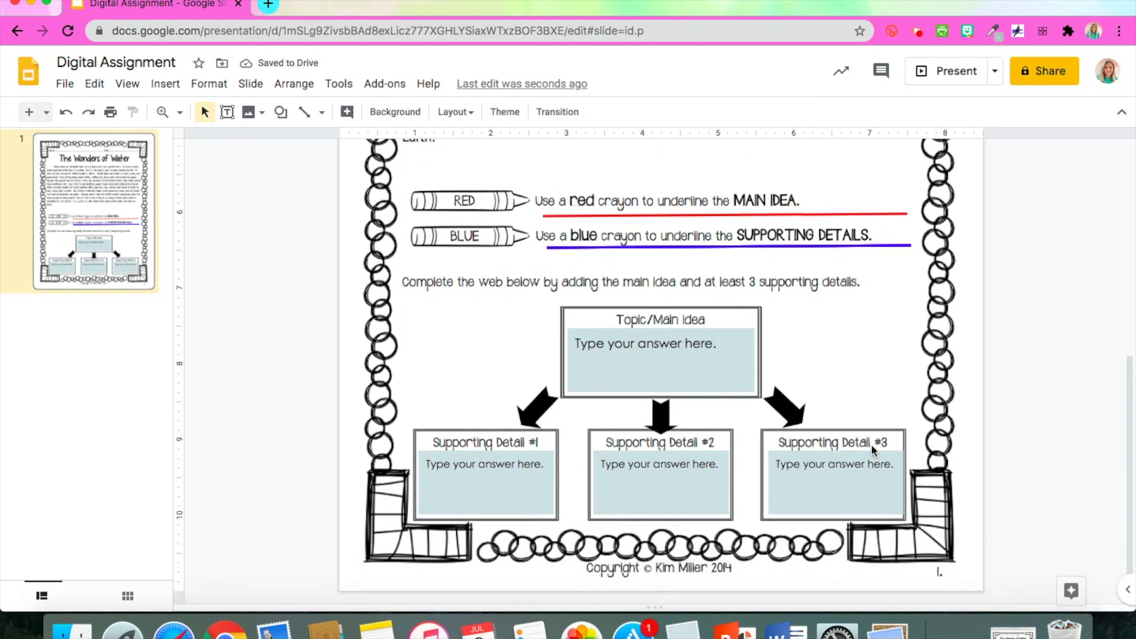
{"action": "scroll", "coordinate": [871, 444], "scroll_direction": "up", "scroll_amount": 6}
Add a second slide and draw a thick-bordered rectangle frame covering it.
{"action": "left_click", "coordinate": [30, 113]}
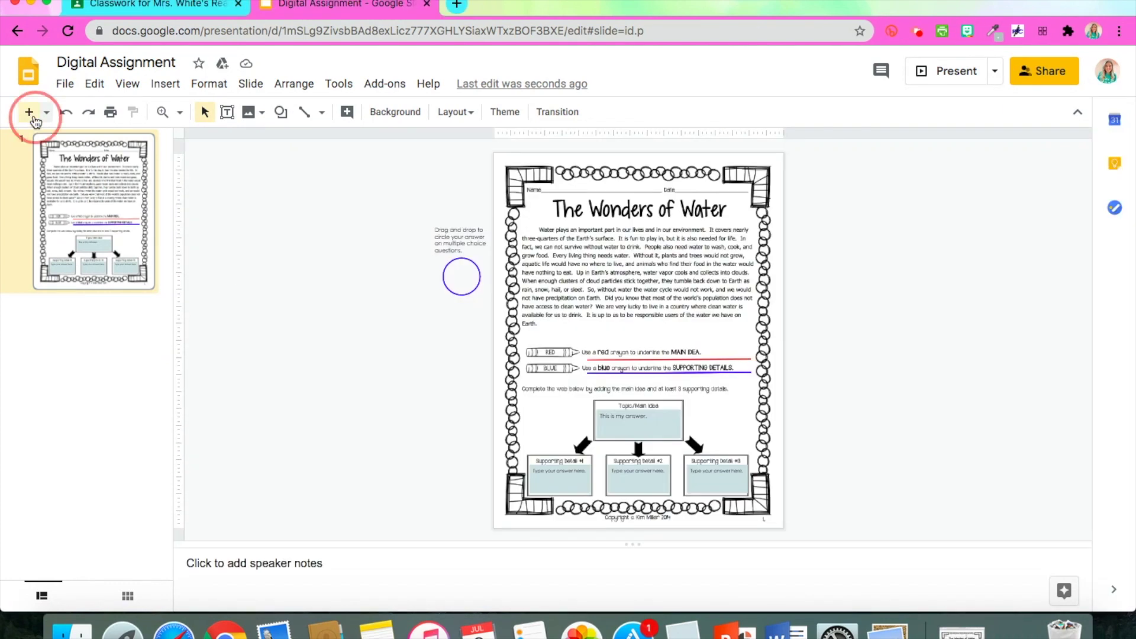
{"action": "left_click", "coordinate": [532, 200]}
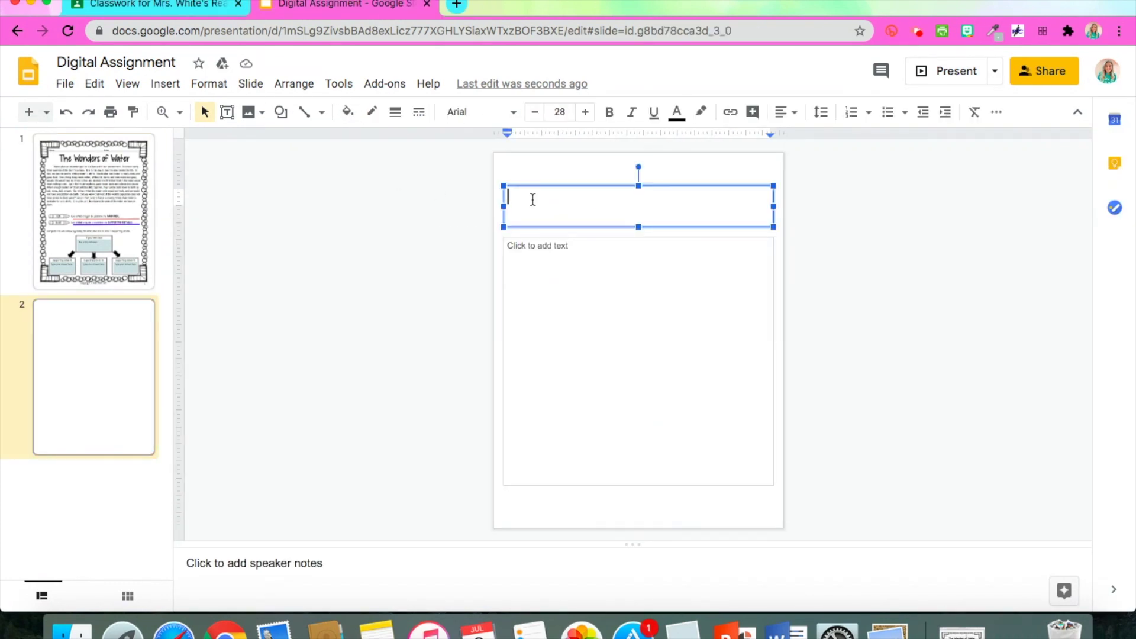
{"action": "left_click", "coordinate": [280, 112]}
{"action": "left_click", "coordinate": [406, 144]}
{"action": "left_click_drag", "start_coordinate": [495, 153], "coordinate": [785, 527]}
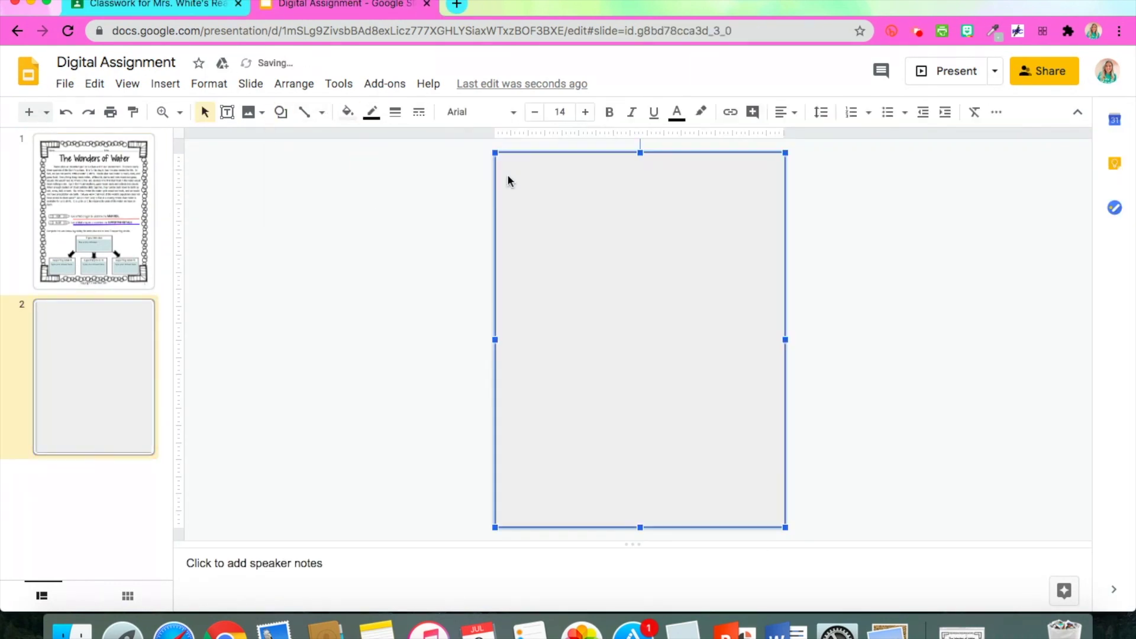
{"action": "left_click", "coordinate": [395, 112]}
{"action": "left_click", "coordinate": [399, 218]}
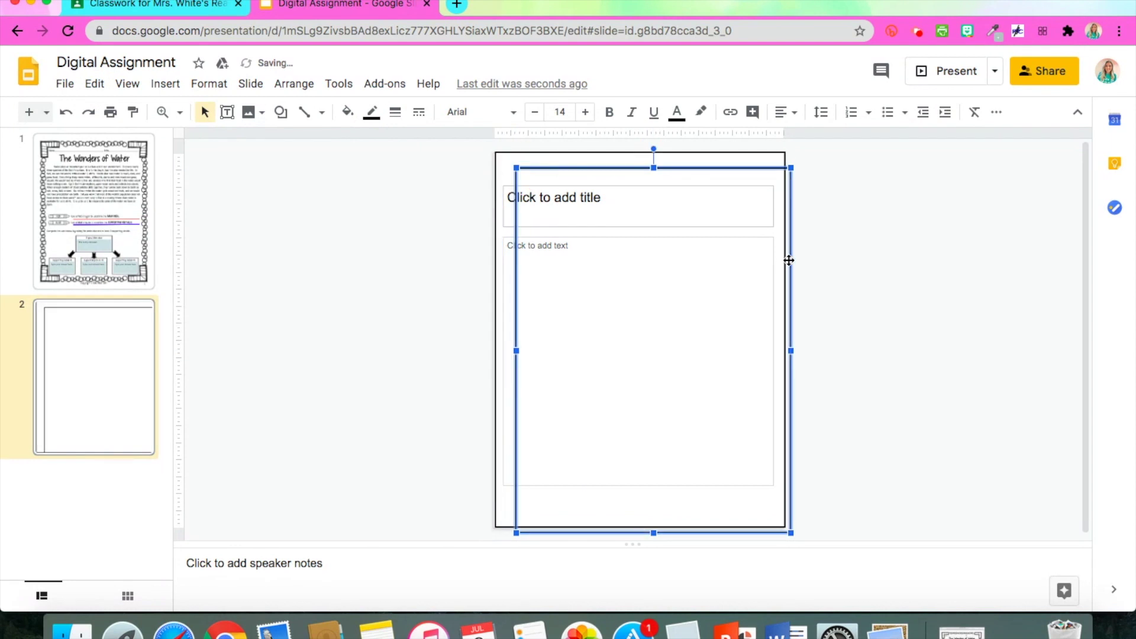
{"action": "left_click_drag", "start_coordinate": [789, 260], "coordinate": [773, 253]}
{"action": "left_click", "coordinate": [835, 332]}
Fit the frame's right and bottom edges inside the slide and send it behind the placeholders.
{"action": "left_click", "coordinate": [651, 180]}
{"action": "left_click", "coordinate": [780, 195]}
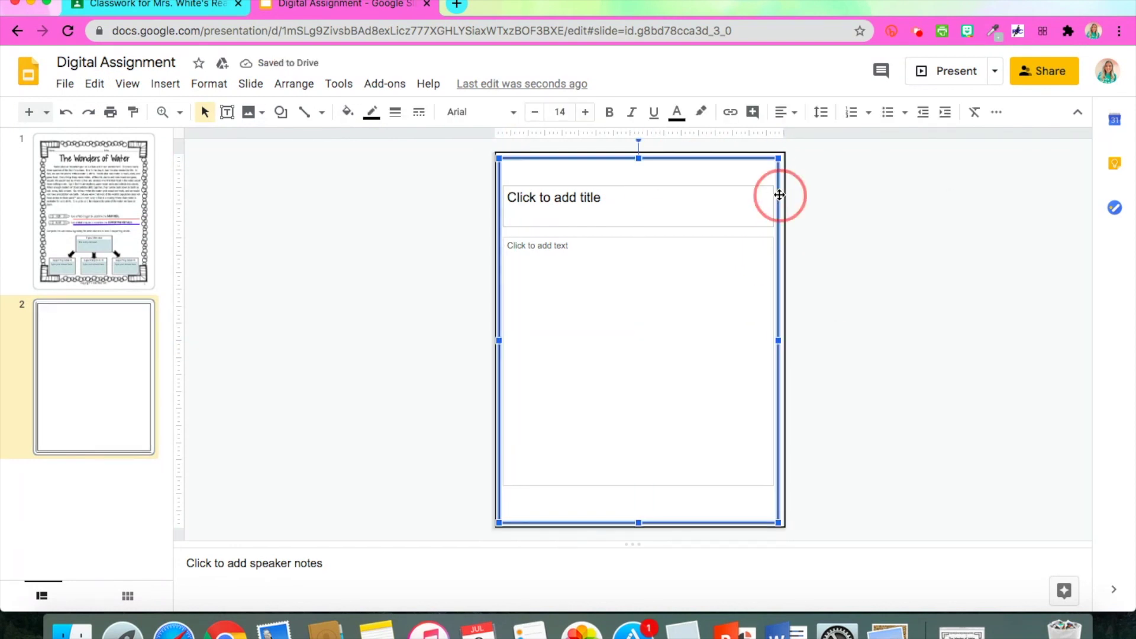
{"action": "left_click_drag", "start_coordinate": [779, 340], "coordinate": [780, 339]}
{"action": "left_click_drag", "start_coordinate": [639, 523], "coordinate": [640, 521]}
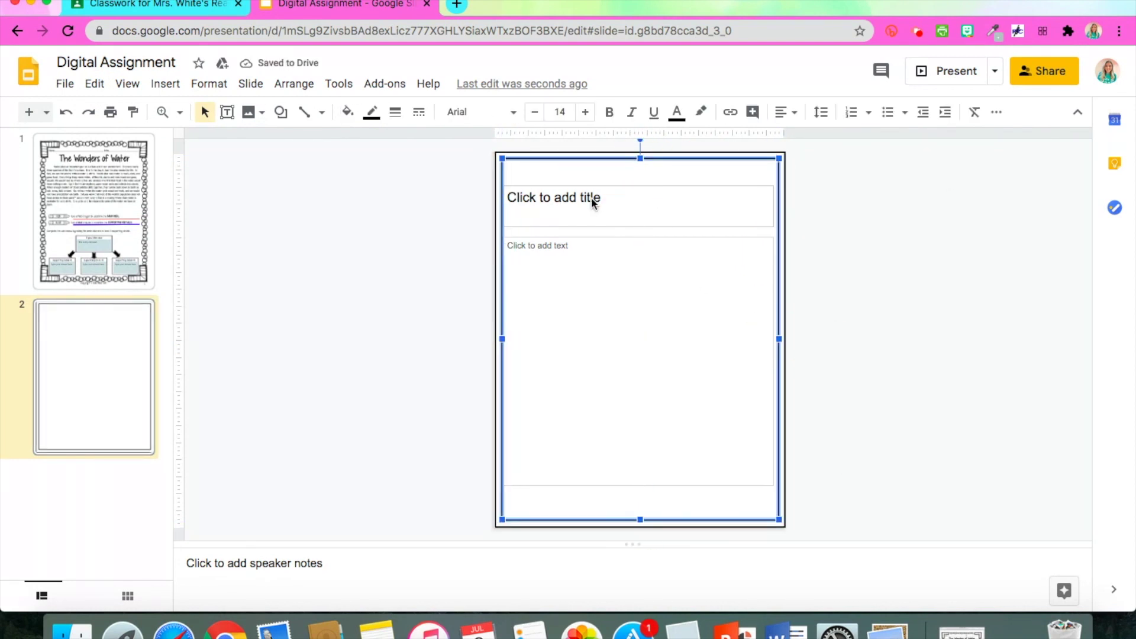
{"action": "right_click", "coordinate": [558, 163]}
{"action": "left_click", "coordinate": [871, 431]}
{"action": "right_click", "coordinate": [629, 195]}
Title the slide 'Nouns Review:', centred and in a larger font.
{"action": "left_click", "coordinate": [631, 197]}
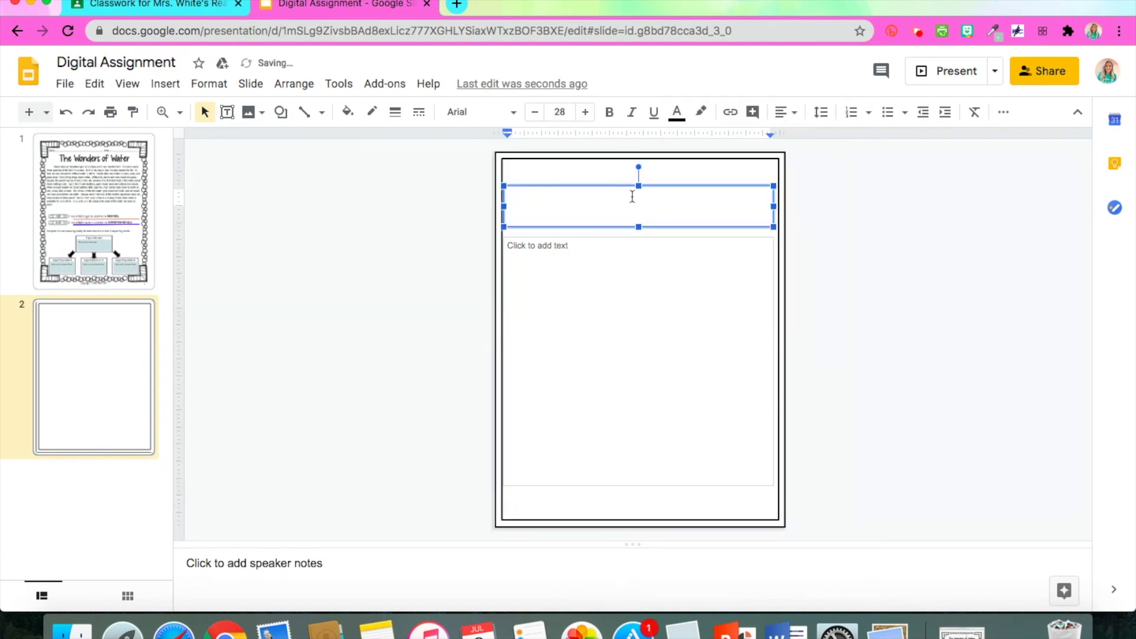
{"action": "type", "text": "Nouns Review:"}
{"action": "key", "text": "super+a"}
{"action": "key", "text": "super+shift+e"}
{"action": "left_click", "coordinate": [480, 112]}
{"action": "left_click", "coordinate": [474, 177]}
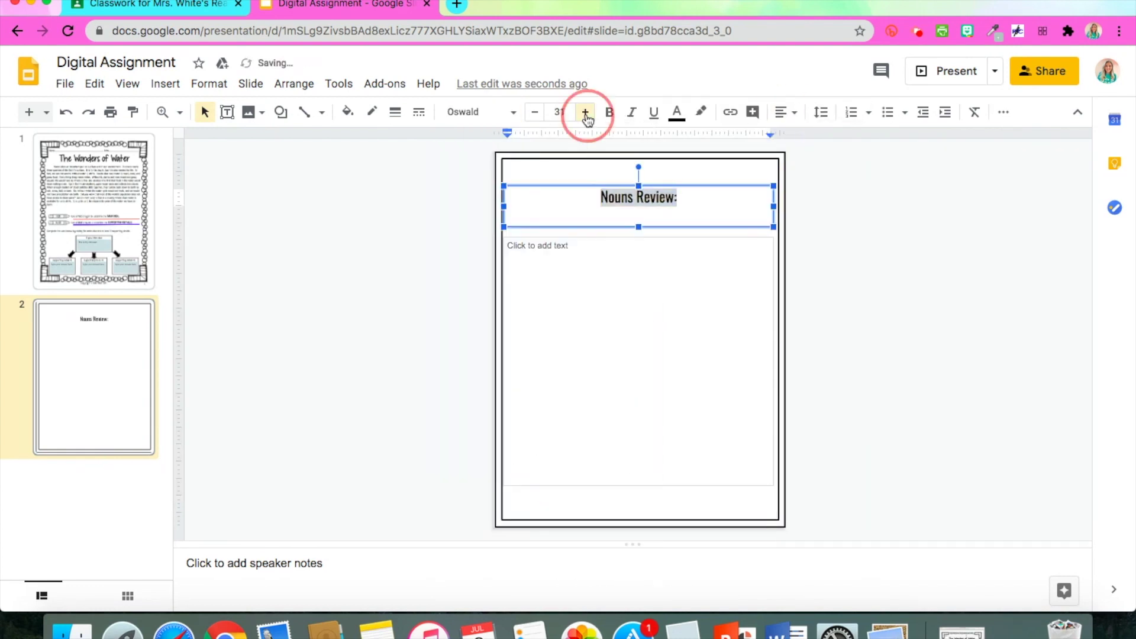
Write two numbered noun questions with lettered answer choices Happy, Brown, Run, Ball.
{"action": "left_click", "coordinate": [542, 246]}
{"action": "key", "text": "super+shift+7"}
{"action": "type", "text": "Which of the t"}
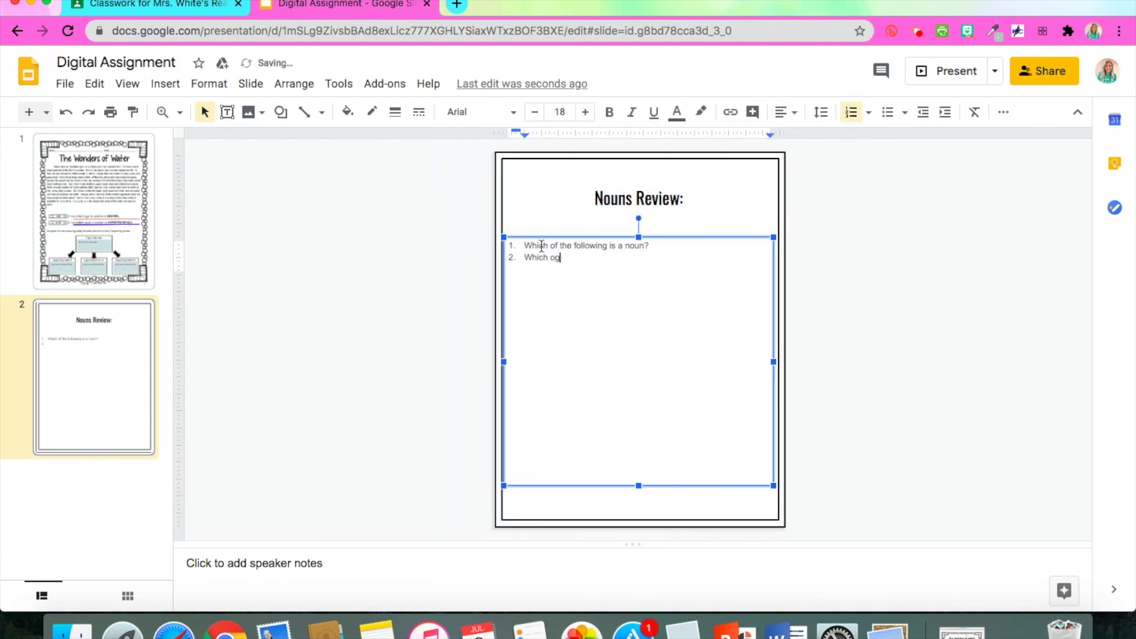
{"action": "left_click", "coordinate": [657, 245]}
{"action": "key", "text": "Return"}
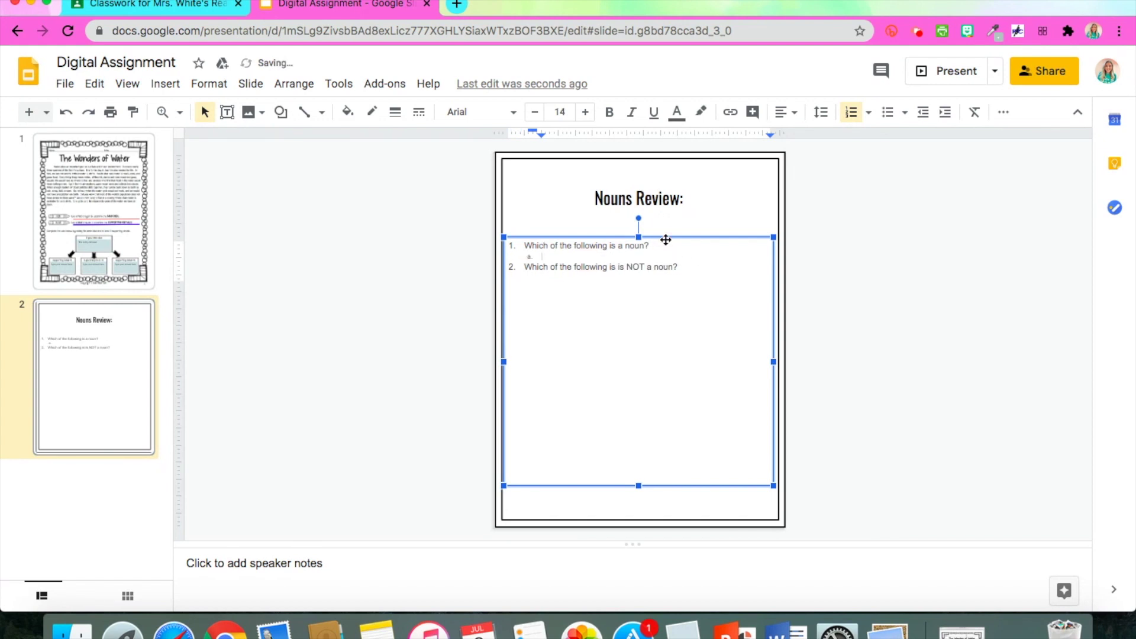
{"action": "key", "text": "Tab"}
{"action": "type", "text": "Happy Brown Run Ball"}
{"action": "left_click", "coordinate": [693, 321]}
{"action": "key", "text": "Return"}
{"action": "key", "text": "Tab"}
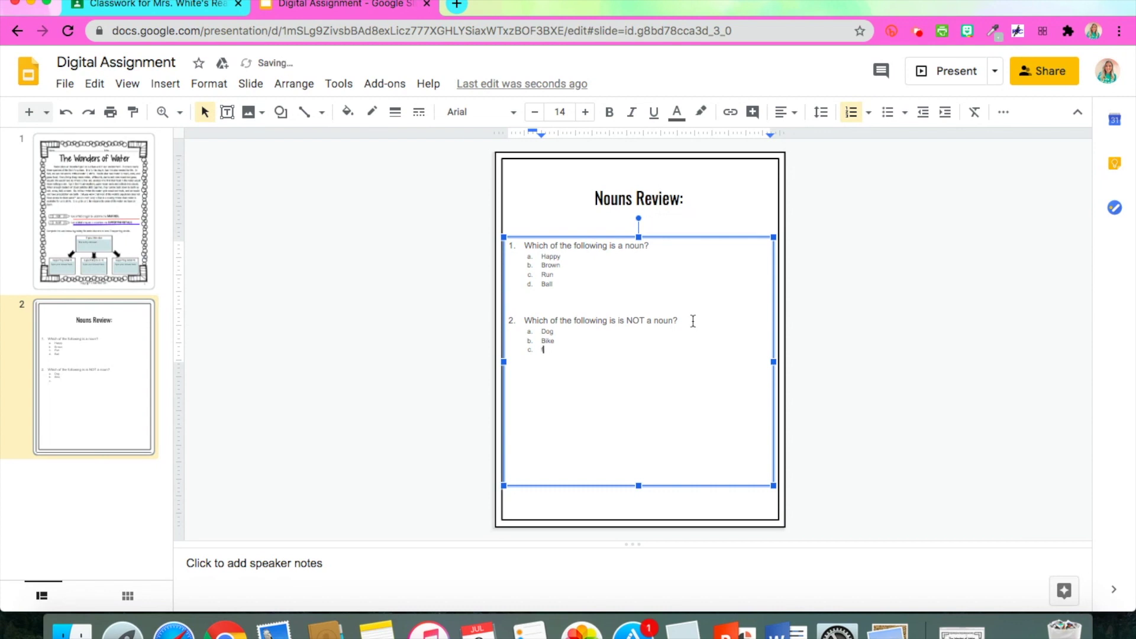
Insert an unnumbered instruction line above question 1, then select everything on the slide.
{"action": "left_click", "coordinate": [523, 243]}
{"action": "key", "text": "Return"}
{"action": "key", "text": "Up"}
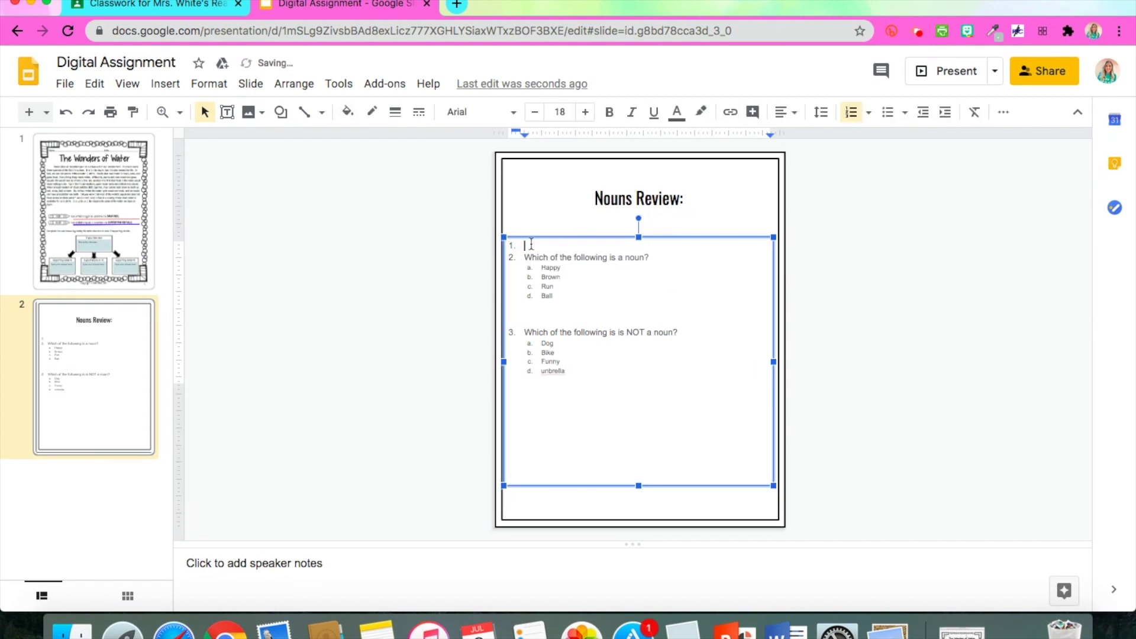
{"action": "key", "text": "BackSpace"}
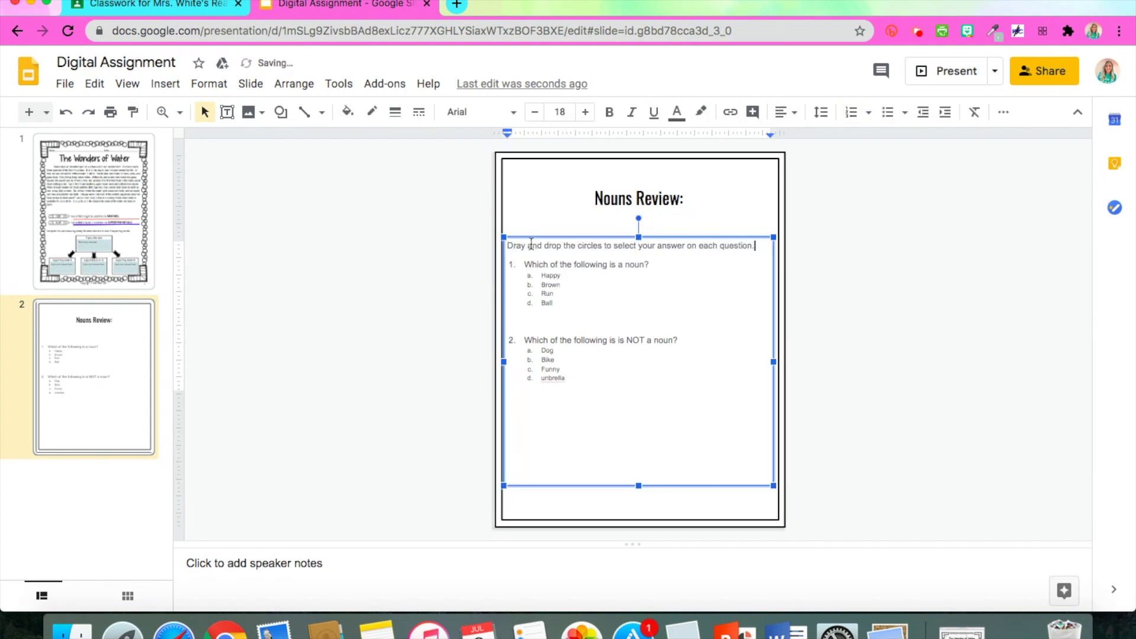
{"action": "left_click", "coordinate": [280, 111]}
{"action": "left_click", "coordinate": [466, 150]}
{"action": "left_click_drag", "start_coordinate": [474, 142], "coordinate": [826, 540]}
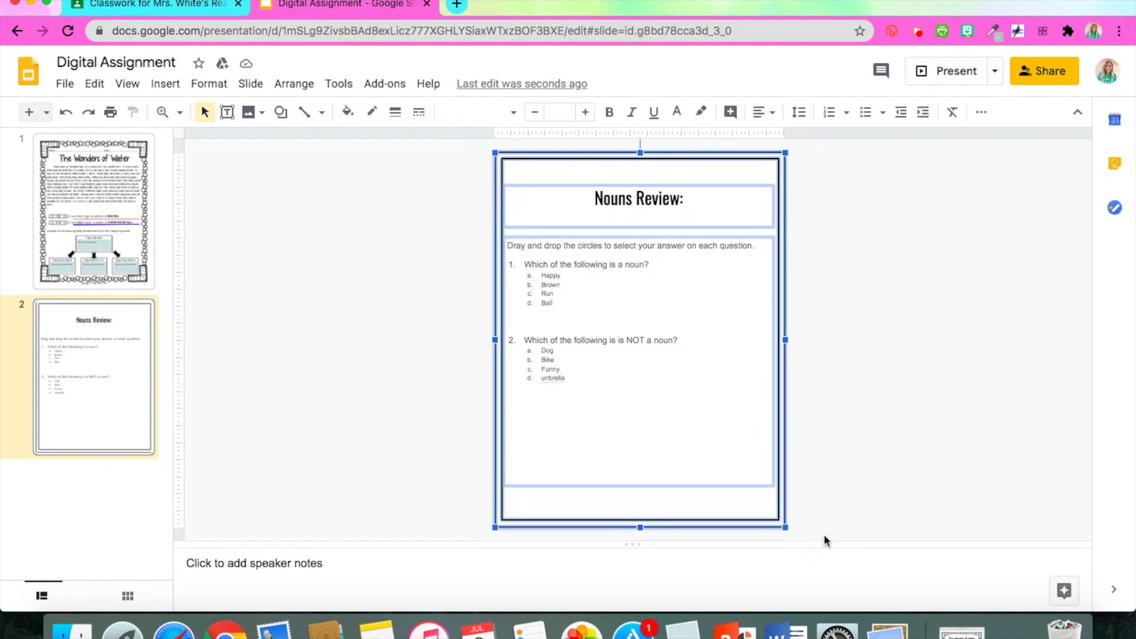
Download the current slide as a 'DIY Digital…' PNG, then delete all of slide 2's content.
{"action": "left_click", "coordinate": [63, 83]}
{"action": "mouse_move", "coordinate": [120, 268]}
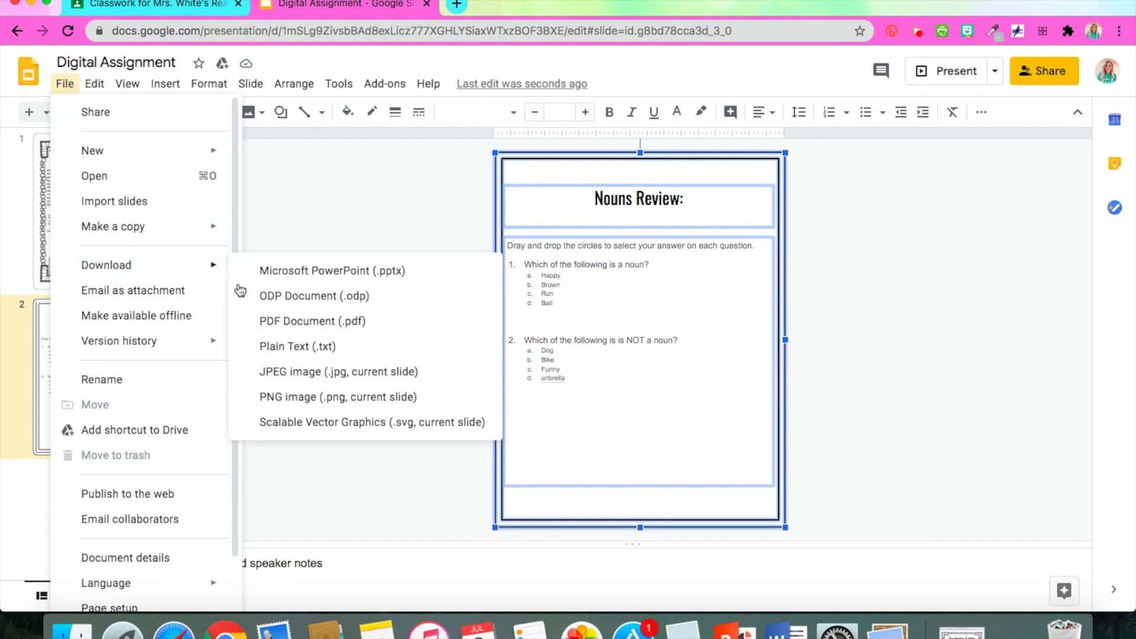
{"action": "left_click", "coordinate": [277, 397]}
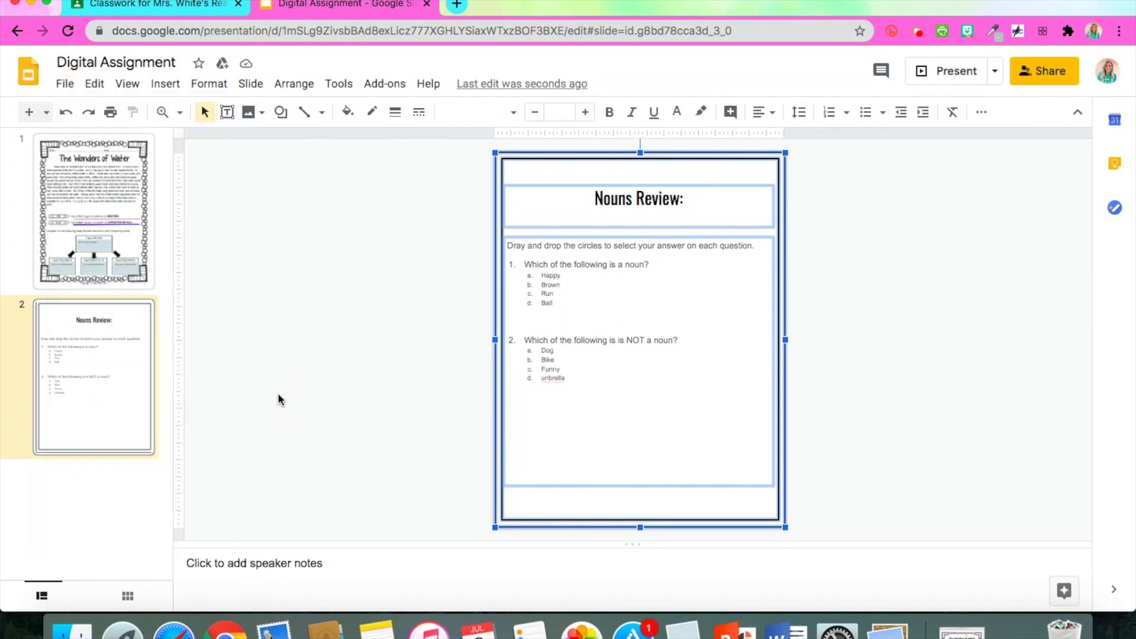
{"action": "key", "text": "BackSpace"}
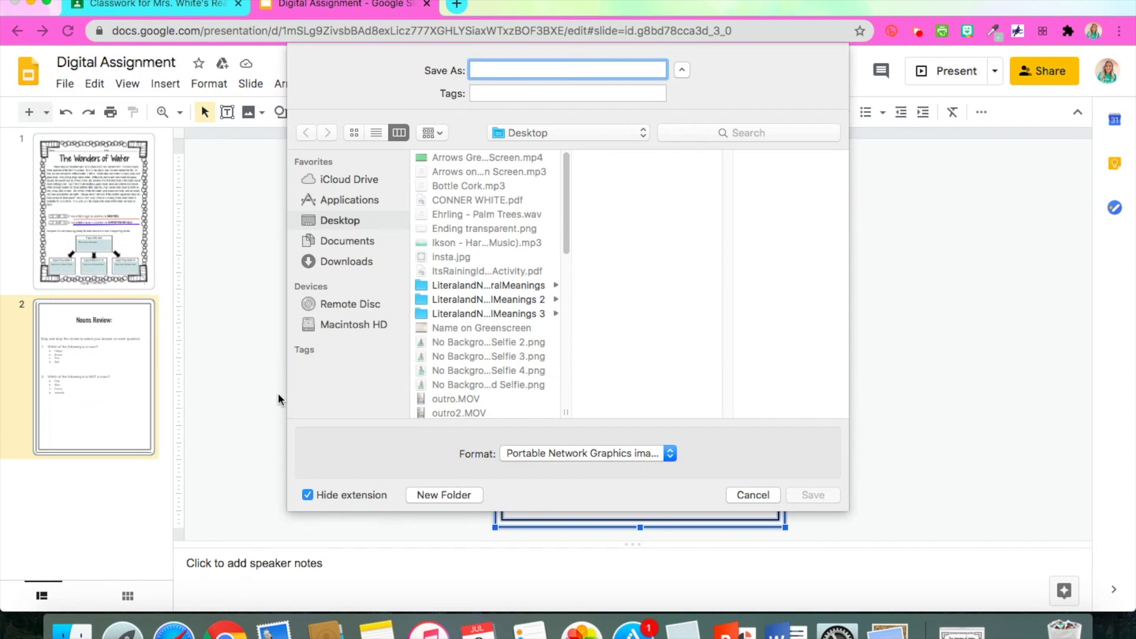
{"action": "type", "text": "Digital Assignment"}
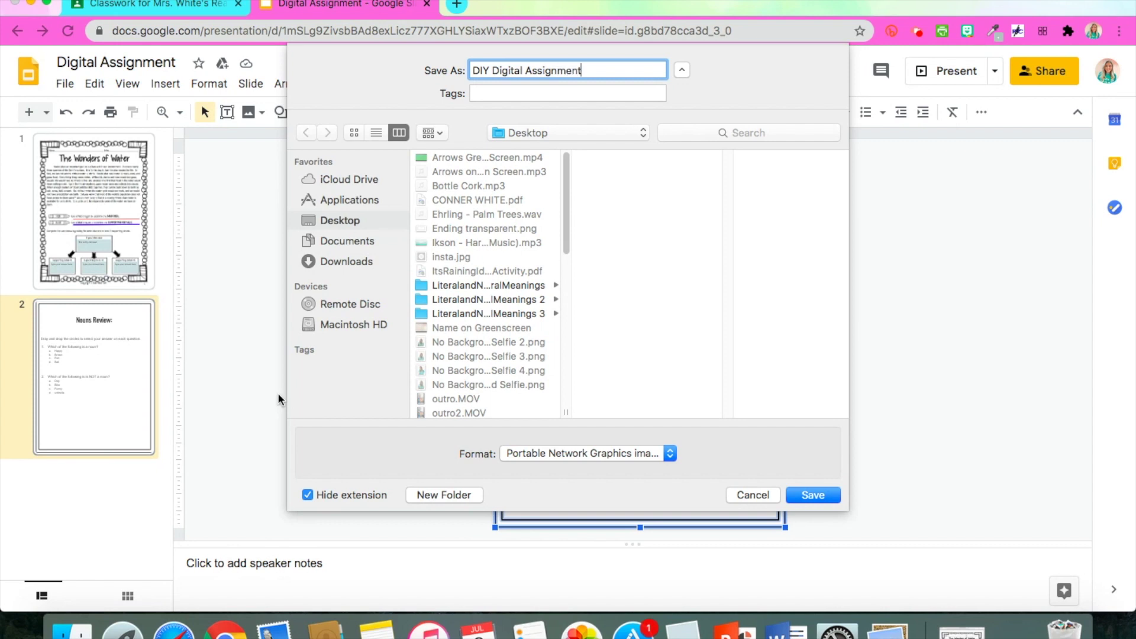
{"action": "key", "text": "Return"}
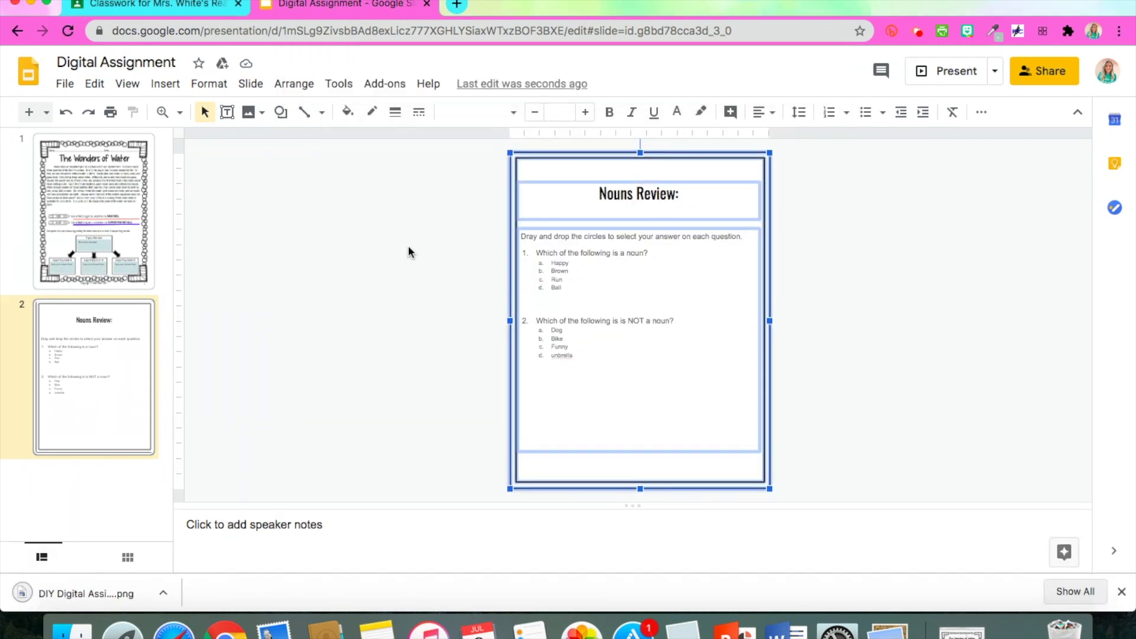
{"action": "key", "text": "BackSpace"}
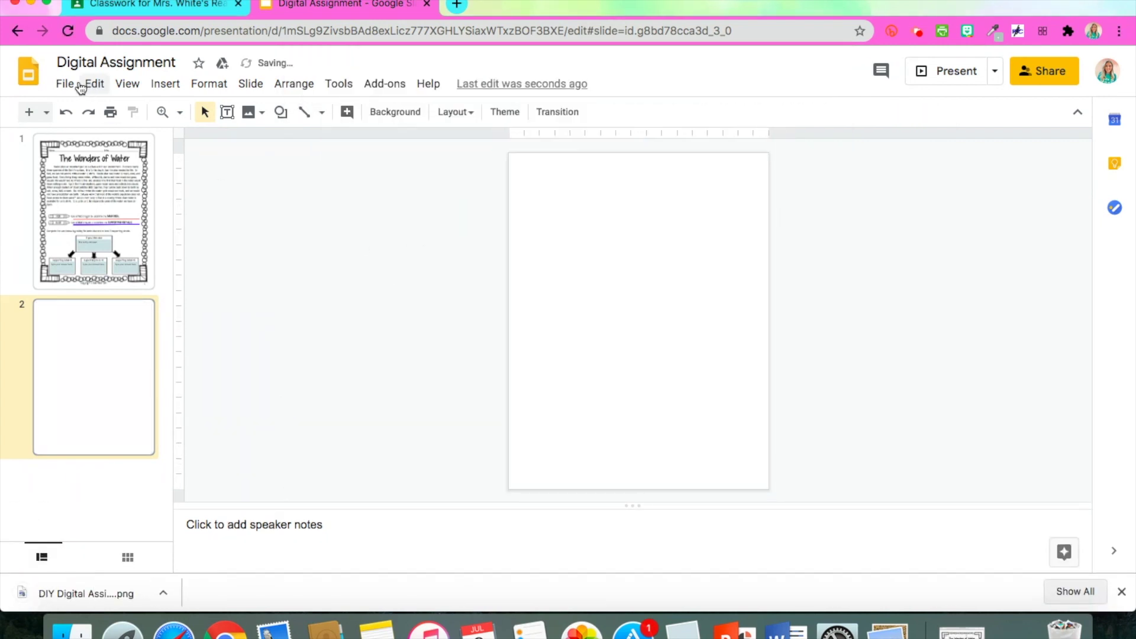
Use the downloaded Nouns Review PNG as slide 2's background and confirm it can't be selected.
{"action": "left_click", "coordinate": [382, 112]}
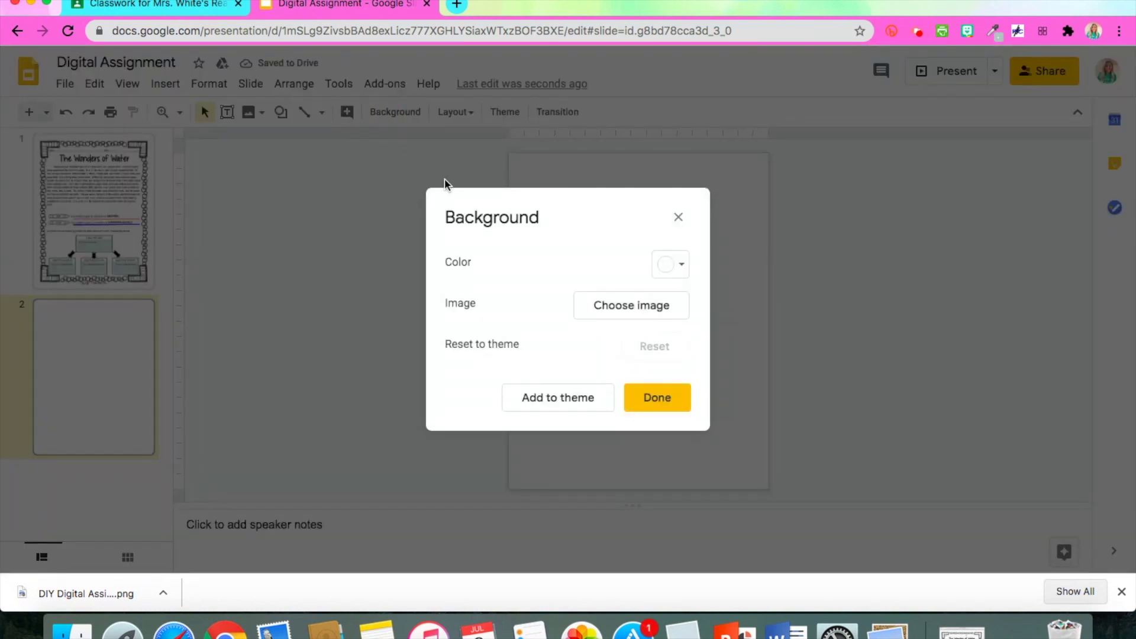
{"action": "left_click", "coordinate": [611, 305]}
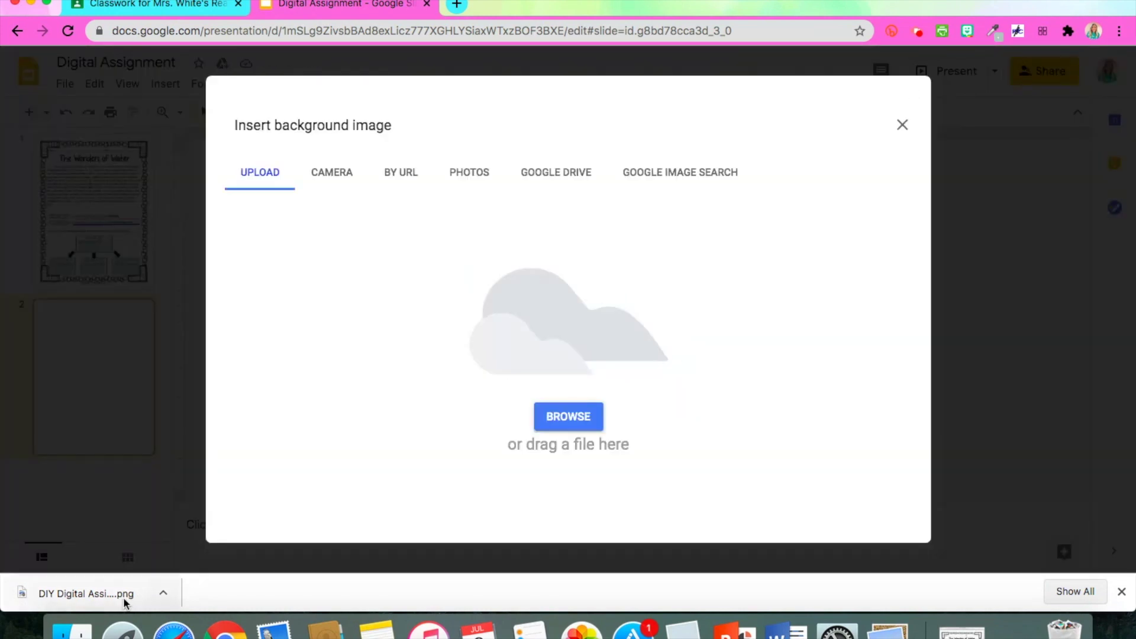
{"action": "left_click_drag", "start_coordinate": [122, 594], "coordinate": [452, 361]}
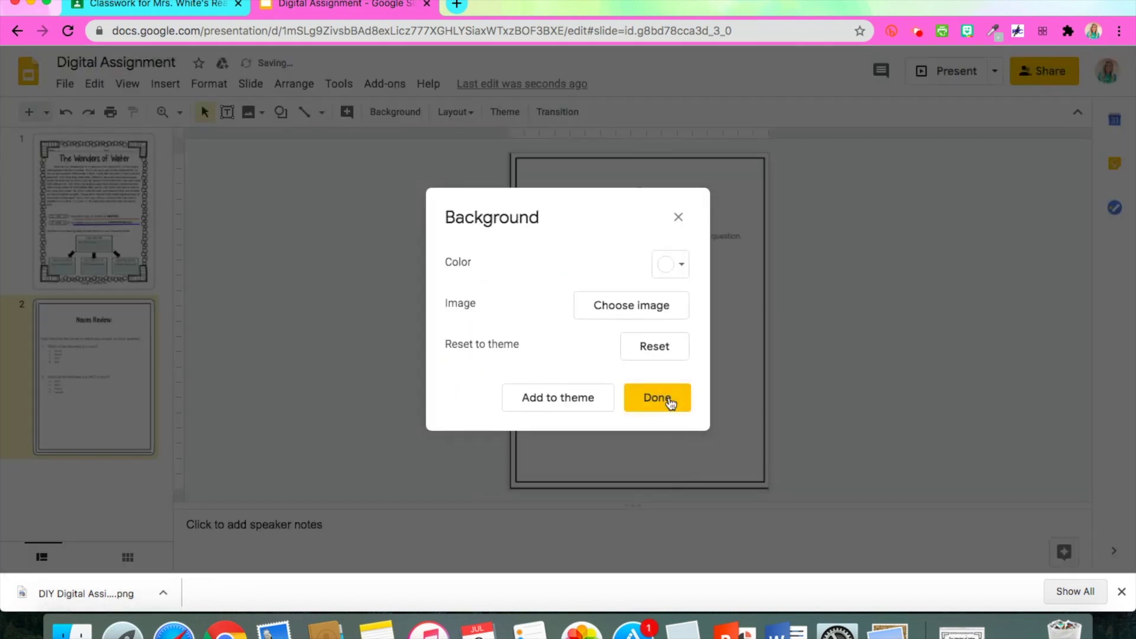
{"action": "left_click", "coordinate": [669, 401]}
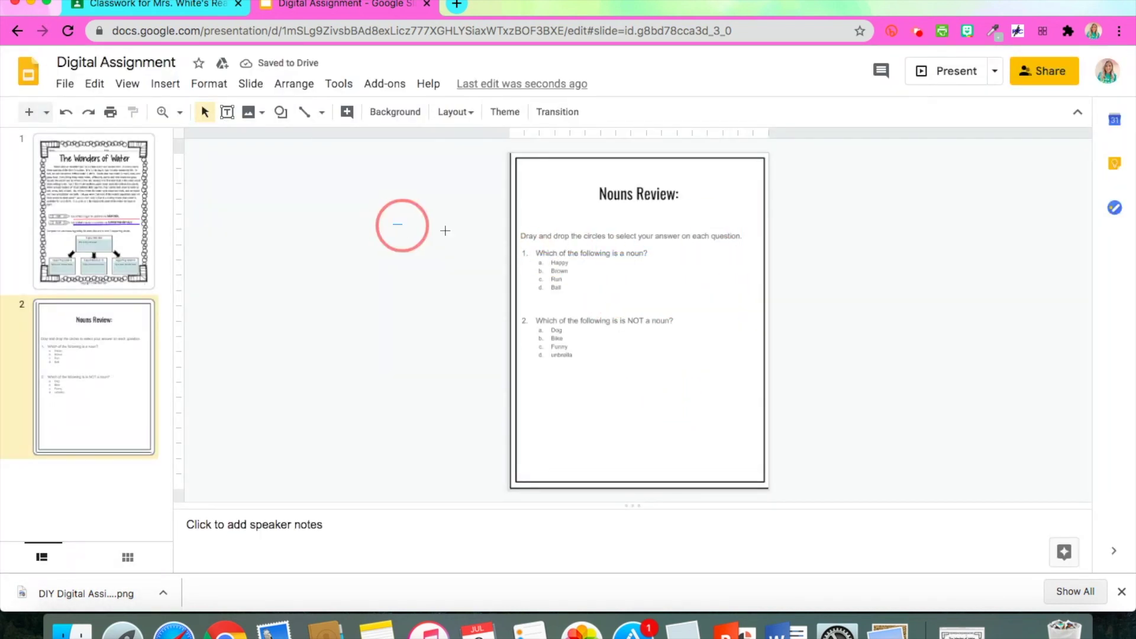
{"action": "left_click_drag", "start_coordinate": [621, 282], "coordinate": [682, 322]}
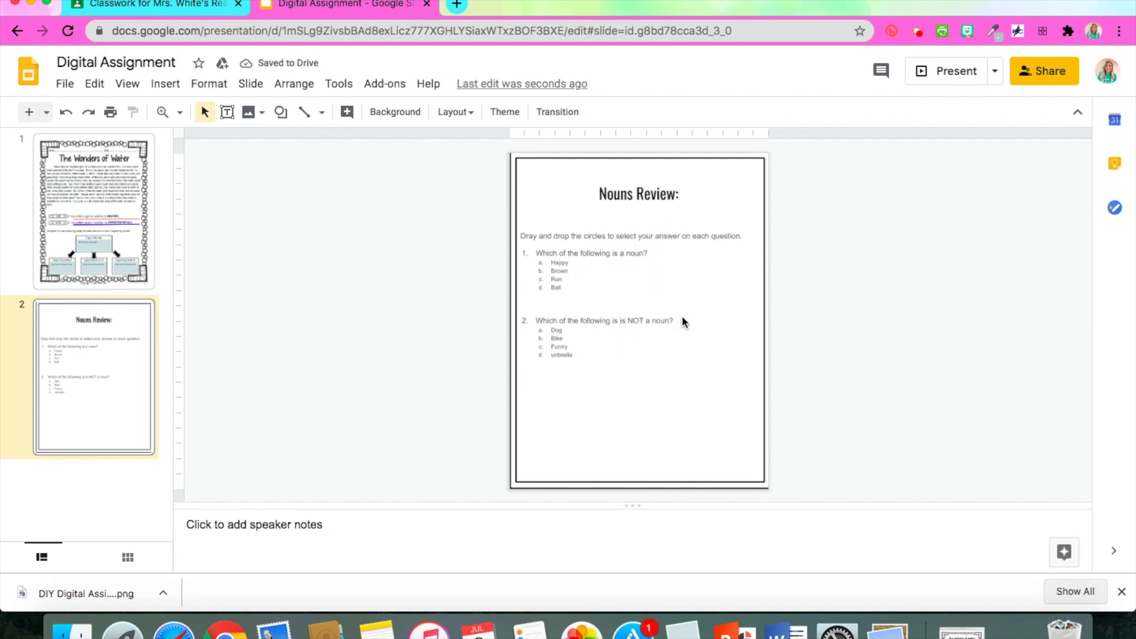
{"action": "left_click", "coordinate": [281, 112]}
Draw a small circle beside question 1 with a dark green outline and transparent fill.
{"action": "mouse_move", "coordinate": [305, 145]}
{"action": "left_click", "coordinate": [407, 177]}
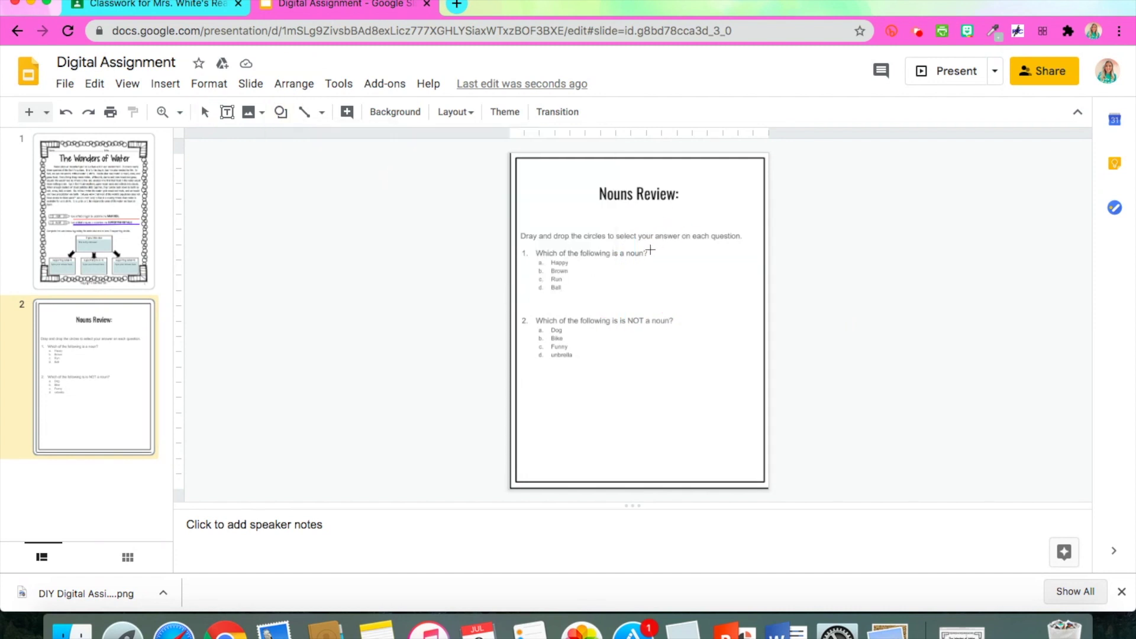
{"action": "left_click_drag", "start_coordinate": [650, 250], "coordinate": [668, 265]}
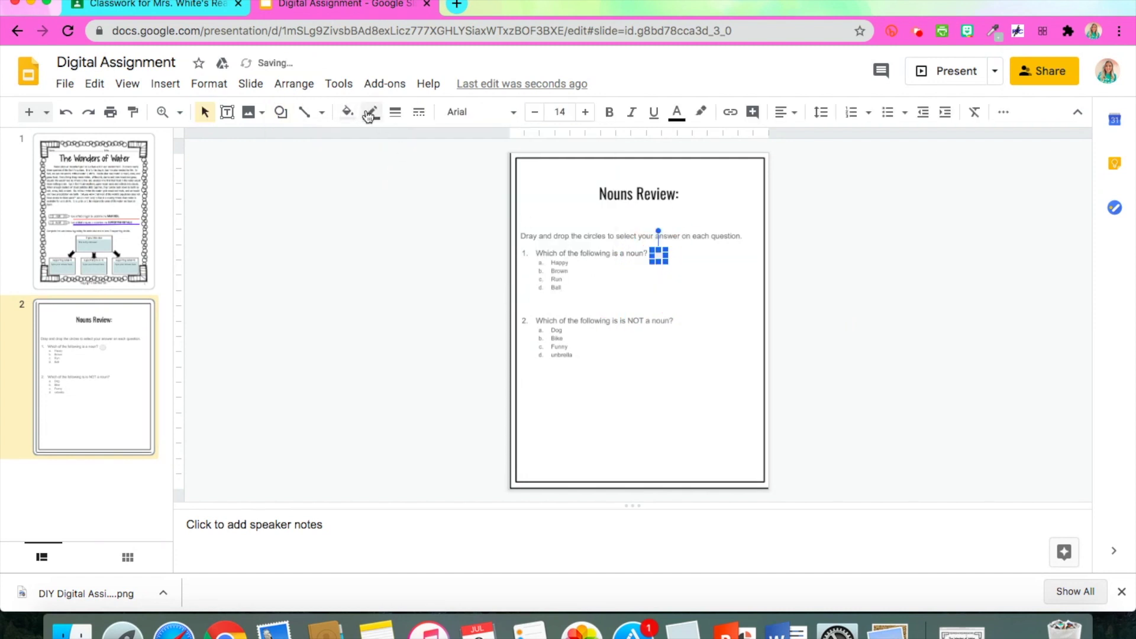
{"action": "left_click", "coordinate": [369, 112]}
{"action": "left_click", "coordinate": [448, 267]}
{"action": "left_click", "coordinate": [395, 111]}
{"action": "left_click", "coordinate": [404, 171]}
{"action": "left_click", "coordinate": [347, 112]}
{"action": "left_click", "coordinate": [373, 173]}
{"action": "left_click", "coordinate": [383, 246]}
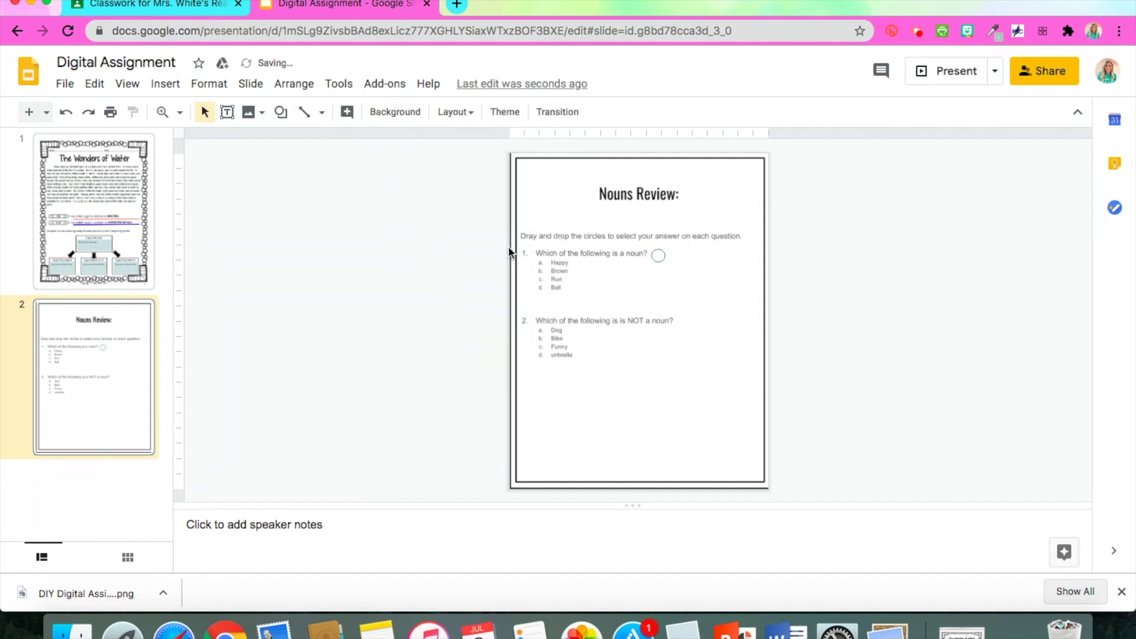
At 100% zoom, test dragging the circle onto 'd. Ball', then return it beside question 1.
{"action": "left_click", "coordinate": [94, 84]}
{"action": "left_click", "coordinate": [127, 84]}
{"action": "mouse_move", "coordinate": [216, 254]}
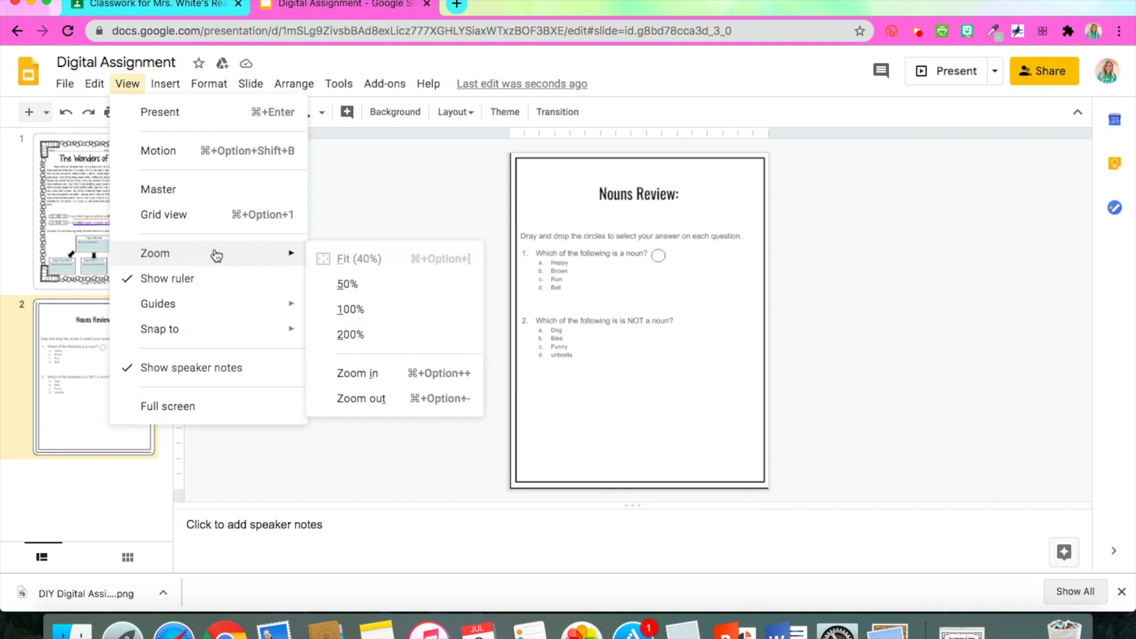
{"action": "left_click", "coordinate": [348, 307]}
{"action": "left_click_drag", "start_coordinate": [686, 267], "coordinate": [395, 348]}
{"action": "left_click", "coordinate": [564, 356]}
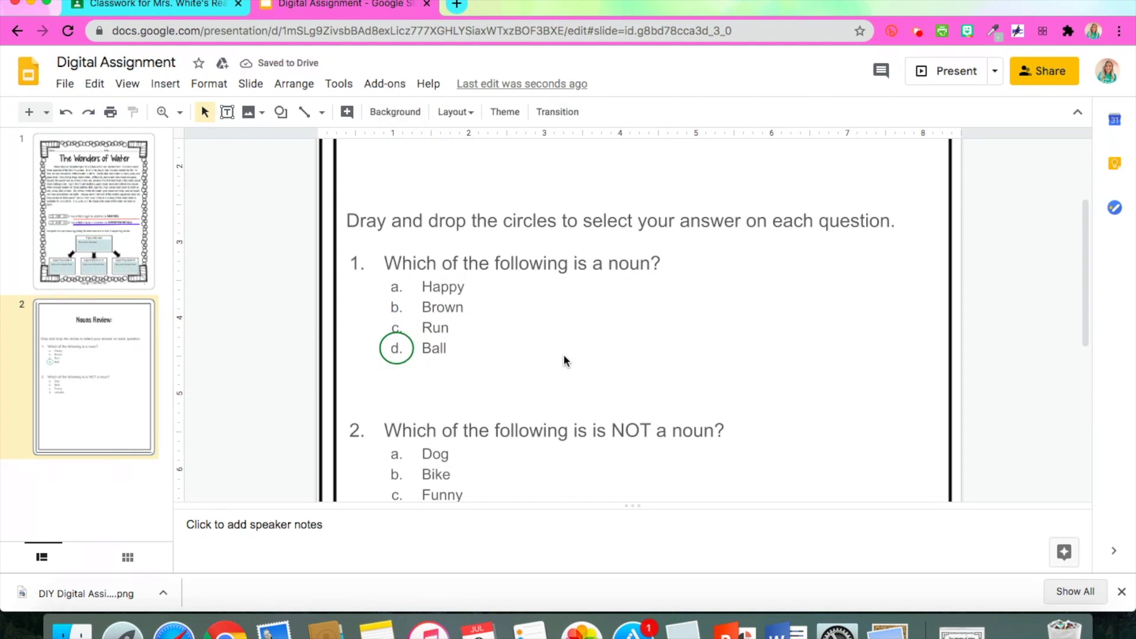
{"action": "left_click", "coordinate": [66, 114]}
{"action": "left_click", "coordinate": [682, 271]}
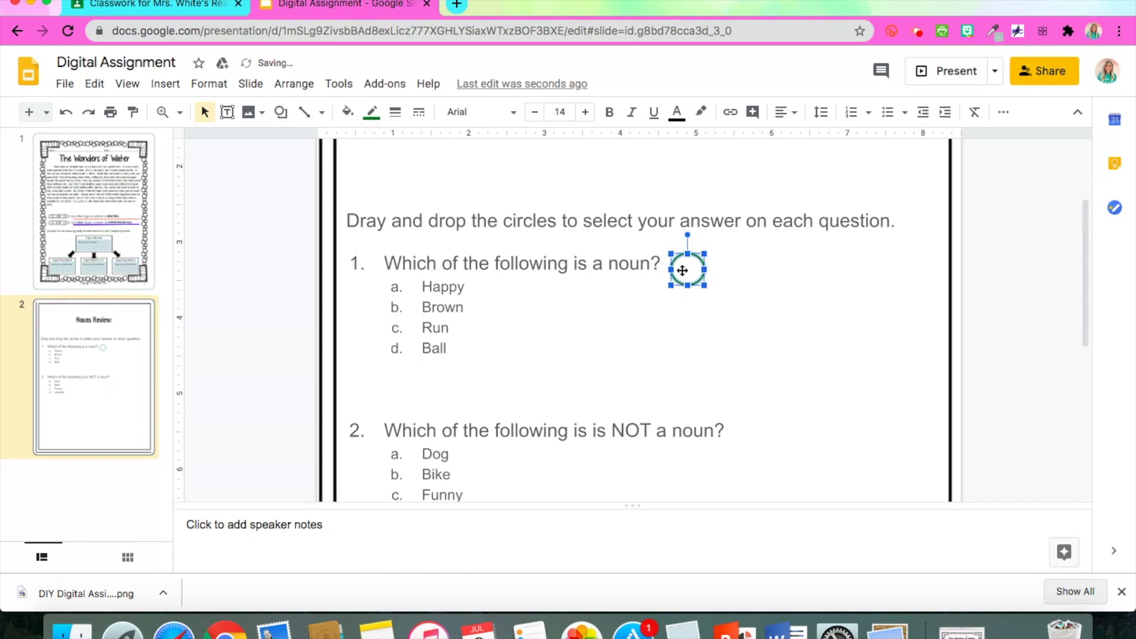
{"action": "left_click", "coordinate": [691, 342]}
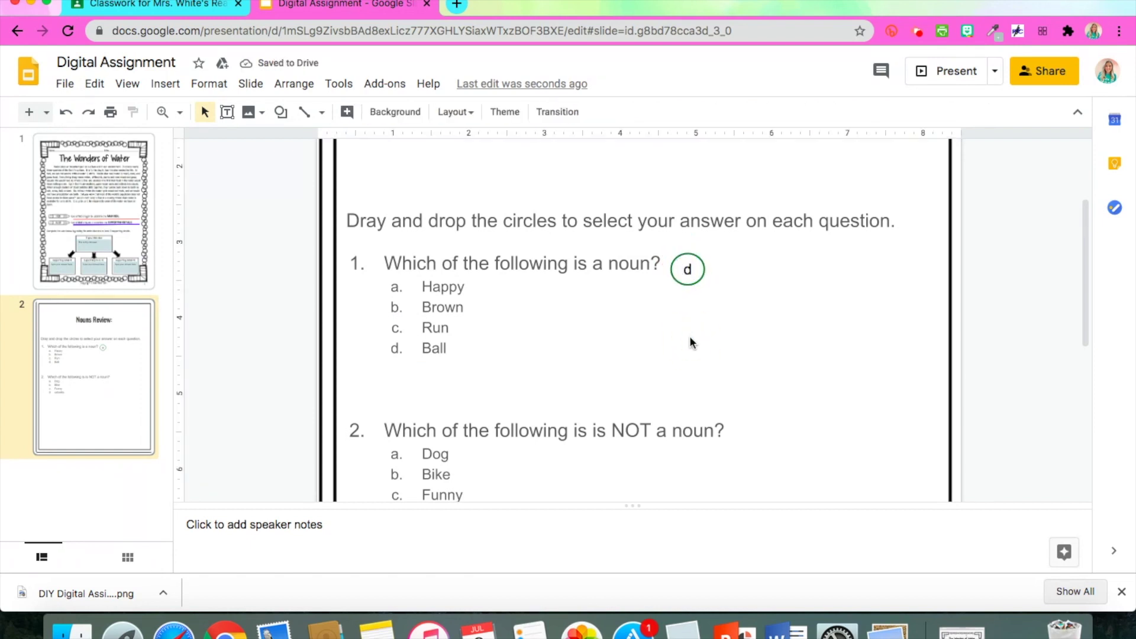
{"action": "left_click", "coordinate": [705, 260]}
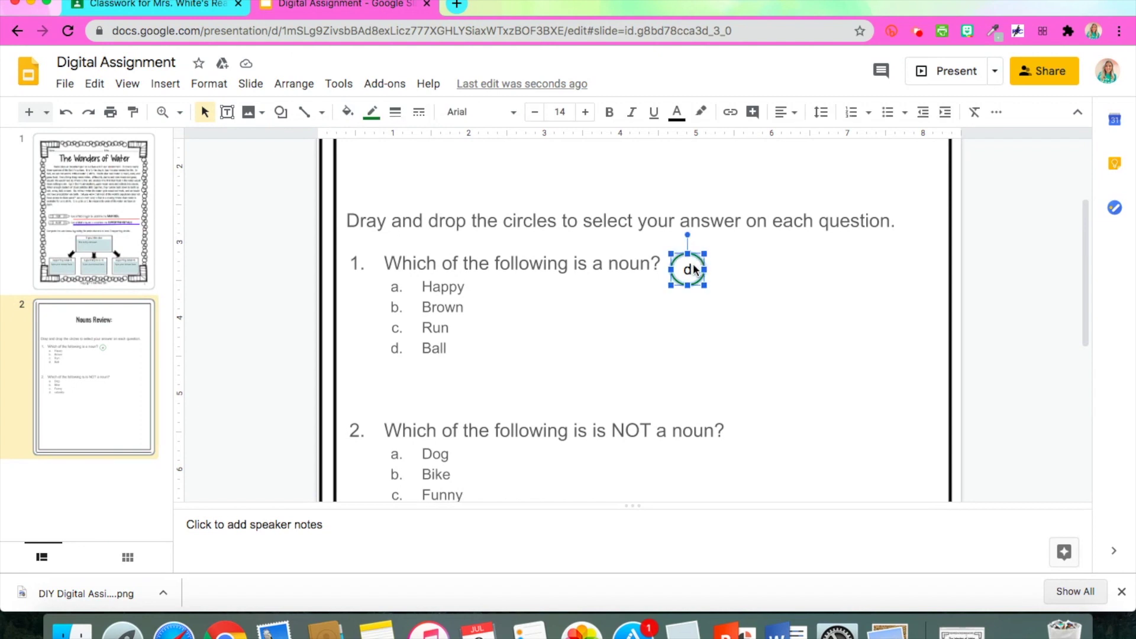
{"action": "left_click", "coordinate": [694, 270]}
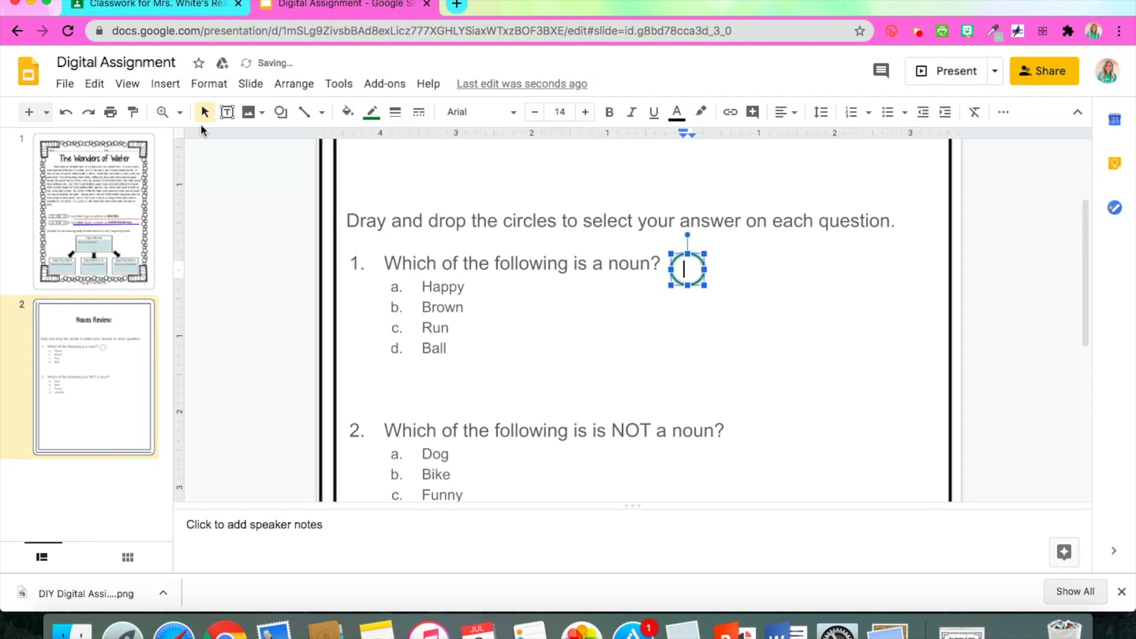
Paste a copy of the circle beside question 2 and close the presentation.
{"action": "scroll", "coordinate": [200, 154], "scroll_direction": "down", "scroll_amount": 2}
{"action": "left_click", "coordinate": [95, 83]}
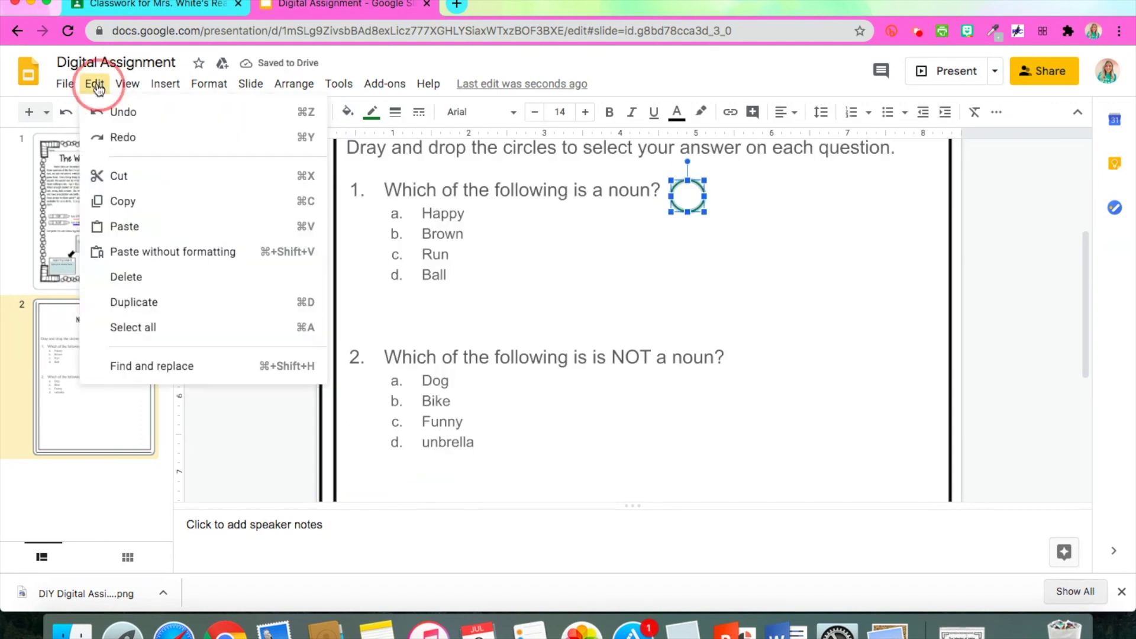
{"action": "left_click", "coordinate": [123, 229]}
{"action": "left_click_drag", "start_coordinate": [713, 206], "coordinate": [760, 361]}
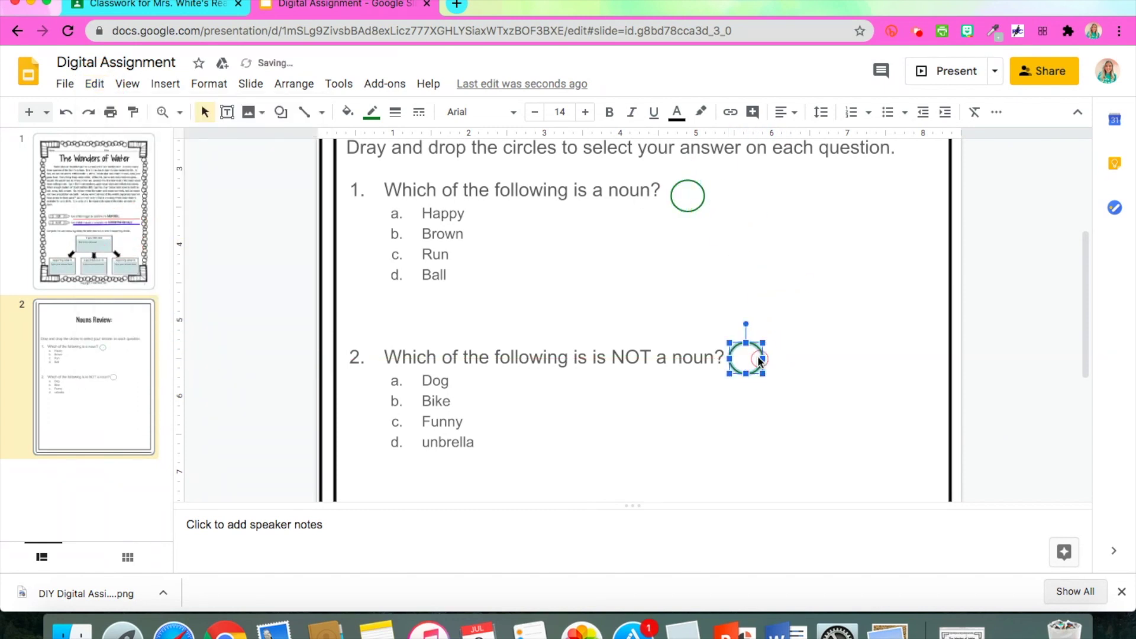
{"action": "left_click", "coordinate": [234, 309]}
{"action": "scroll", "coordinate": [296, 302], "scroll_direction": "up", "scroll_amount": 6}
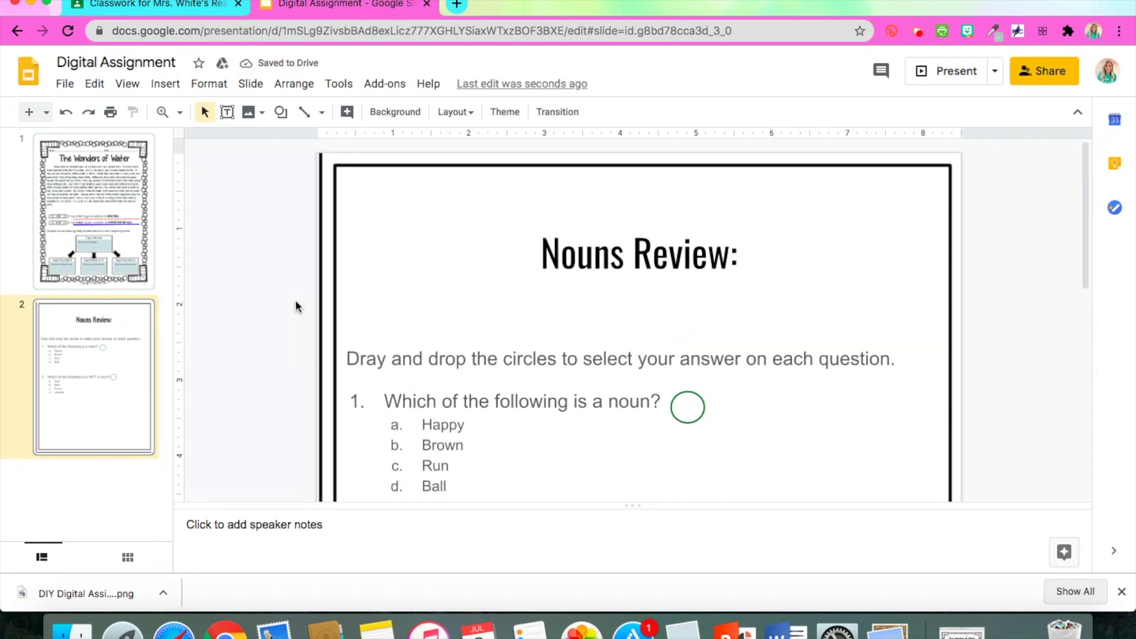
{"action": "scroll", "coordinate": [296, 303], "scroll_direction": "up", "scroll_amount": 3}
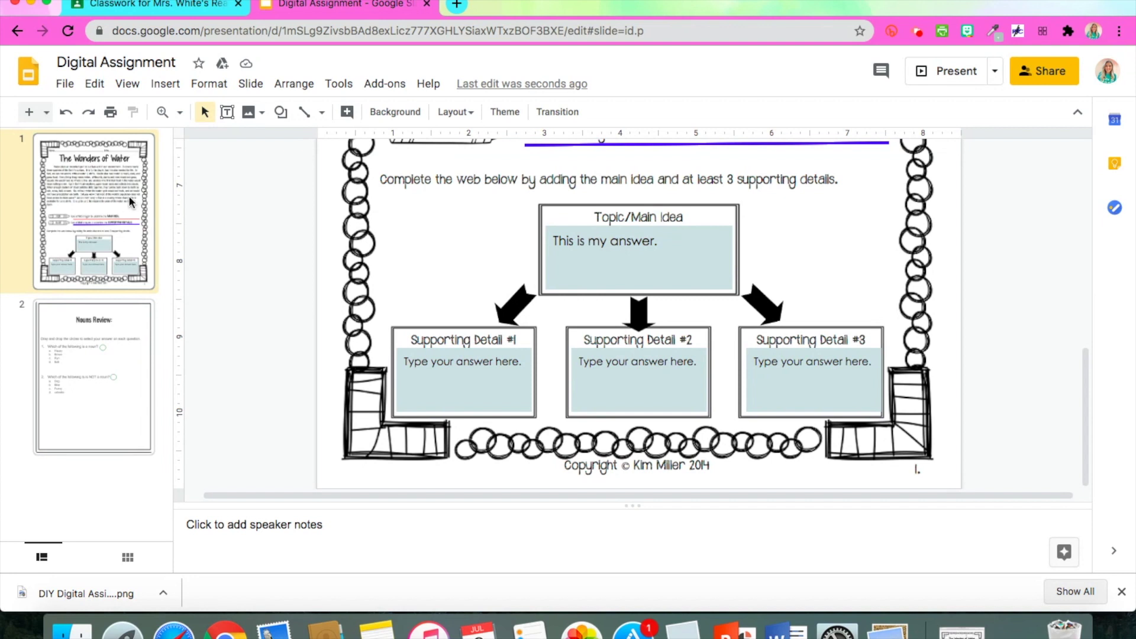
{"action": "key", "text": "super+w"}
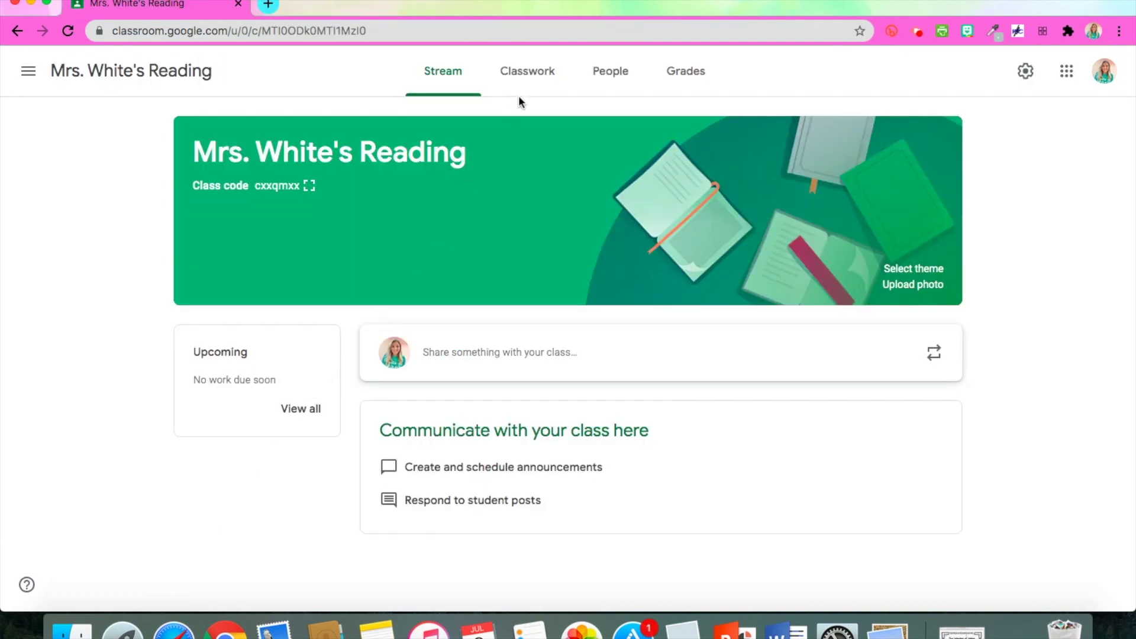
Create a Classwork assignment titled 'Digital Assignment' with instructions to read the passage and find its main idea.
{"action": "left_click", "coordinate": [528, 73]}
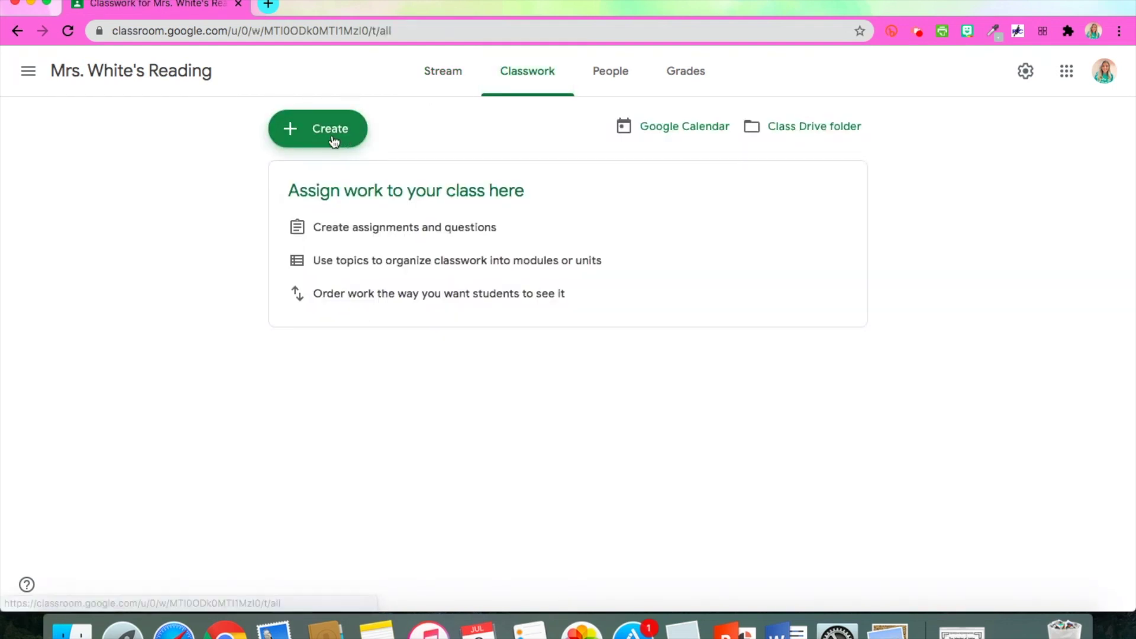
{"action": "left_click", "coordinate": [335, 141]}
{"action": "left_click", "coordinate": [343, 179]}
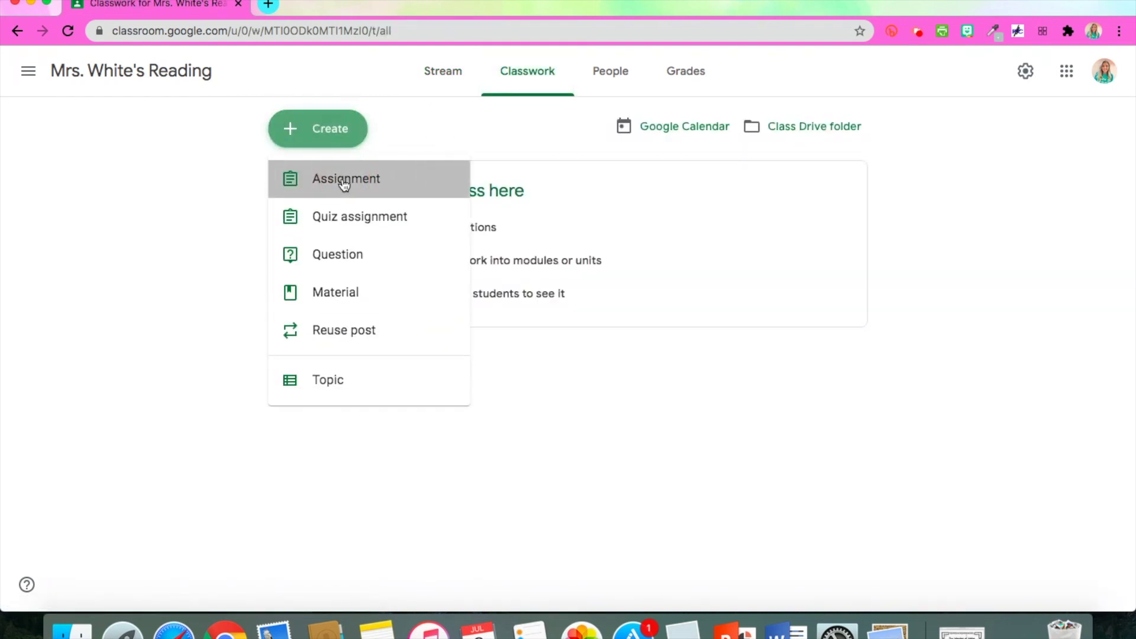
{"action": "left_click", "coordinate": [334, 125]}
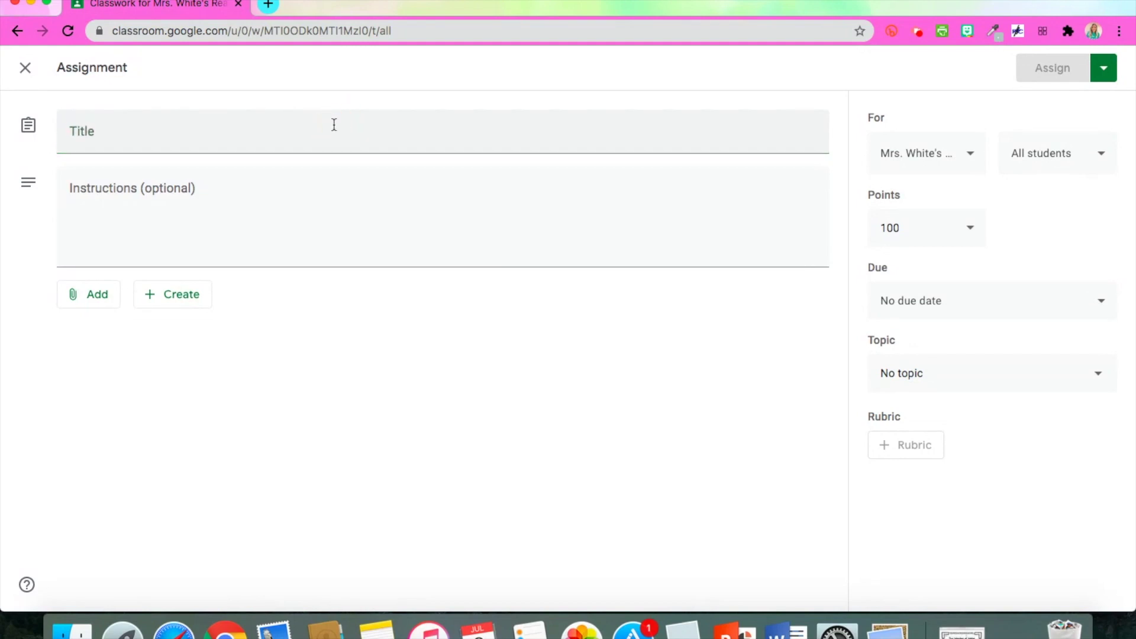
{"action": "left_click", "coordinate": [334, 124]}
{"action": "type", "text": "Digital Assignment"}
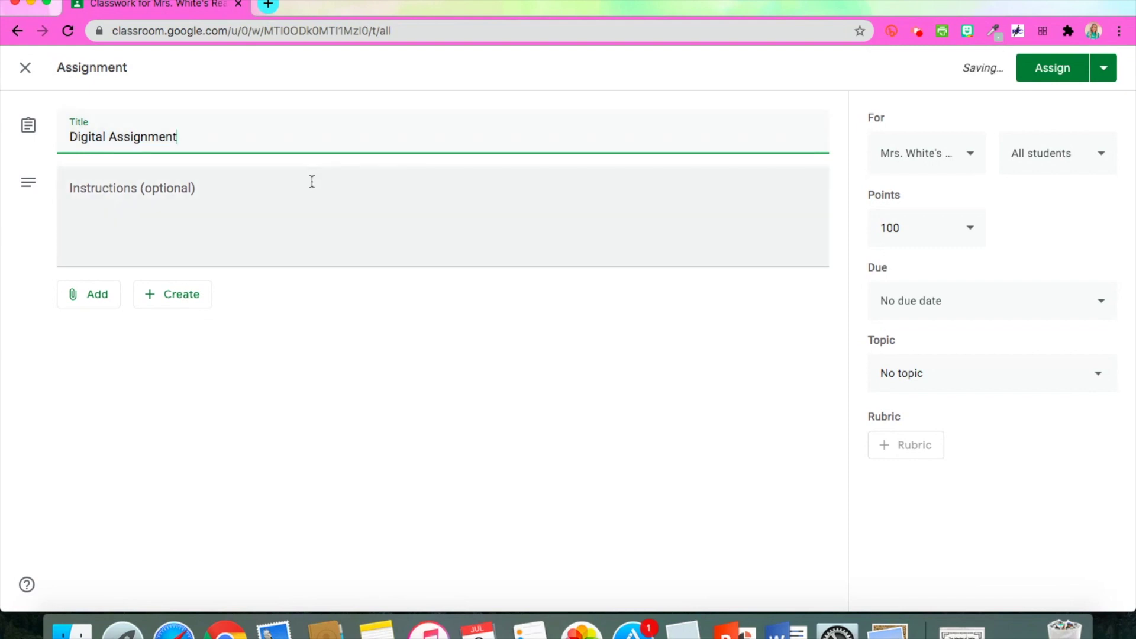
{"action": "left_click", "coordinate": [311, 184]}
{"action": "type", "text": "Please open the slides below, read the passage carefully, and de"}
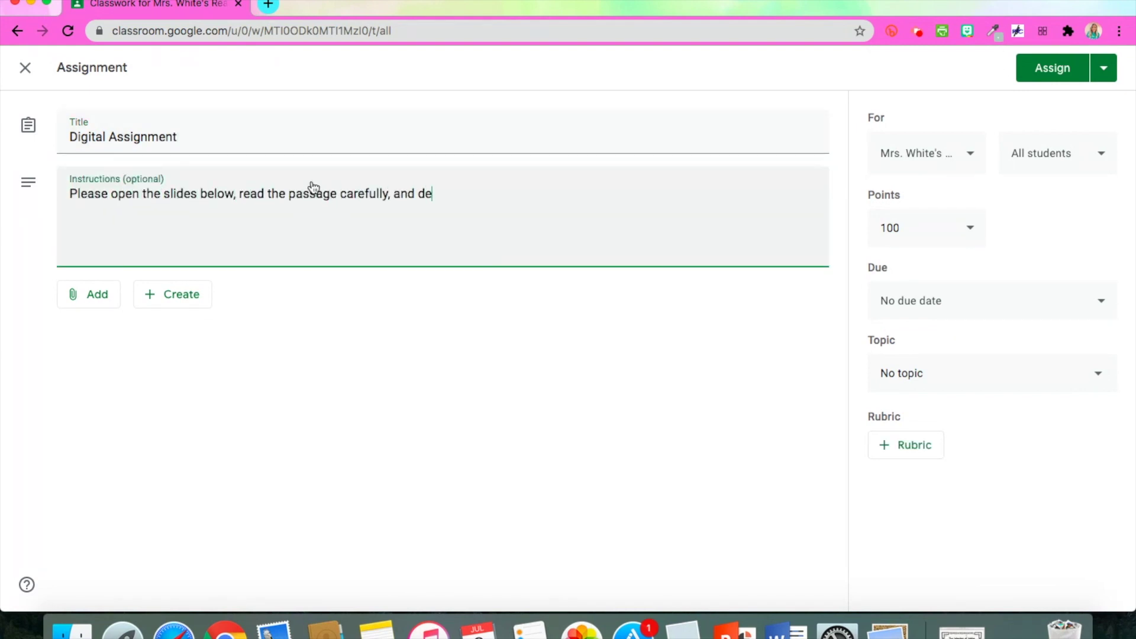
{"action": "type", "text": "termine the main idea! After that, drag and drop the red and blue underlines ro underline the "}
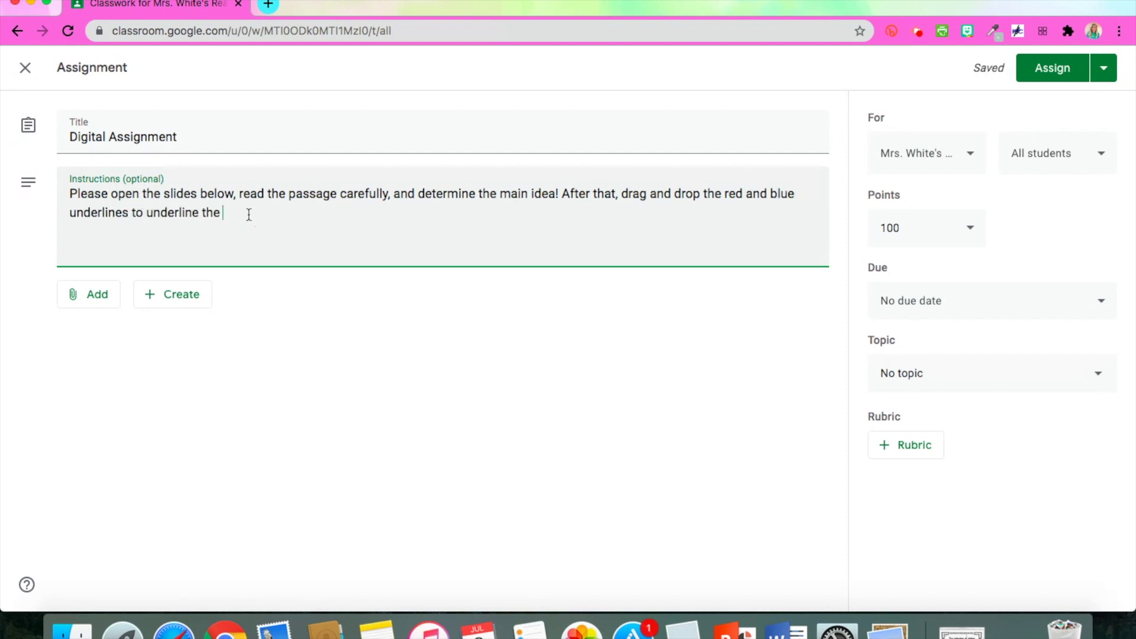
{"action": "type", "text": "main idea ans supporting details. Pick 3 supporting details to add to the"}
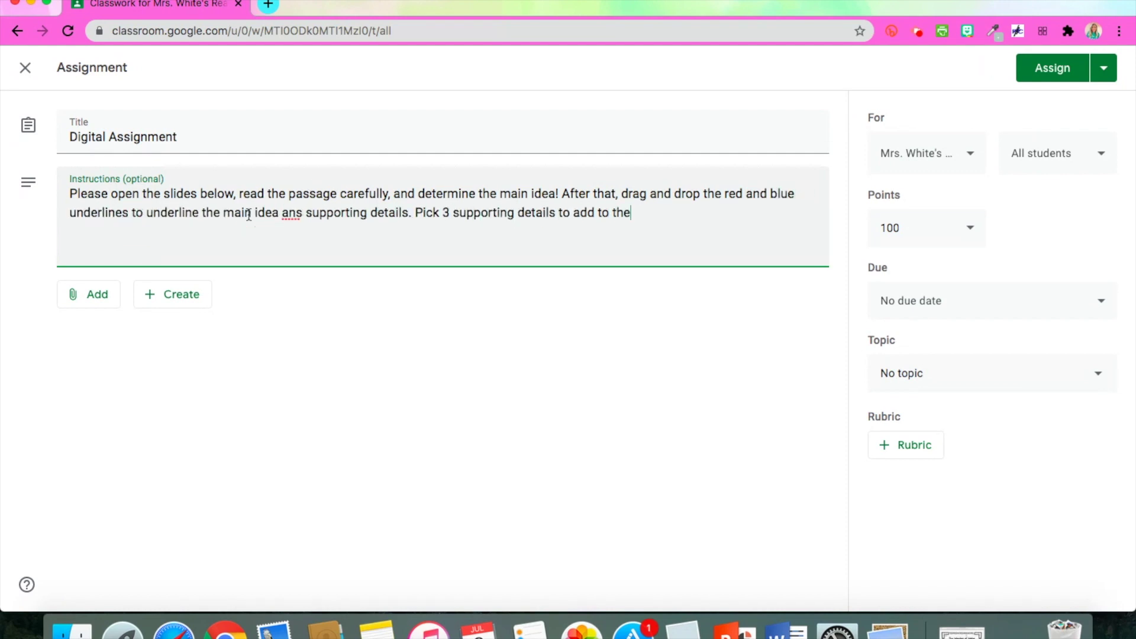
{"action": "type", "text": " boxes at the bottom of the page. Remember to write in complete sentences. I cannot wait to see your amazing work!"}
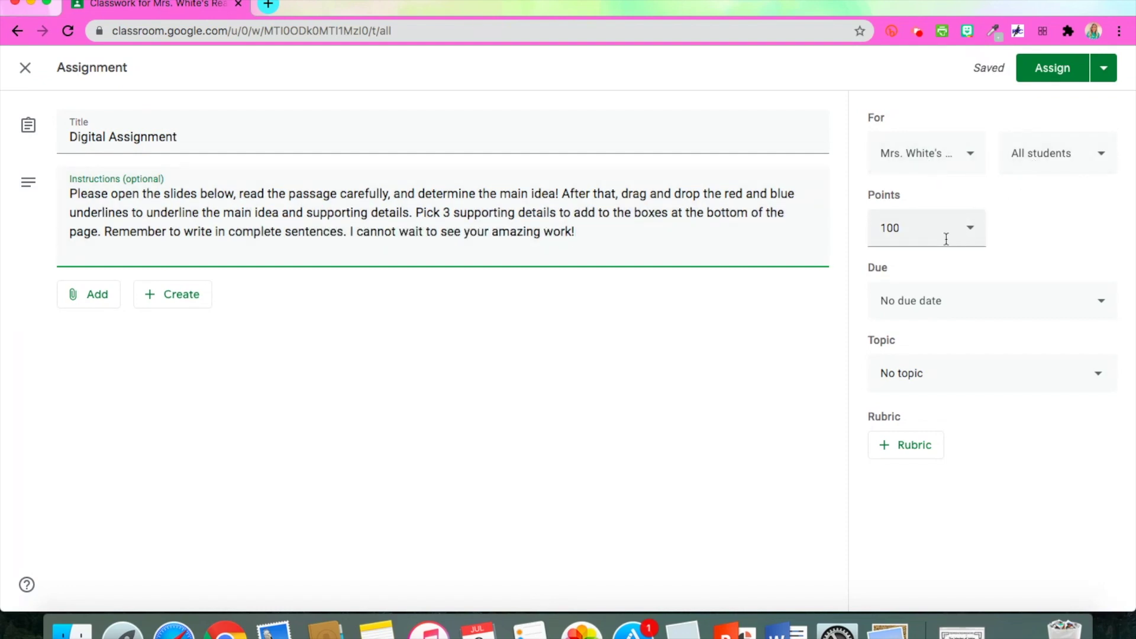
Set the assignment's due date to Jul 11 with no due time.
{"action": "left_click", "coordinate": [1102, 300]}
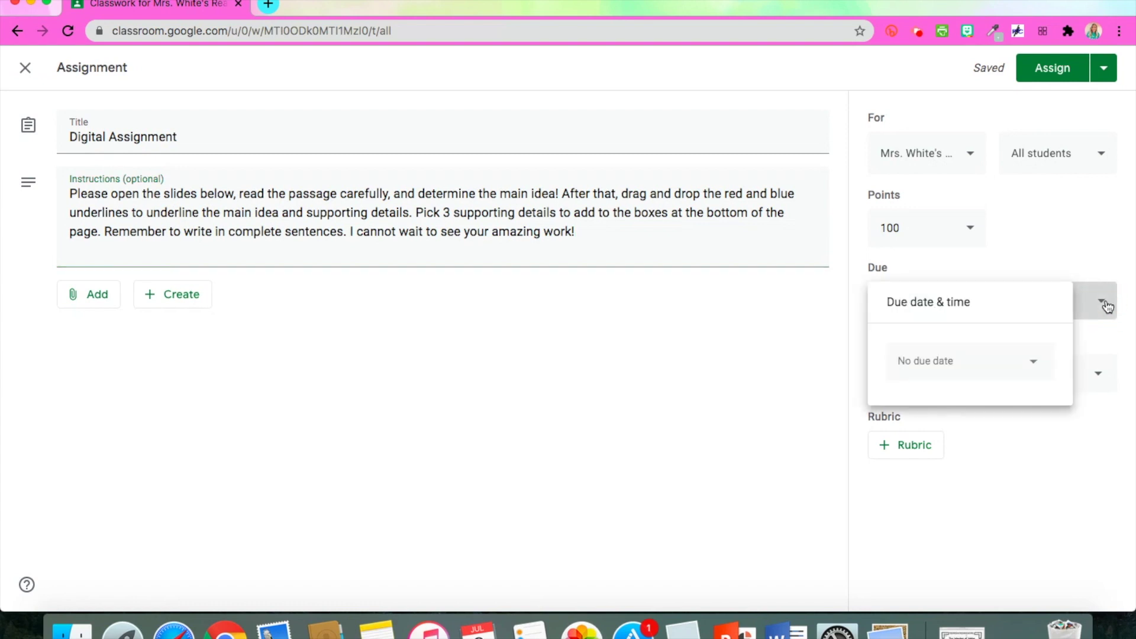
{"action": "left_click", "coordinate": [1038, 362]}
{"action": "left_click", "coordinate": [1045, 461]}
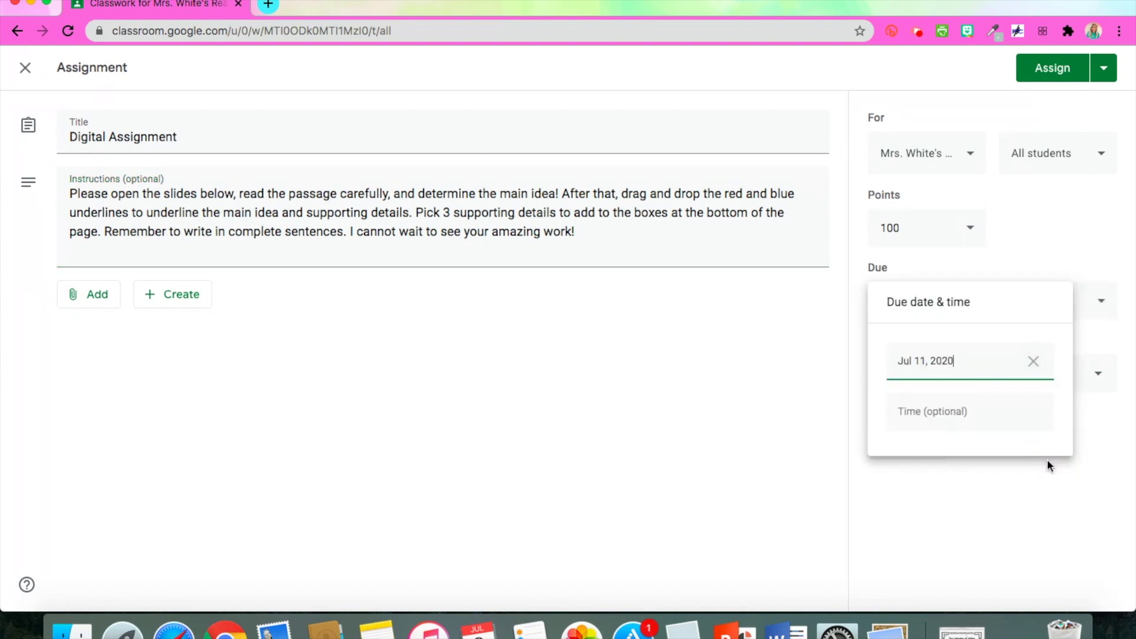
{"action": "left_click", "coordinate": [1033, 421]}
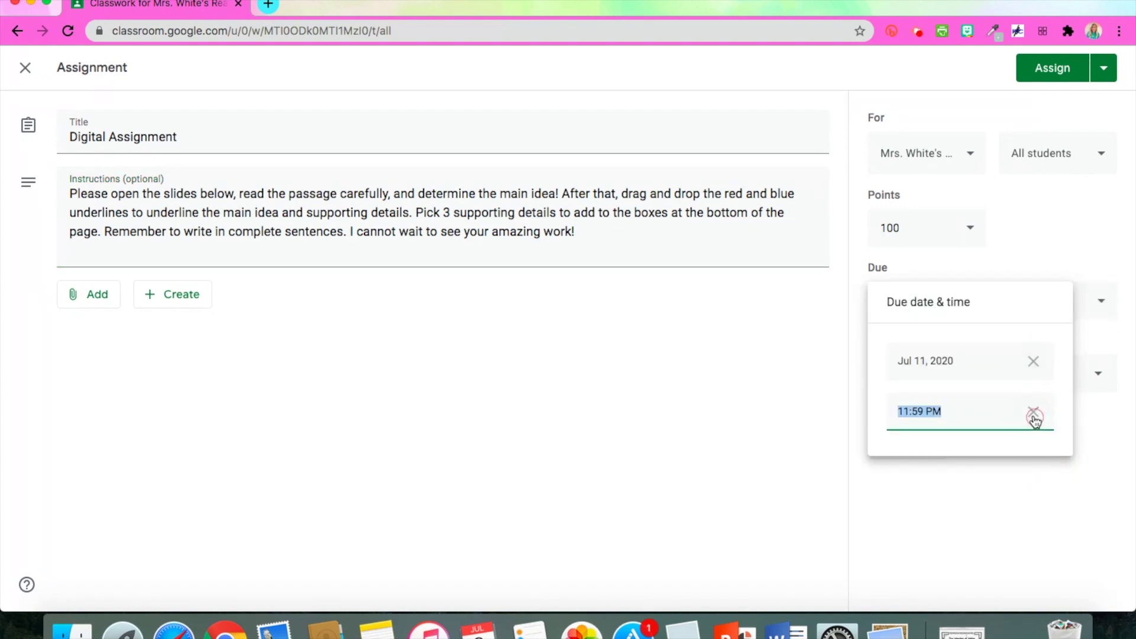
{"action": "left_click", "coordinate": [1034, 414]}
{"action": "left_click", "coordinate": [99, 296]}
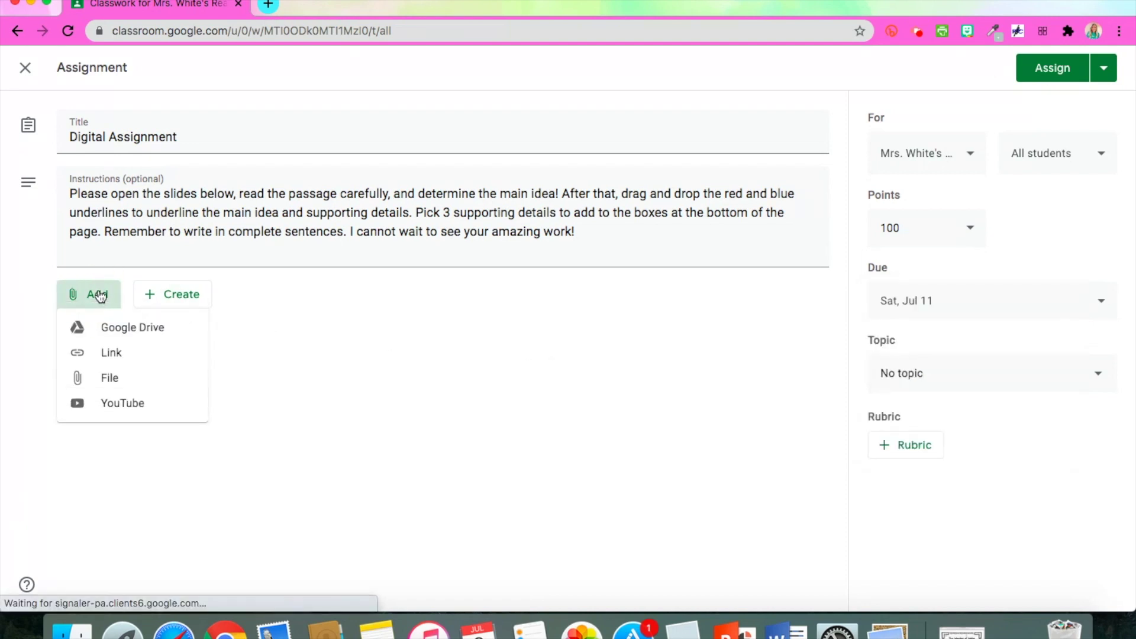
Attach the Digital Assignment slides from Google Drive, set to make a copy for each student.
{"action": "left_click", "coordinate": [107, 334]}
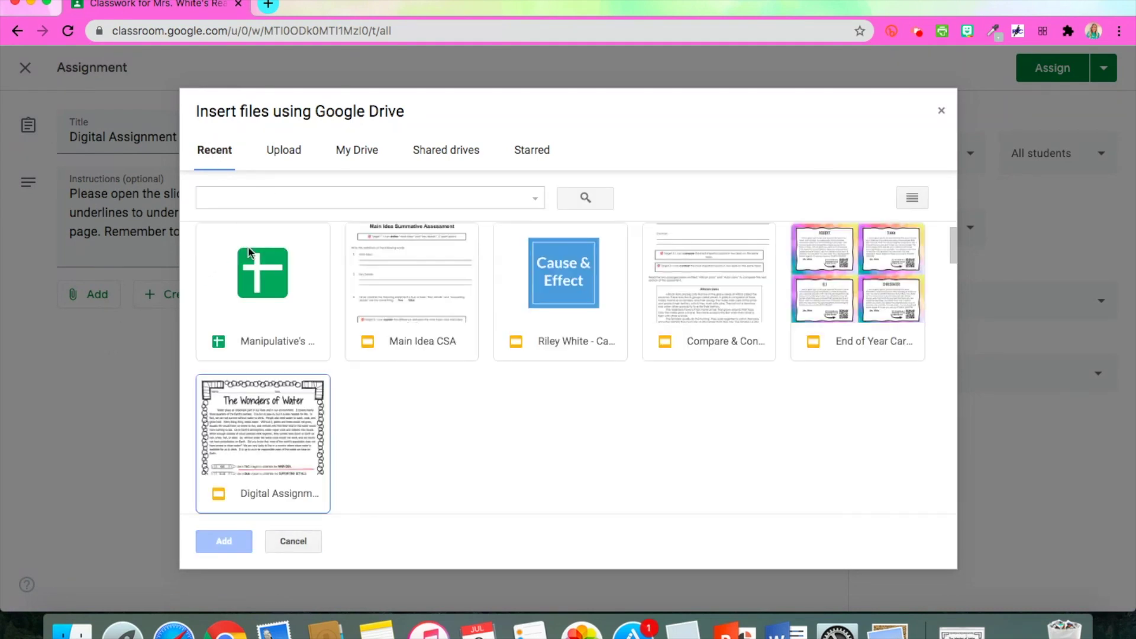
{"action": "left_click", "coordinate": [274, 400]}
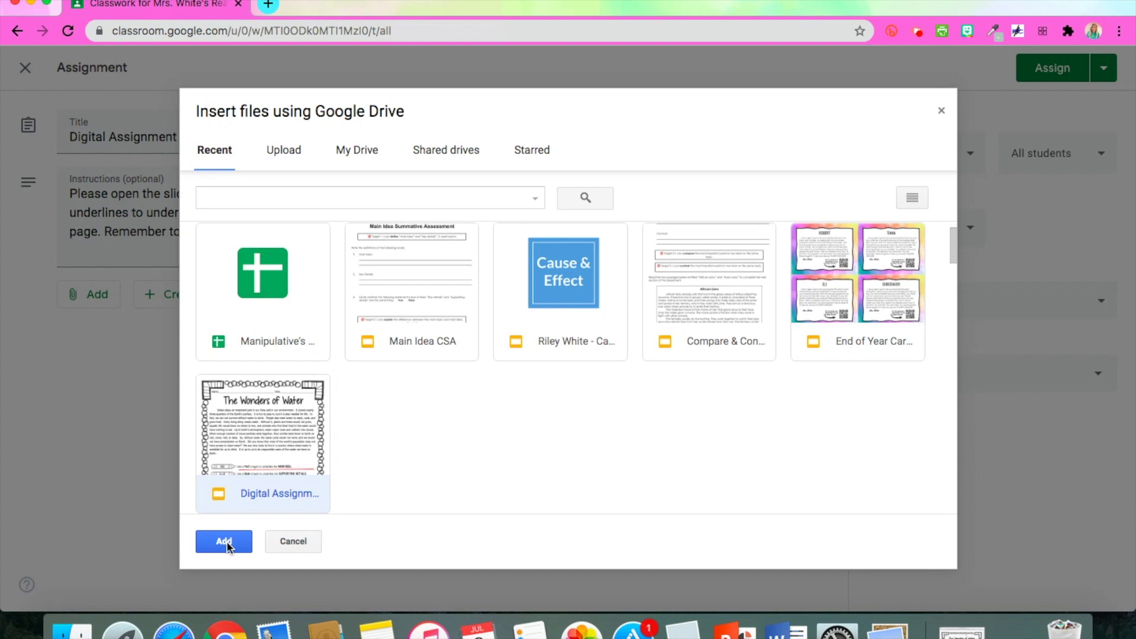
{"action": "left_click", "coordinate": [228, 544]}
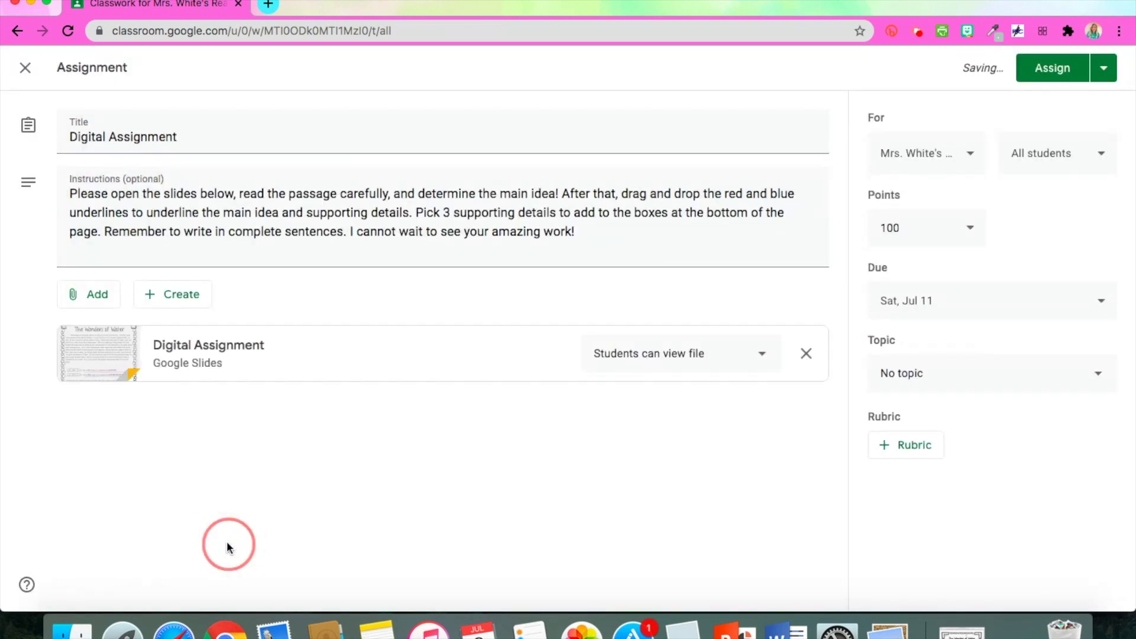
{"action": "left_click", "coordinate": [749, 365]}
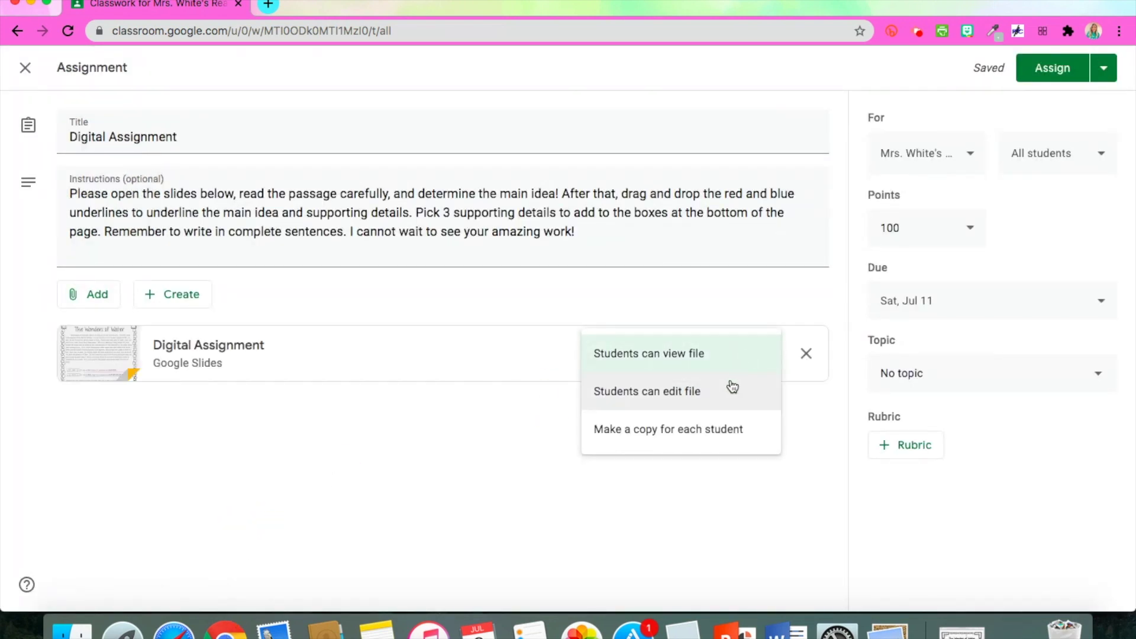
{"action": "left_click", "coordinate": [727, 431]}
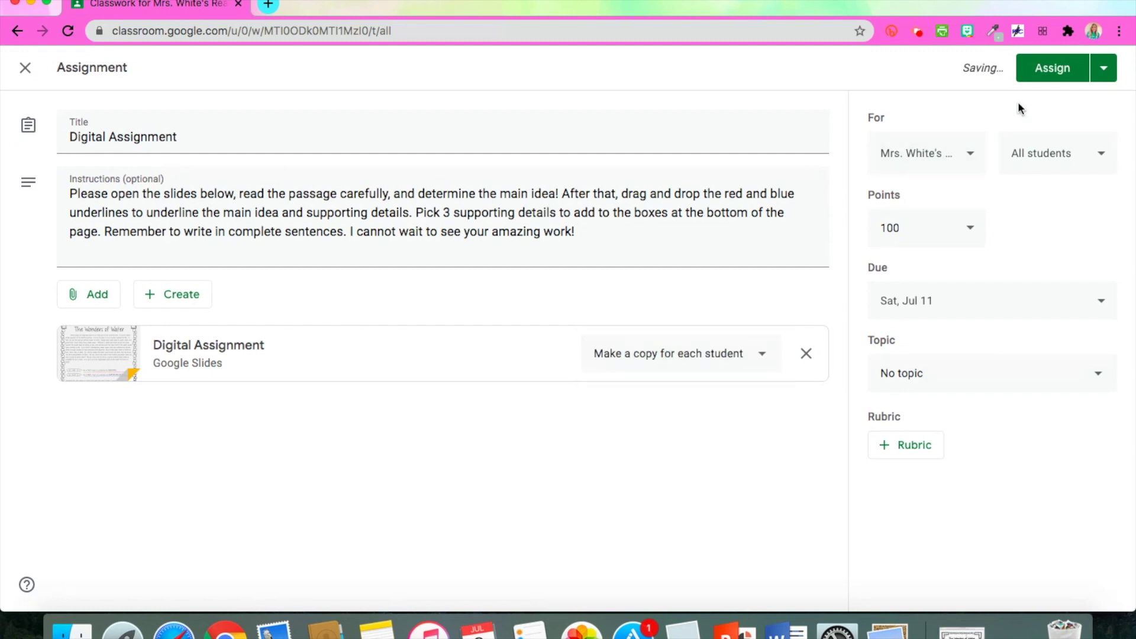
Assign the post and open its attached slides from the expanded assignment.
{"action": "left_click", "coordinate": [1042, 69]}
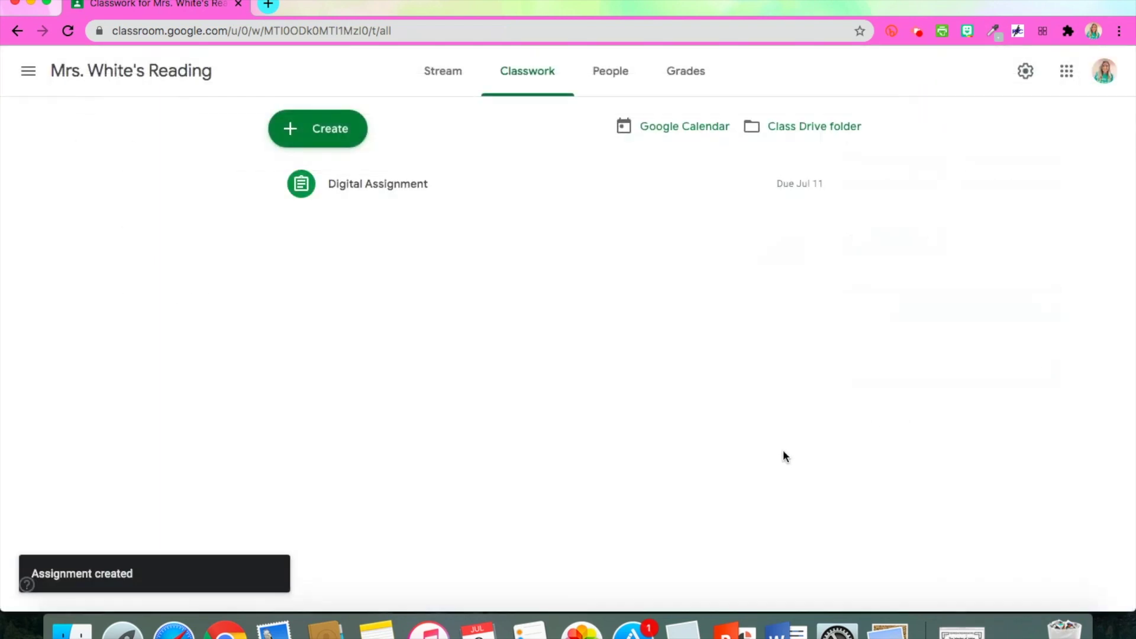
{"action": "left_click", "coordinate": [427, 189]}
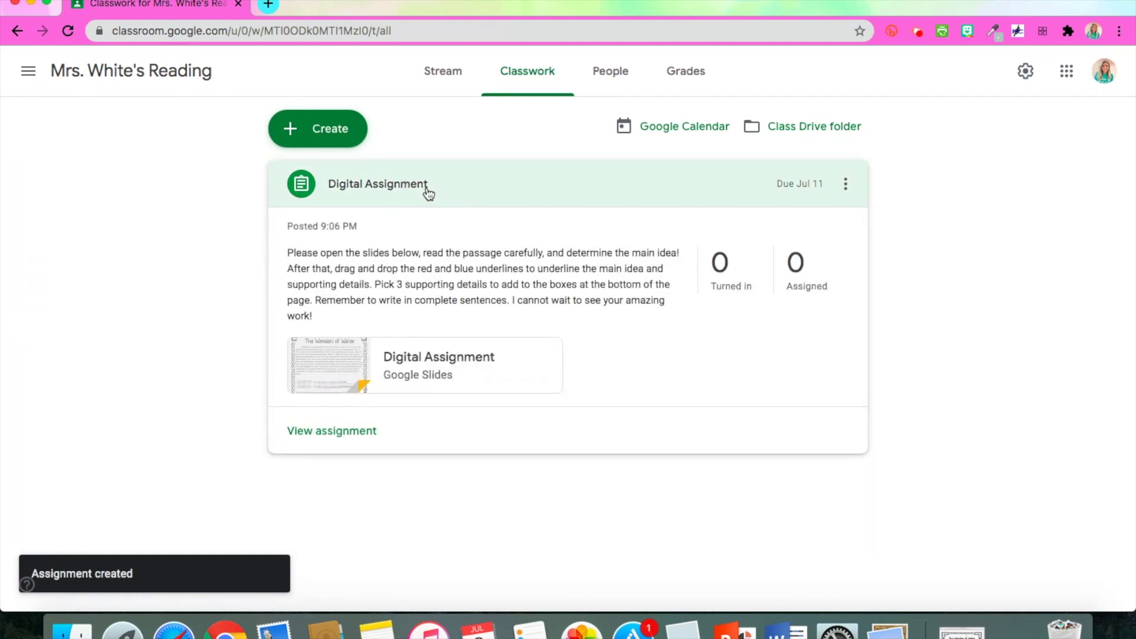
{"action": "left_click", "coordinate": [428, 366]}
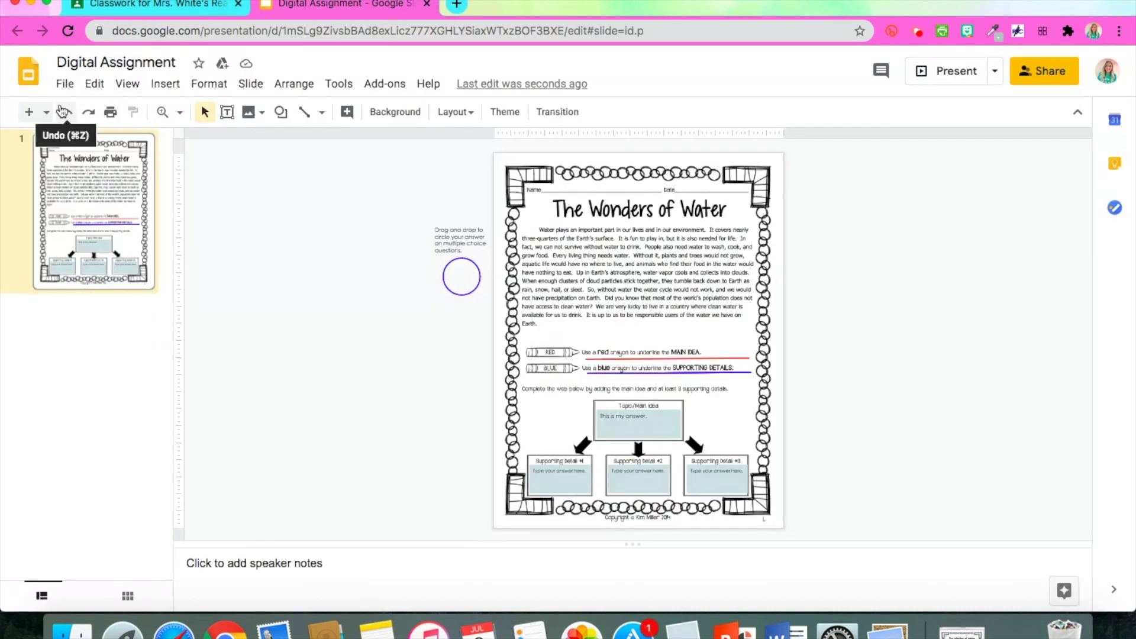
Undo earlier changes, pull out a purple circle copy, and move the red underline onto a passage sentence.
{"action": "left_click", "coordinate": [67, 117]}
{"action": "left_click", "coordinate": [66, 118]}
{"action": "left_click", "coordinate": [66, 118]}
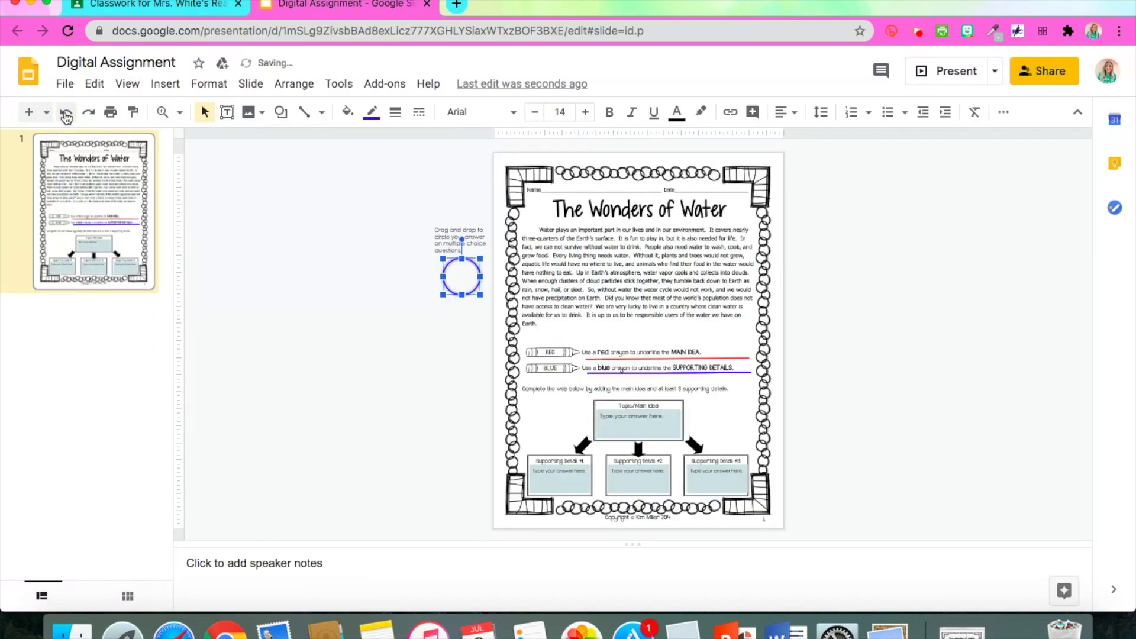
{"action": "left_click", "coordinate": [243, 172]}
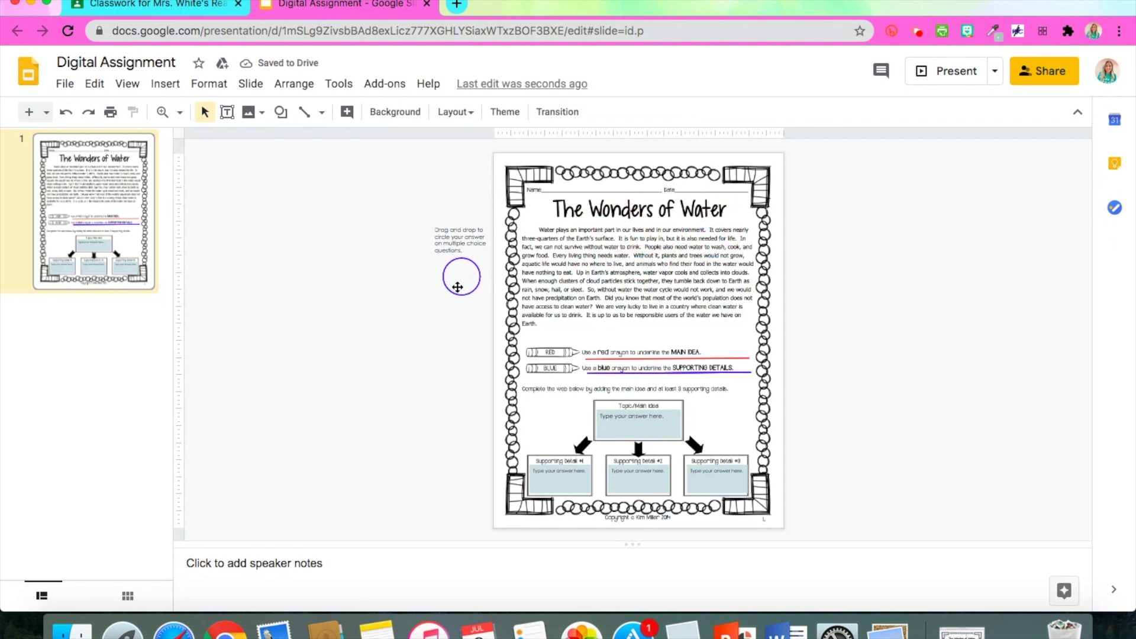
{"action": "mouse_move", "coordinate": [460, 279]}
{"action": "left_mouse_down"}
{"action": "mouse_move", "coordinate": [560, 281]}
{"action": "mouse_move", "coordinate": [461, 282]}
{"action": "left_mouse_up"}
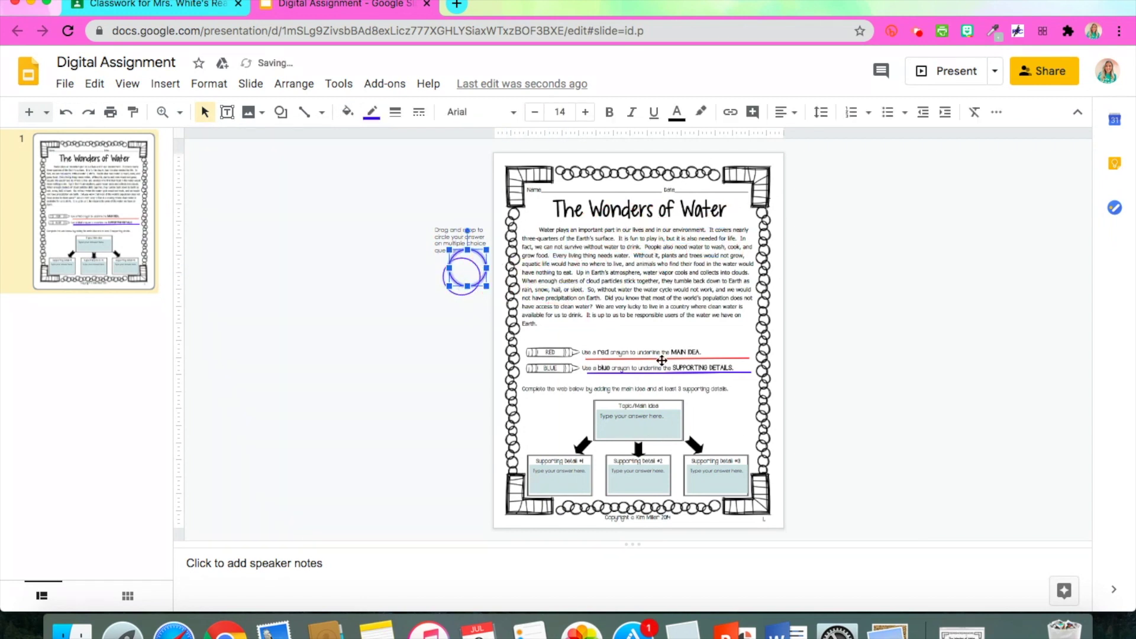
{"action": "left_click_drag", "start_coordinate": [662, 360], "coordinate": [674, 308]}
Answer 'This is my answer.' in the Topic/Main Idea box.
{"action": "left_click", "coordinate": [594, 414]}
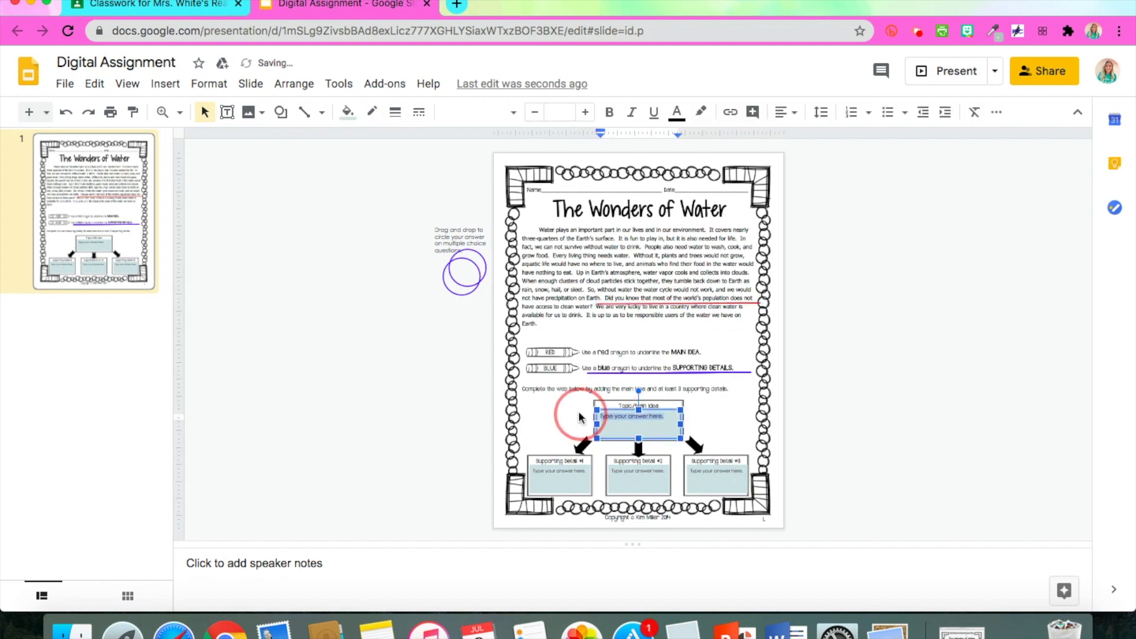
{"action": "type", "text": "This is my answer."}
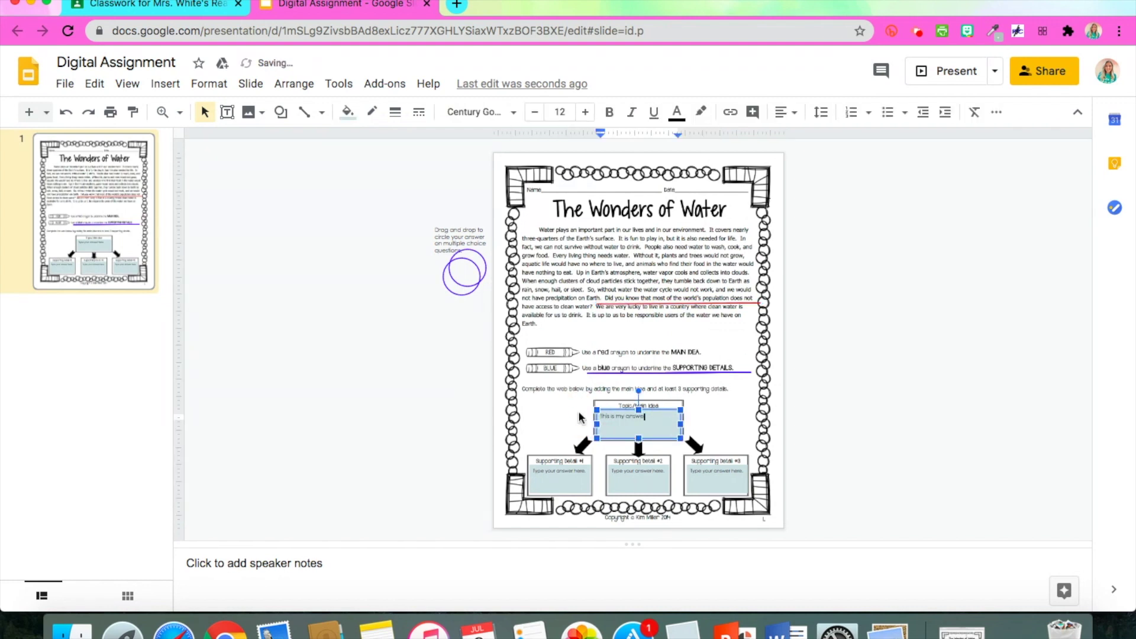
{"action": "left_click", "coordinate": [833, 385]}
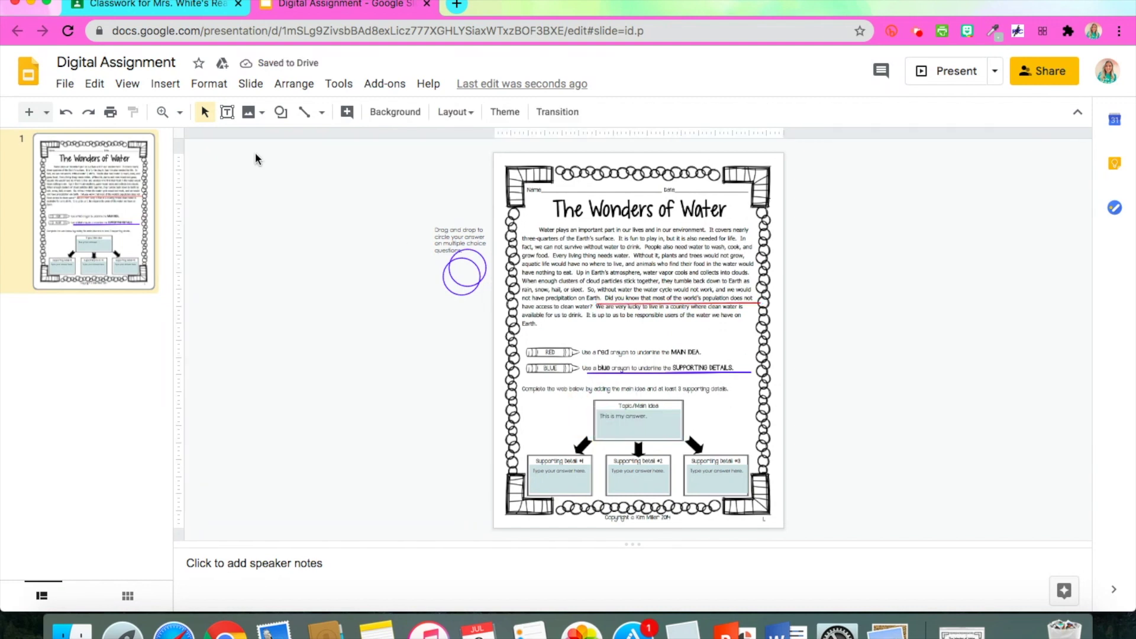